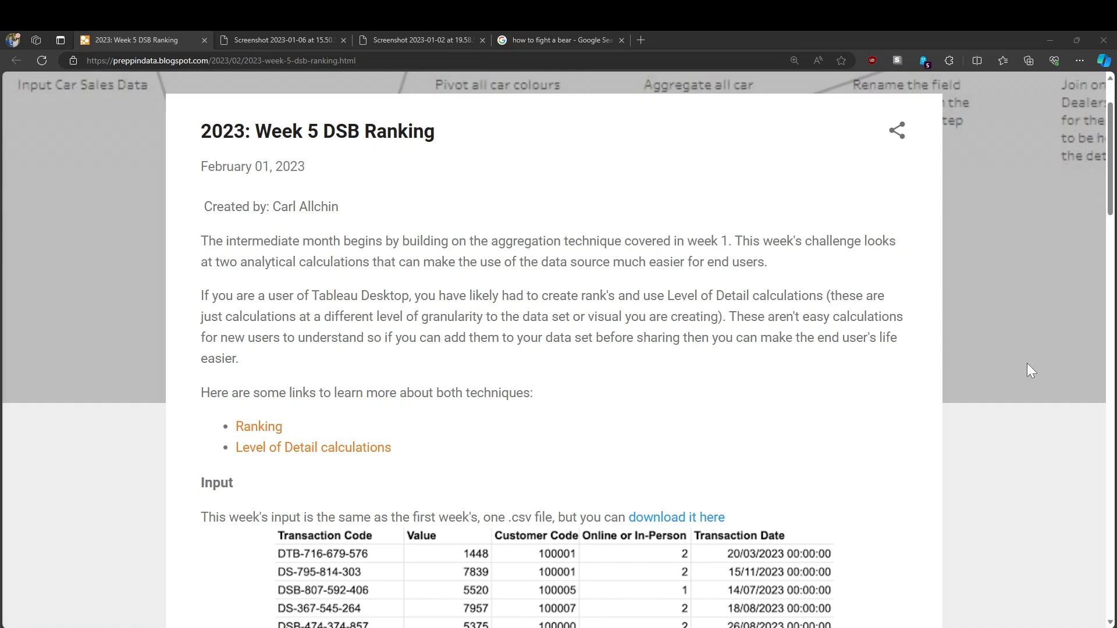
Read the Week 5 DSB Ranking challenge page, covering its input table, requirements list, sample output and required output fields
{"action": "scroll", "coordinate": [1028, 363], "scroll_direction": "down", "scroll_amount": 5}
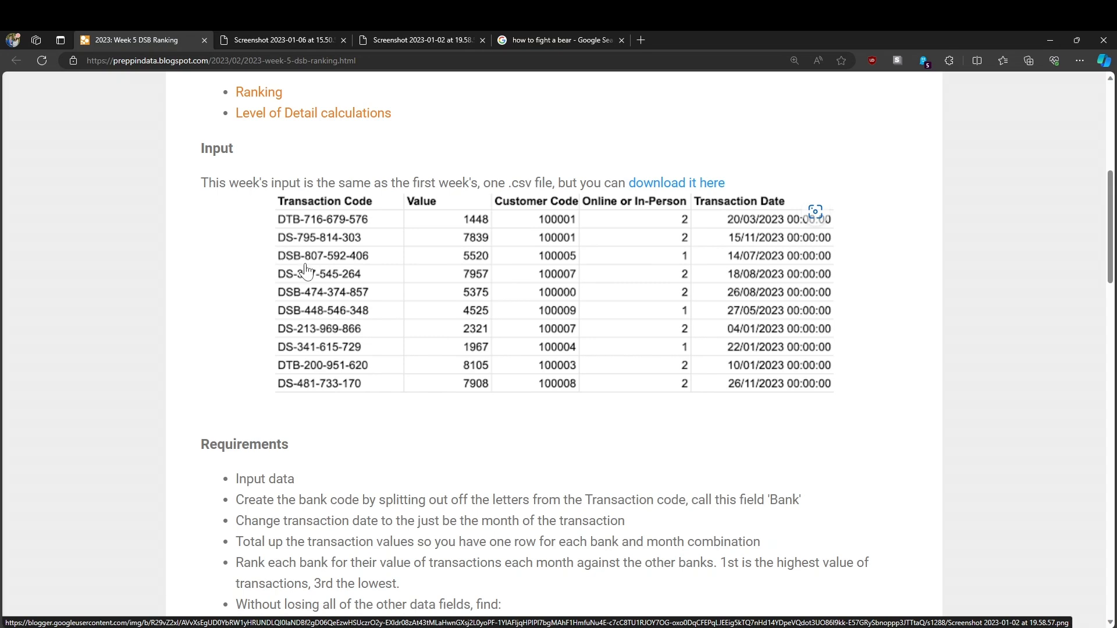
{"action": "scroll", "coordinate": [251, 356], "scroll_direction": "down", "scroll_amount": 1}
{"action": "scroll", "coordinate": [256, 360], "scroll_direction": "down", "scroll_amount": 1}
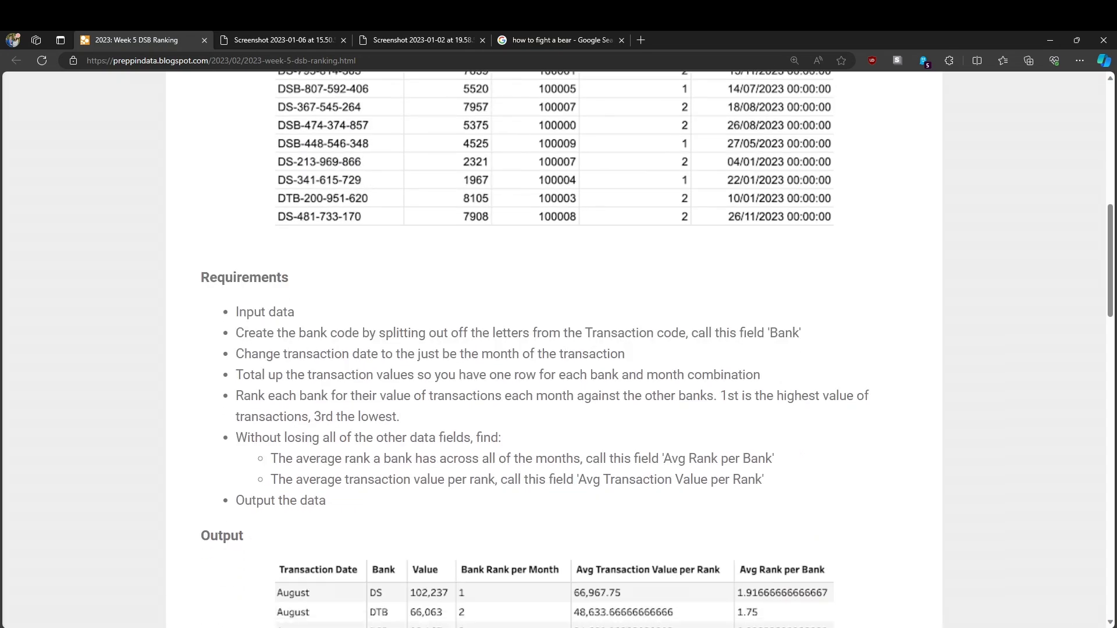
{"action": "scroll", "coordinate": [291, 390], "scroll_direction": "up", "scroll_amount": 1}
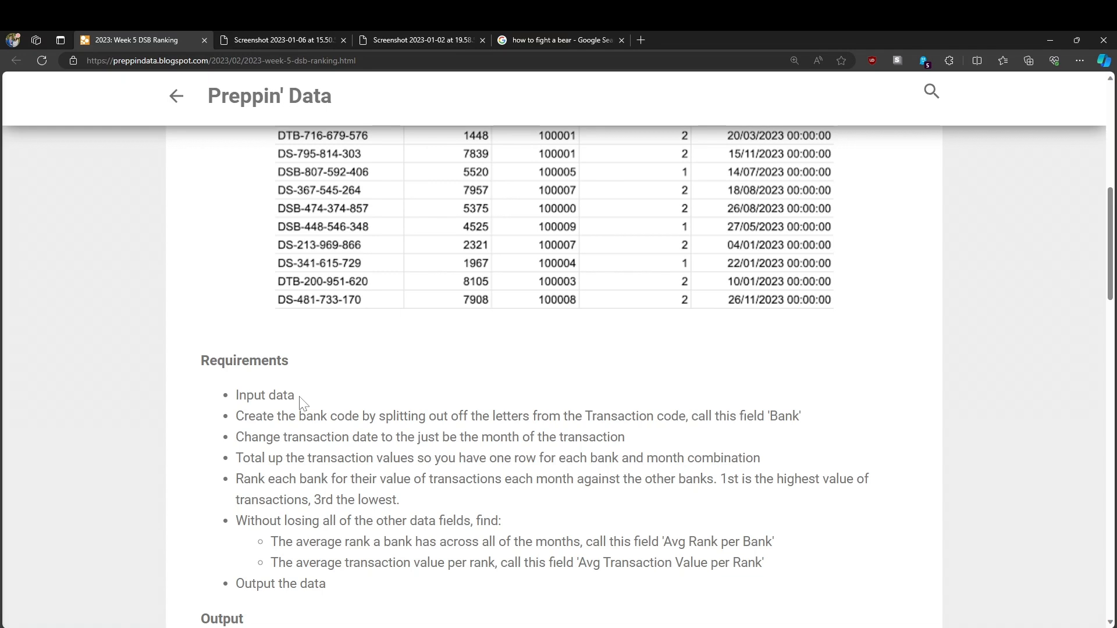
{"action": "scroll", "coordinate": [302, 400], "scroll_direction": "up", "scroll_amount": 1}
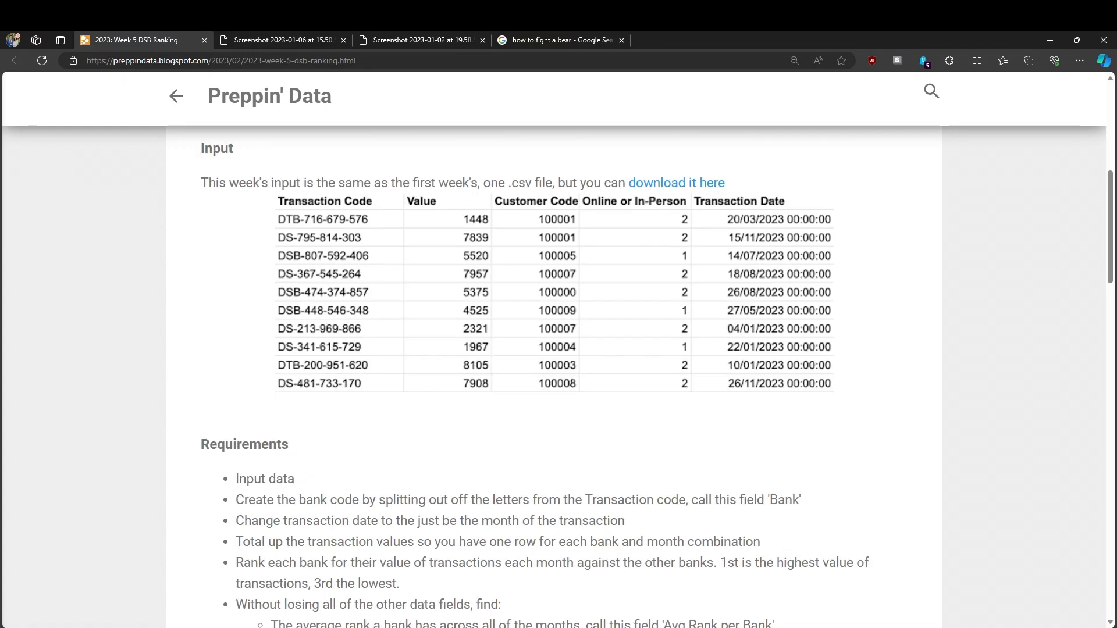
{"action": "double_click", "coordinate": [281, 479]}
{"action": "left_click_drag", "start_coordinate": [236, 499], "coordinate": [576, 503]}
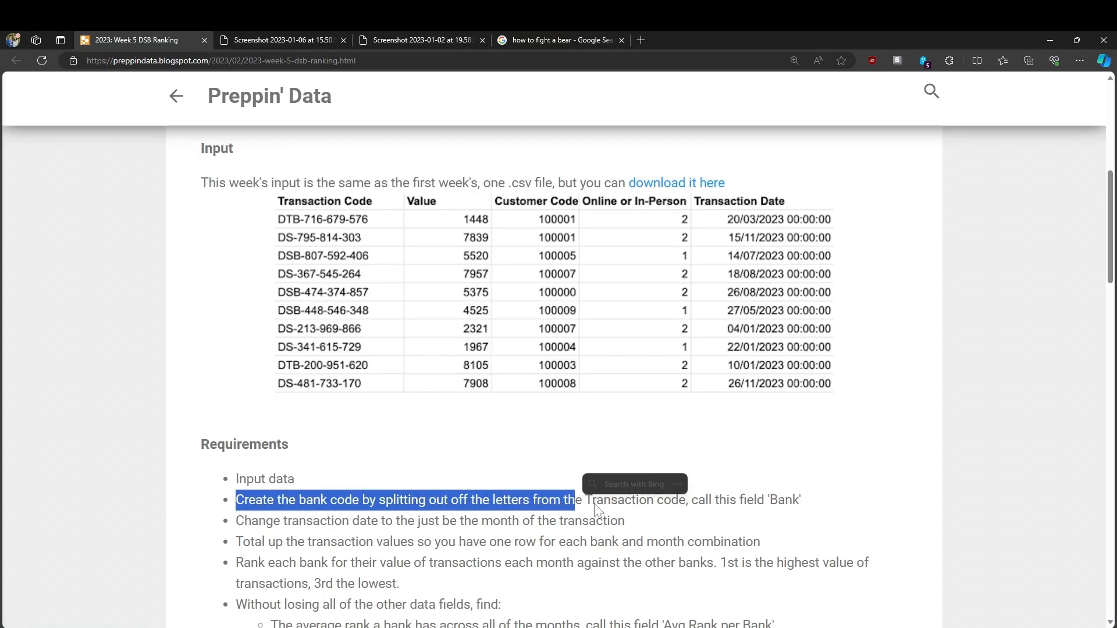
{"action": "left_click", "coordinate": [593, 512]}
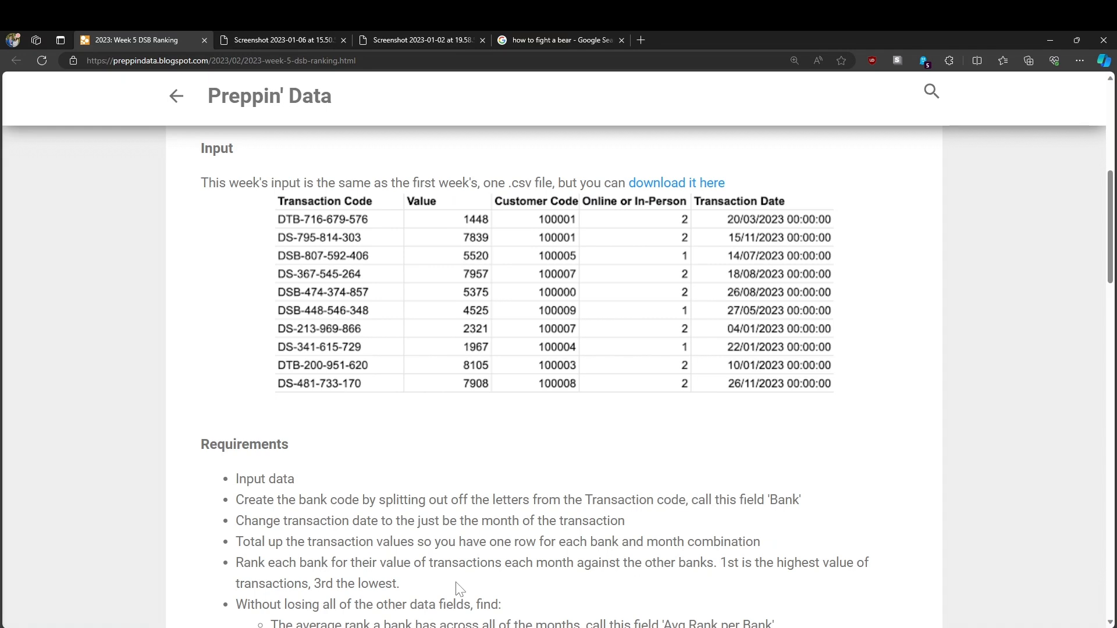
{"action": "scroll", "coordinate": [379, 560], "scroll_direction": "down", "scroll_amount": 1}
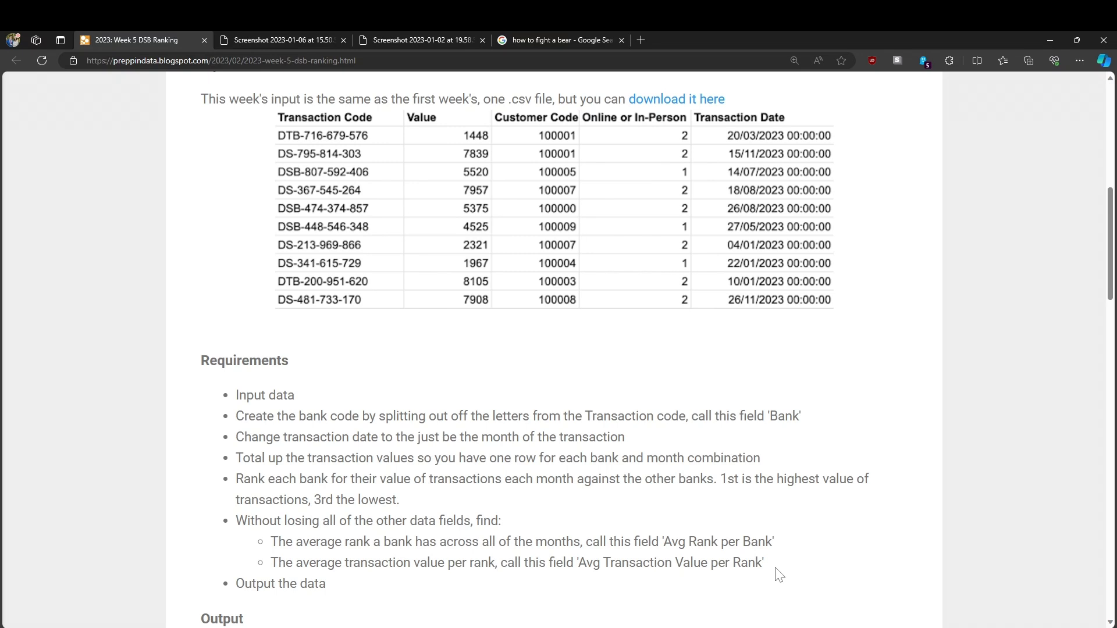
{"action": "scroll", "coordinate": [778, 575], "scroll_direction": "down", "scroll_amount": 5}
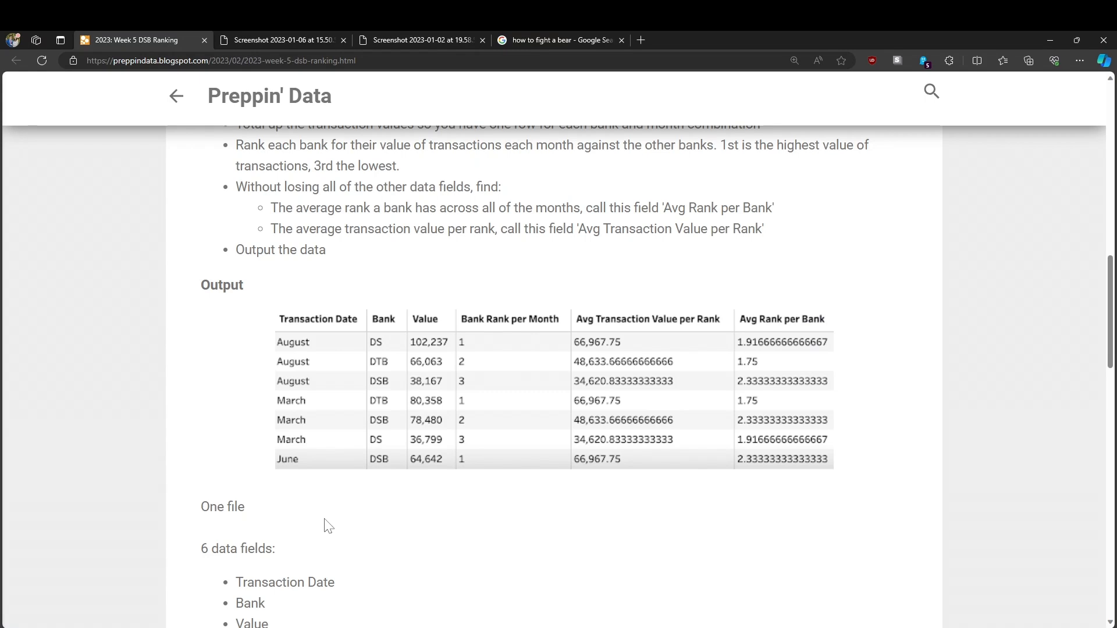
{"action": "scroll", "coordinate": [325, 526], "scroll_direction": "down", "scroll_amount": 4}
{"action": "scroll", "coordinate": [254, 473], "scroll_direction": "up", "scroll_amount": 2}
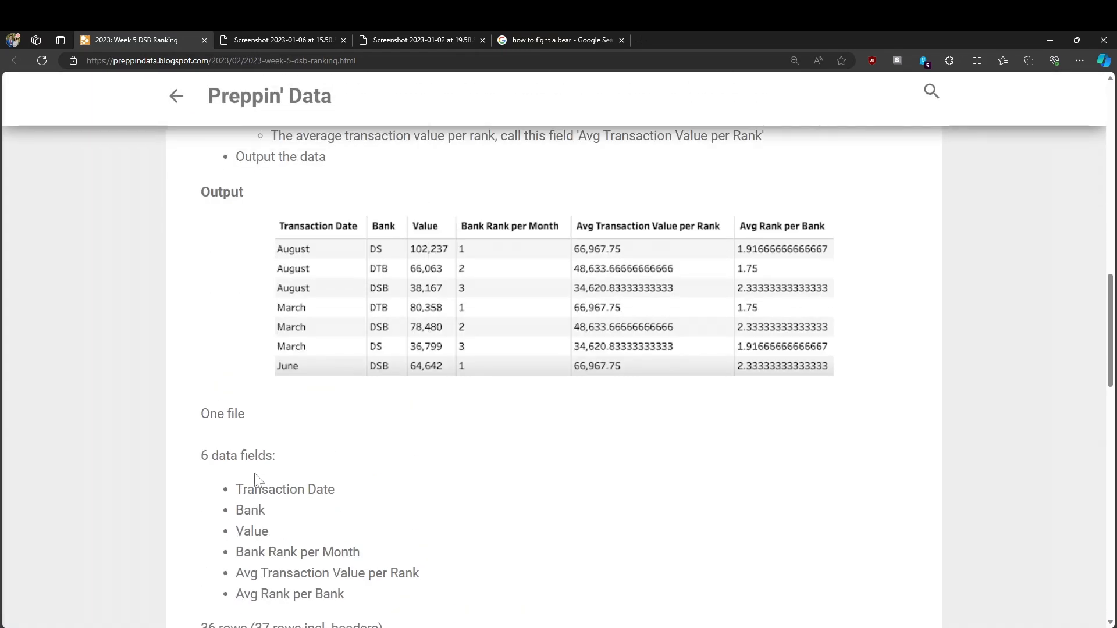
Examine the enlarged images of the sample input table and the expected output table
{"action": "left_click", "coordinate": [425, 41]}
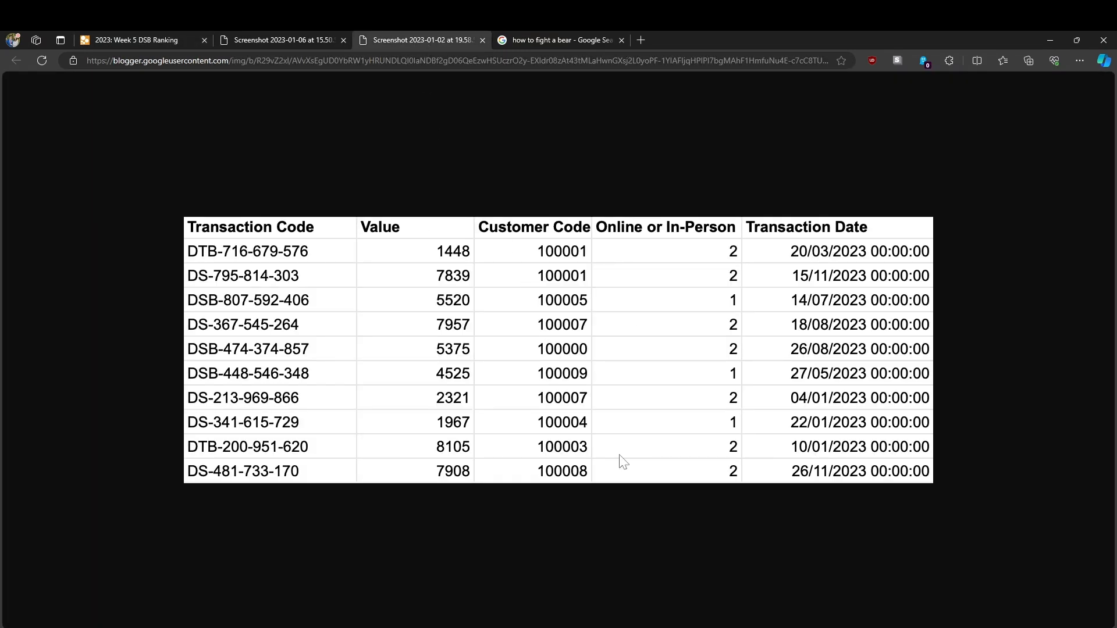
{"action": "left_click", "coordinate": [285, 42]}
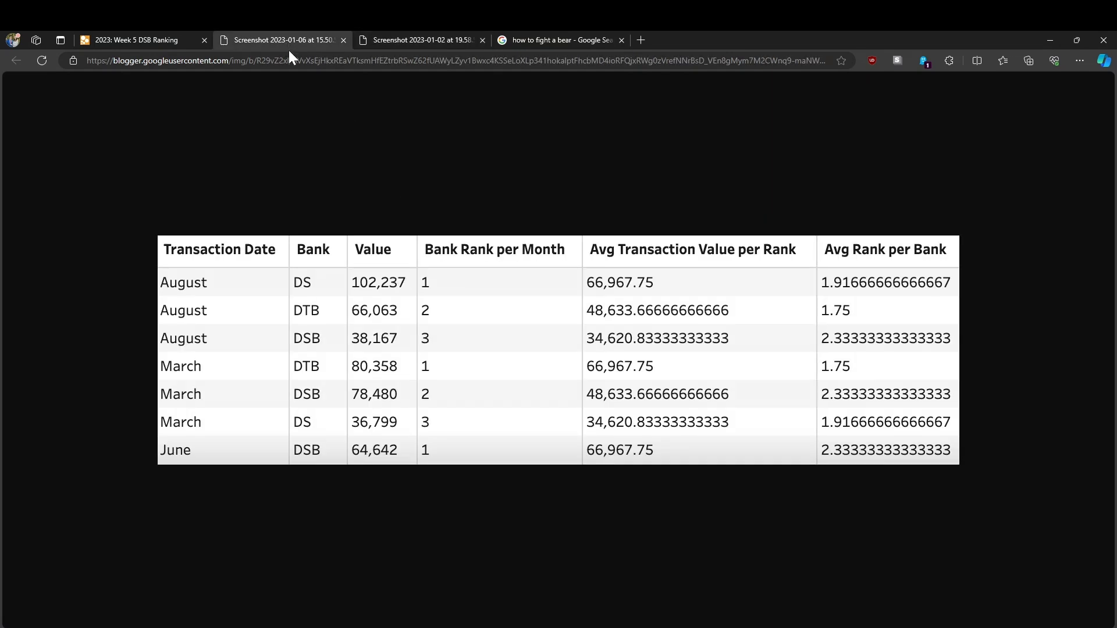
{"action": "key", "text": "ctrl+shift+Tab"}
Switch to Alteryx Designer and add an Input Data tool reading PD 2023 Wk 1 Input.csv to the new workflow
{"action": "left_click_drag", "start_coordinate": [764, 36], "coordinate": [1, 454]}
{"action": "mouse_move", "coordinate": [71, 105]}
{"action": "left_mouse_down"}
{"action": "mouse_move", "coordinate": [99, 189]}
{"action": "mouse_move", "coordinate": [364, 221]}
{"action": "mouse_move", "coordinate": [345, 210]}
{"action": "left_mouse_up"}
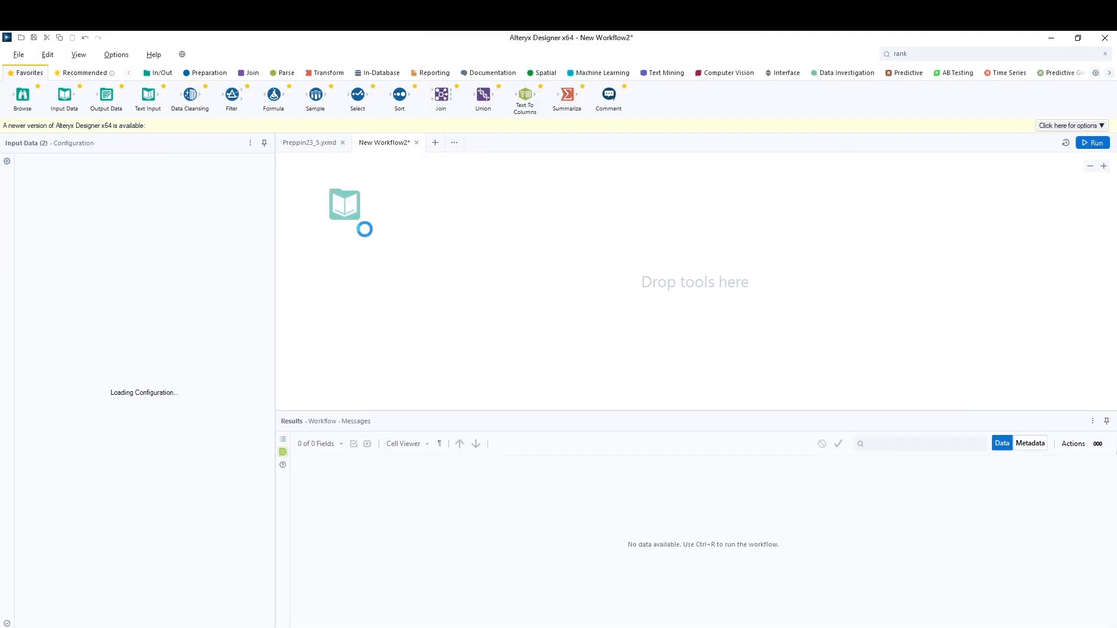
{"action": "left_click", "coordinate": [402, 313]}
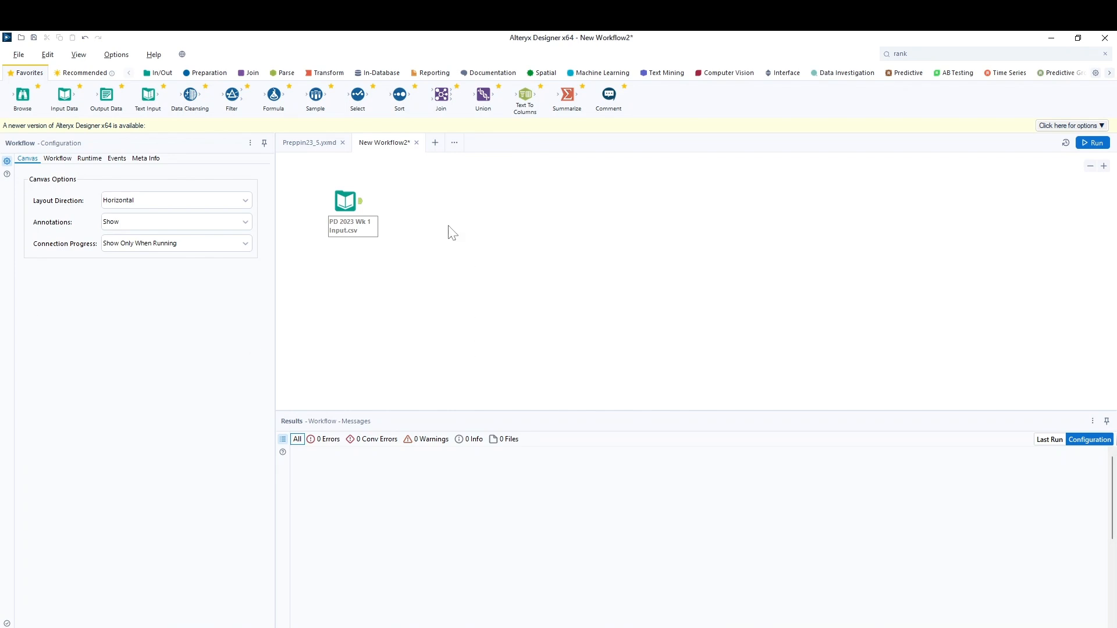
Connect a Text To Columns tool to the input and split Transaction Code into 2 columns on the "-" delimiter
{"action": "left_click_drag", "start_coordinate": [526, 95], "coordinate": [419, 203]}
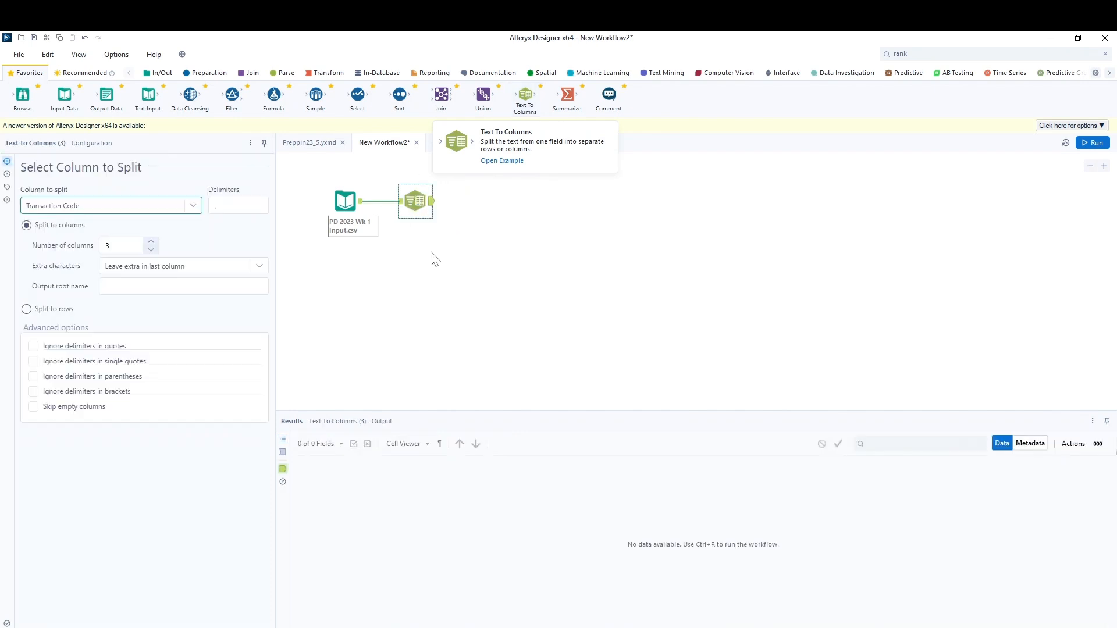
{"action": "left_click", "coordinate": [193, 207]}
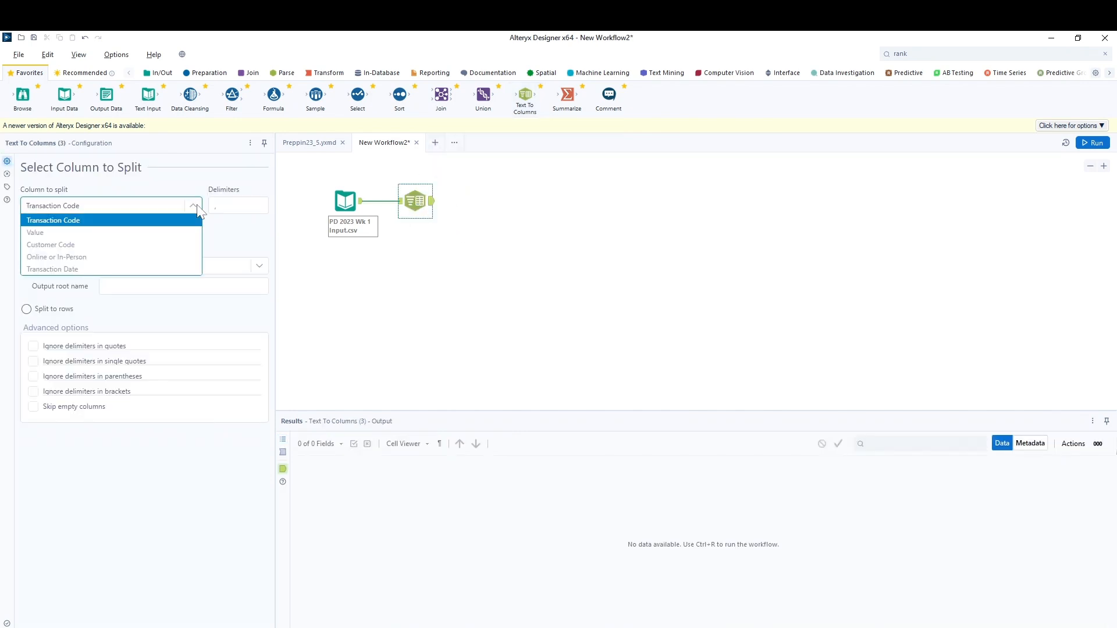
{"action": "left_click", "coordinate": [160, 221]}
{"action": "left_click", "coordinate": [191, 208]}
{"action": "left_click", "coordinate": [68, 227]}
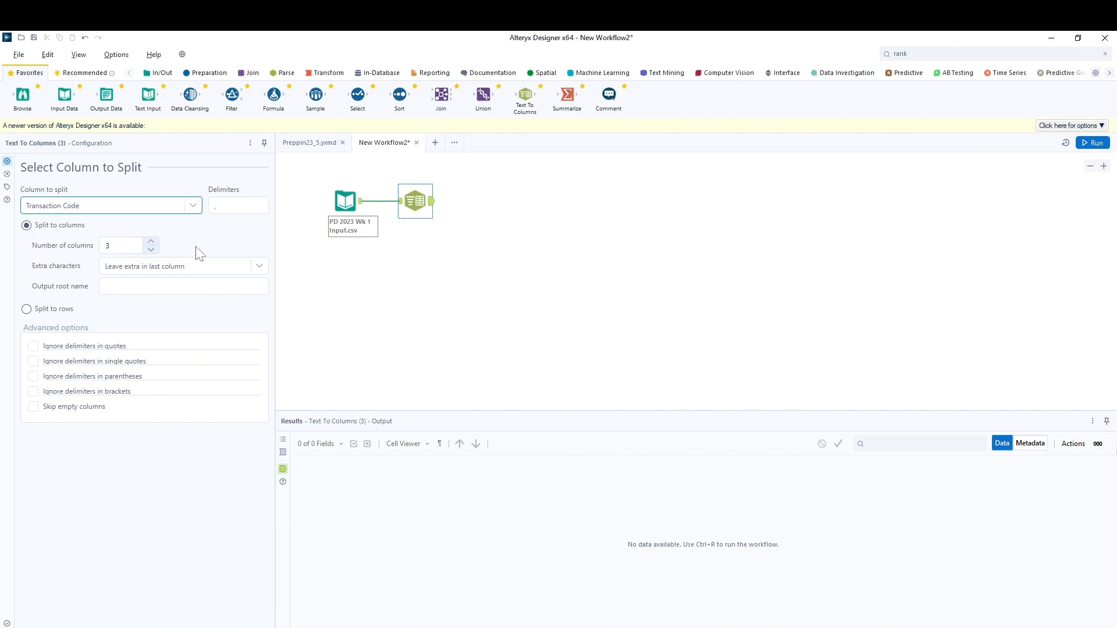
{"action": "left_click", "coordinate": [150, 249]}
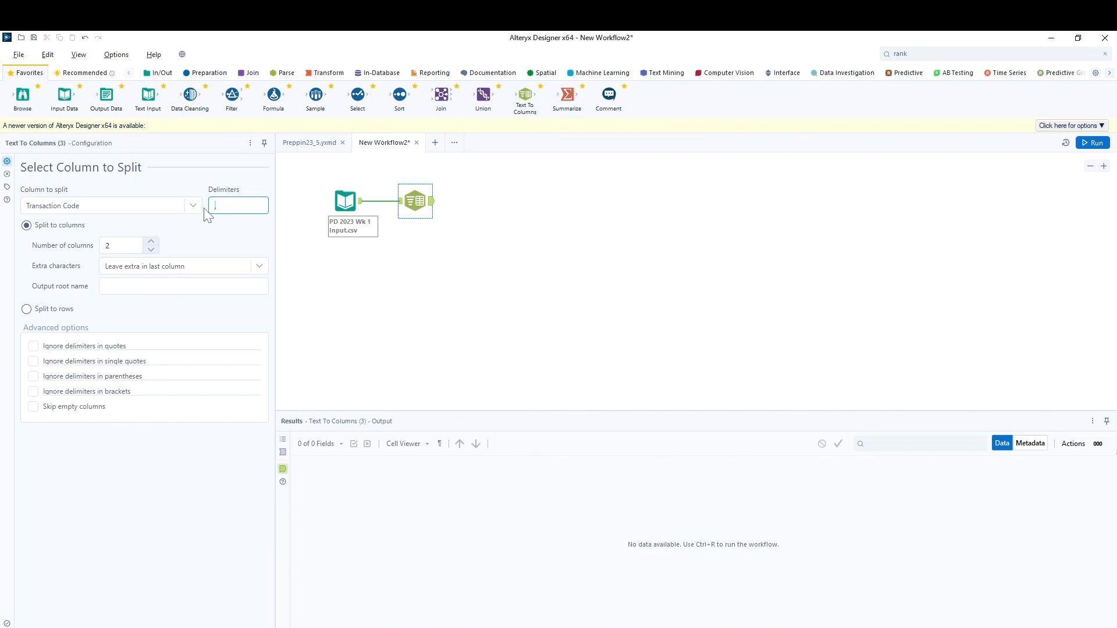
{"action": "left_click", "coordinate": [219, 234]}
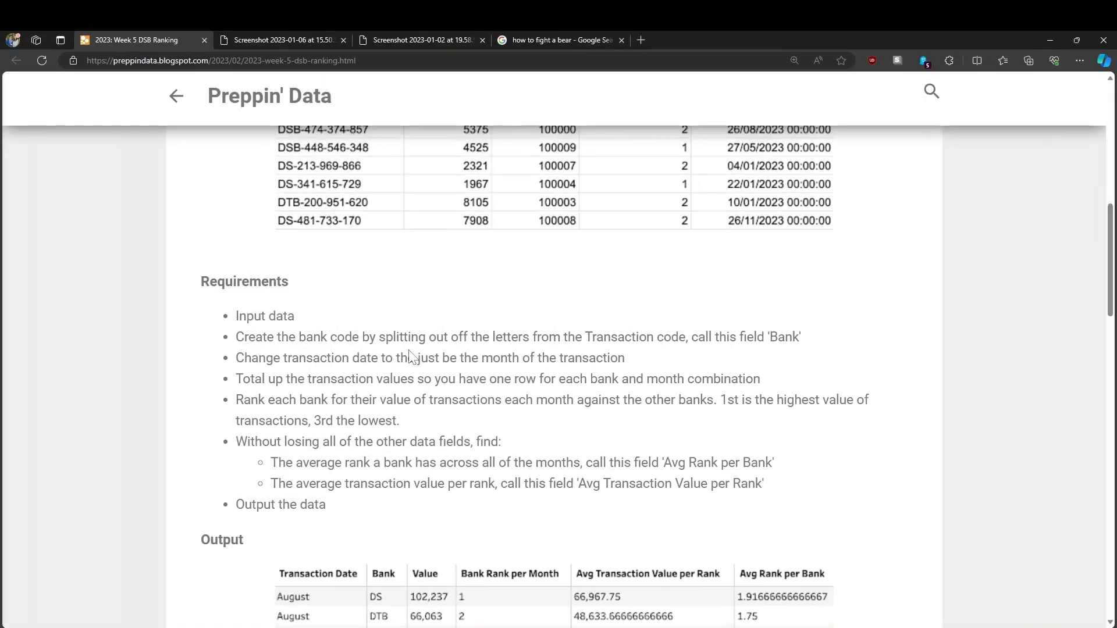
Check the Transaction Code format in the challenge page's input table, then return to Alteryx Designer
{"action": "scroll", "coordinate": [314, 340], "scroll_direction": "up", "scroll_amount": 4}
{"action": "scroll", "coordinate": [314, 340], "scroll_direction": "down", "scroll_amount": 1}
{"action": "scroll", "coordinate": [314, 340], "scroll_direction": "down", "scroll_amount": 1}
{"action": "scroll", "coordinate": [307, 347], "scroll_direction": "up", "scroll_amount": 6, "text": "ctrl"}
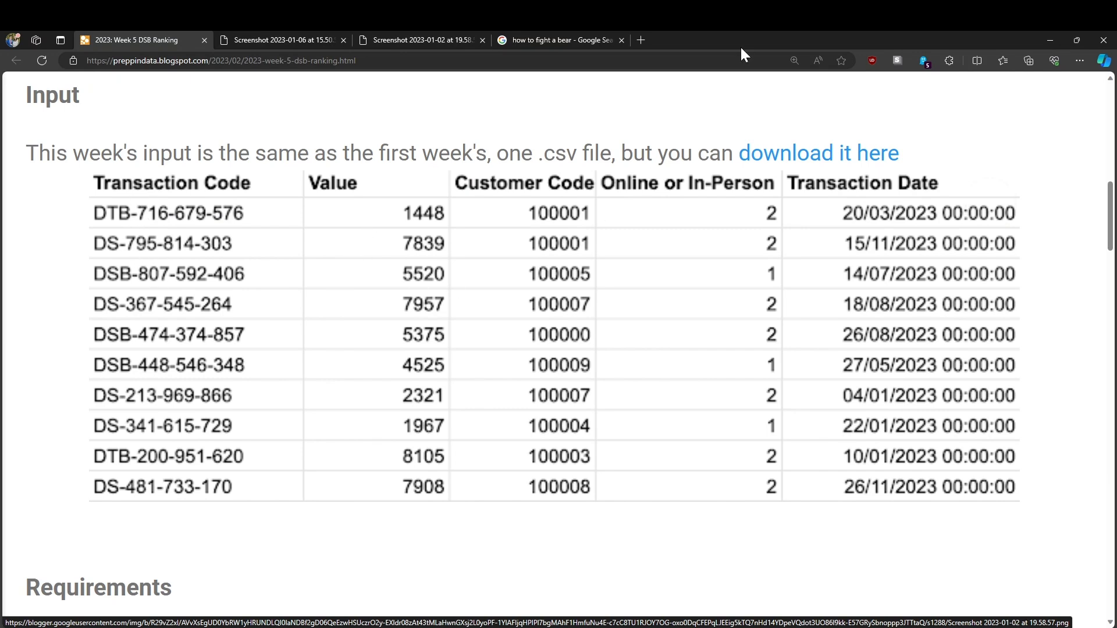
{"action": "left_click_drag", "start_coordinate": [779, 45], "coordinate": [0, 372]}
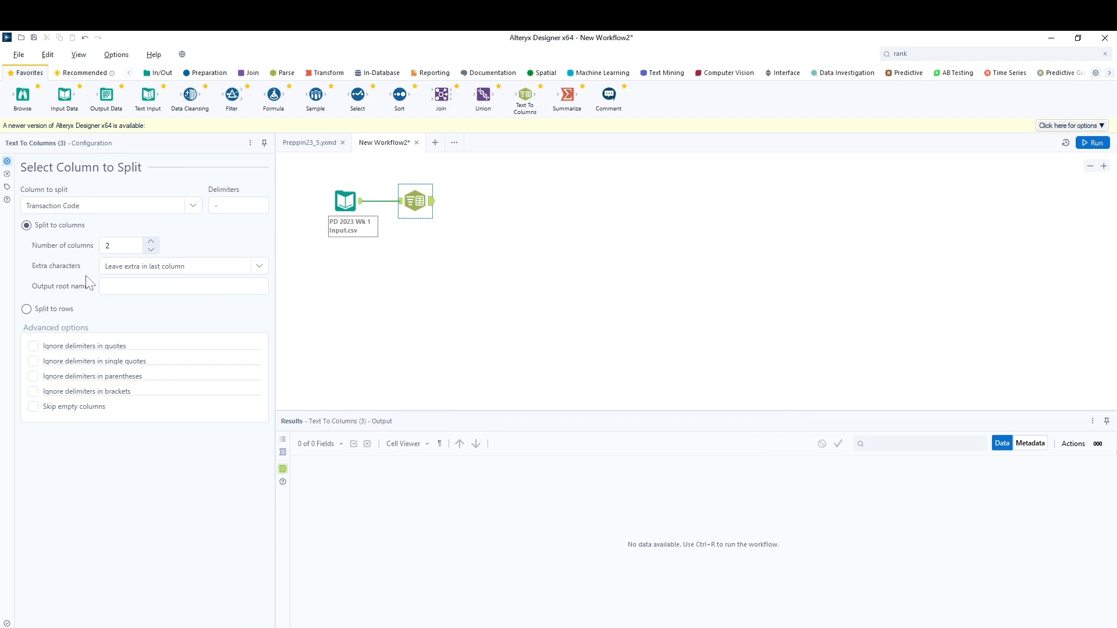
Run the workflow and inspect the output data of the Input Data and Text To Columns tools
{"action": "left_click", "coordinate": [451, 219]}
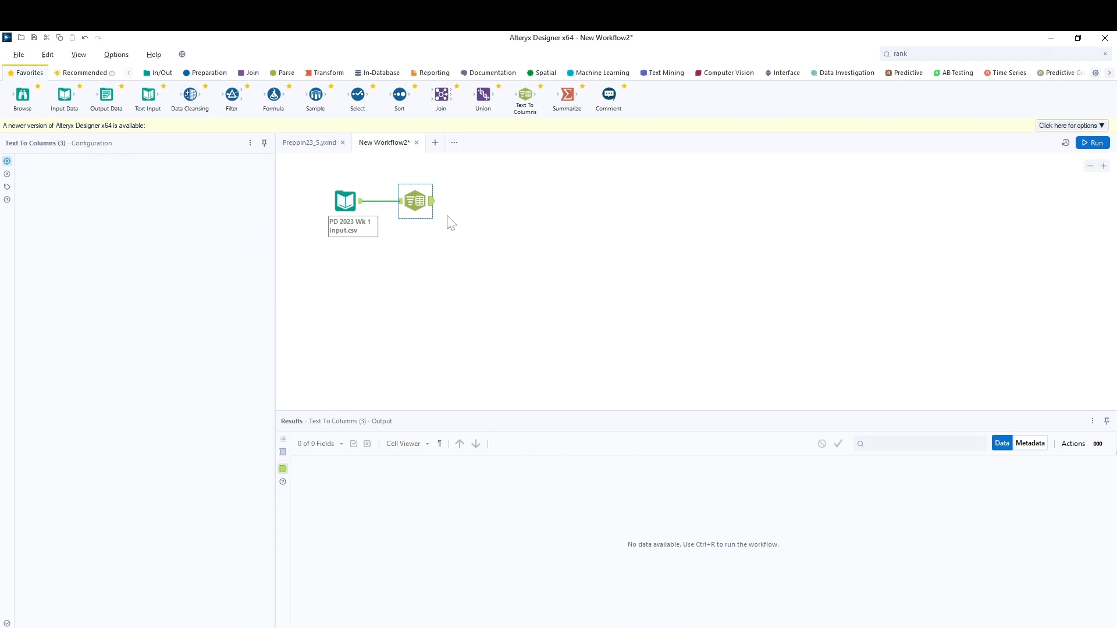
{"action": "left_click", "coordinate": [1093, 143]}
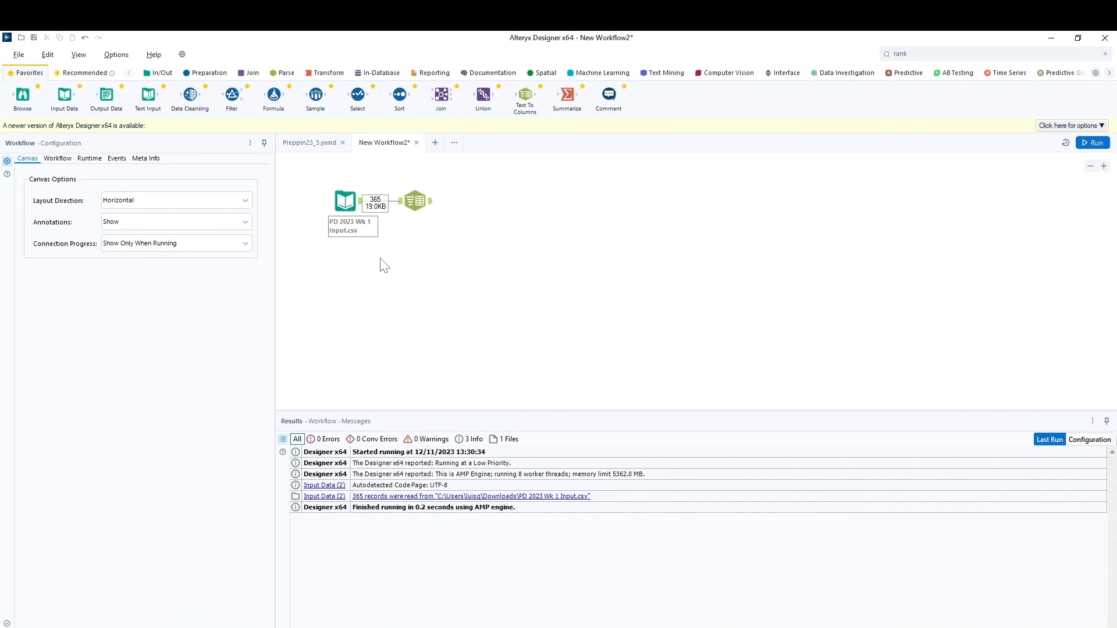
{"action": "left_click", "coordinate": [362, 209]}
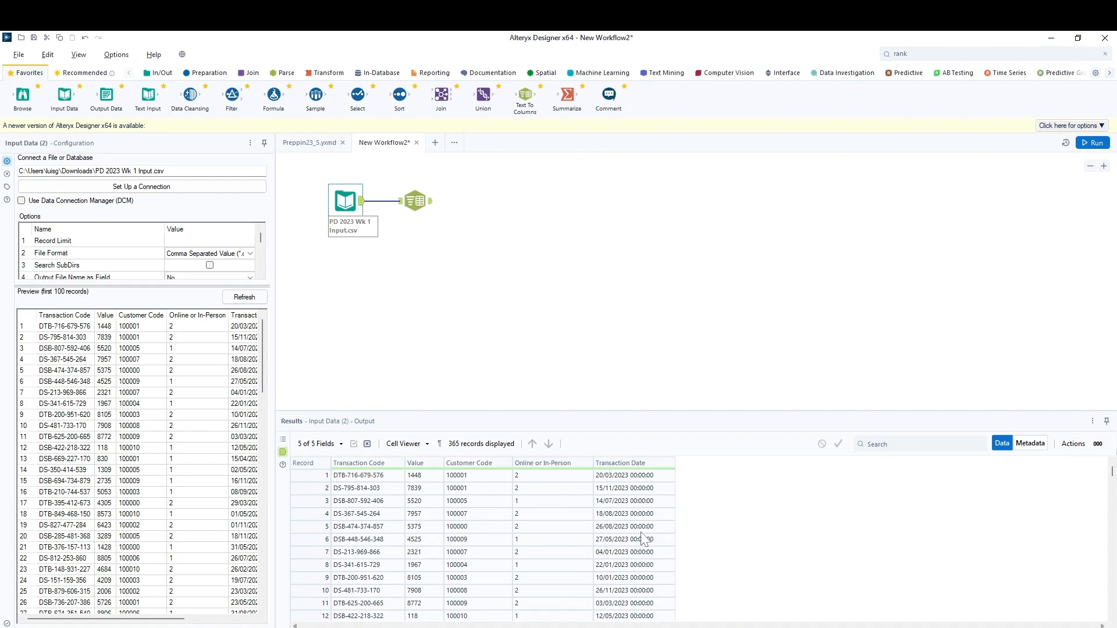
{"action": "left_click", "coordinate": [417, 204]}
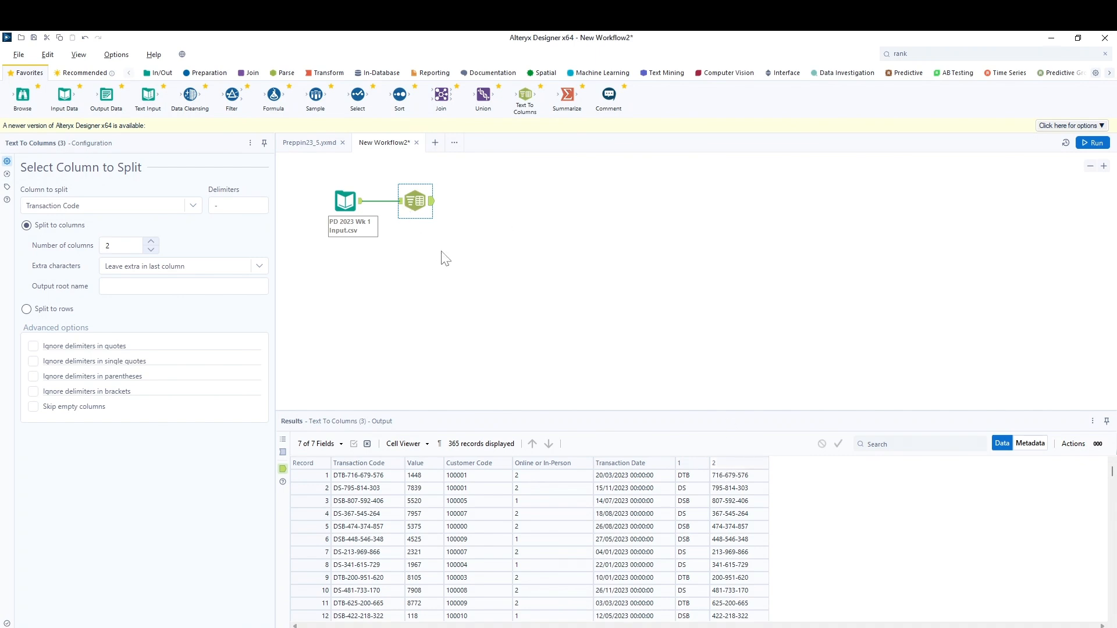
Set the Text To Columns output root name to Bank and rerun the workflow
{"action": "left_click", "coordinate": [245, 286]}
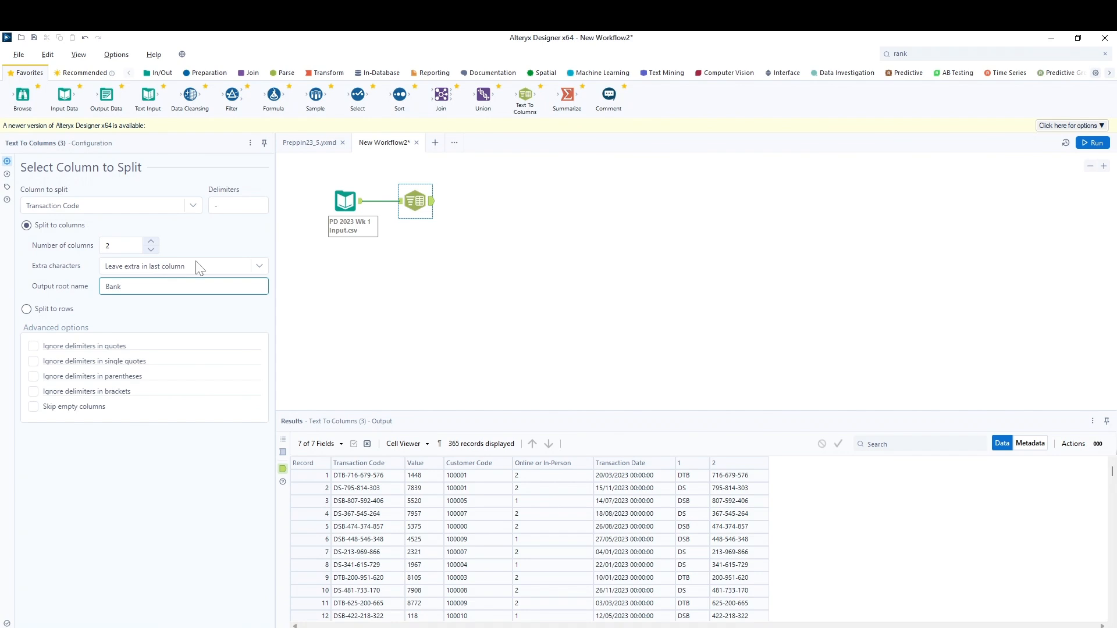
{"action": "left_click", "coordinate": [1093, 143]}
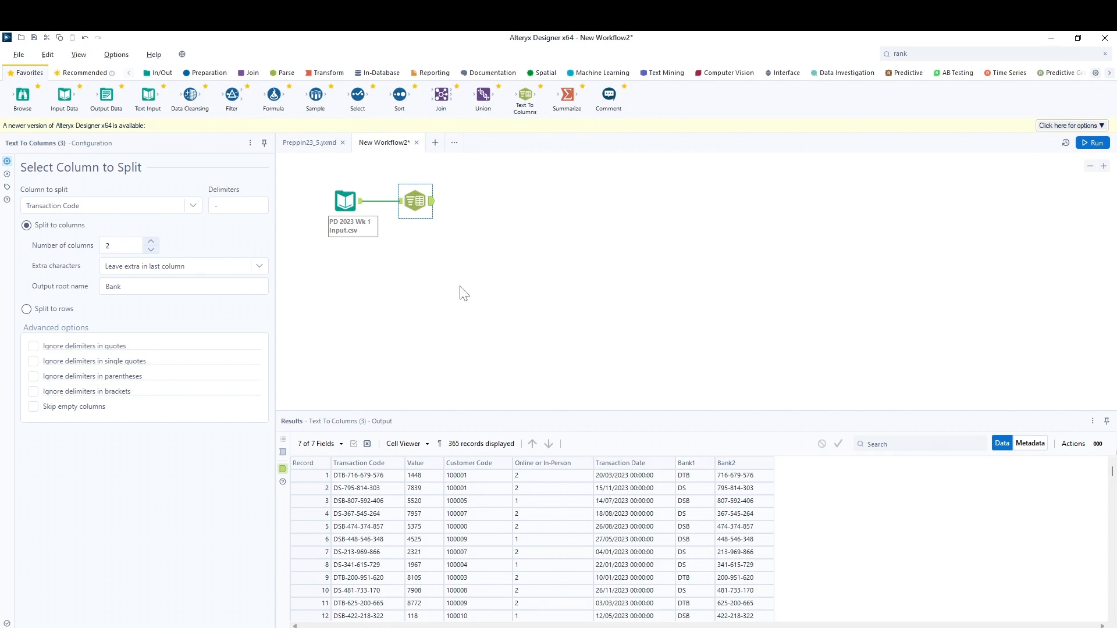
{"action": "left_click", "coordinate": [514, 237]}
{"action": "left_click", "coordinate": [286, 77]}
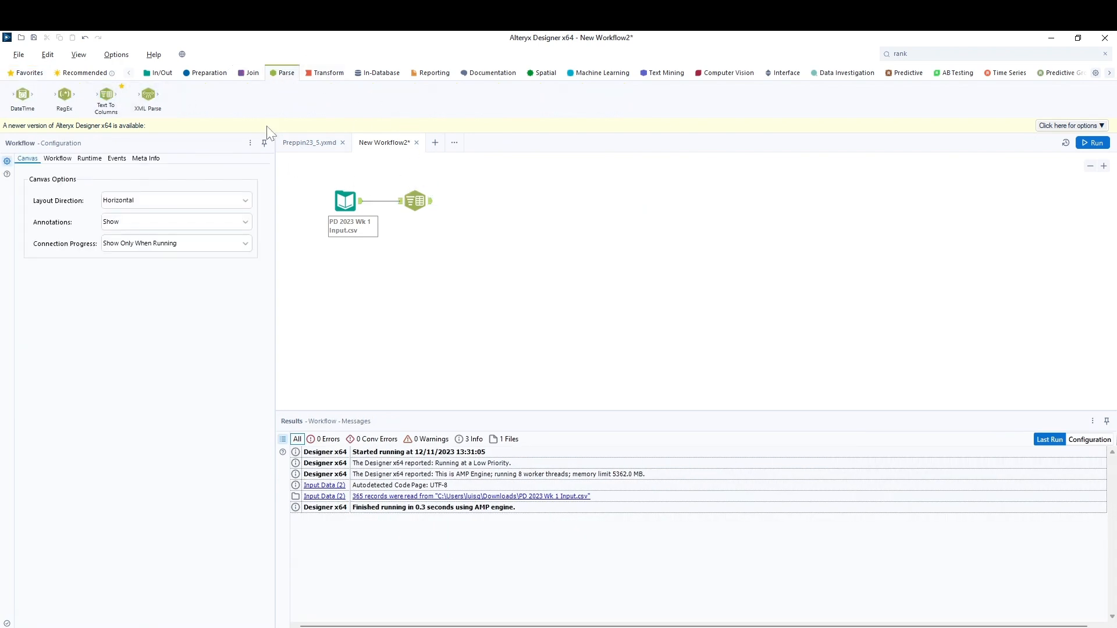
{"action": "left_click_drag", "start_coordinate": [23, 94], "coordinate": [472, 210]}
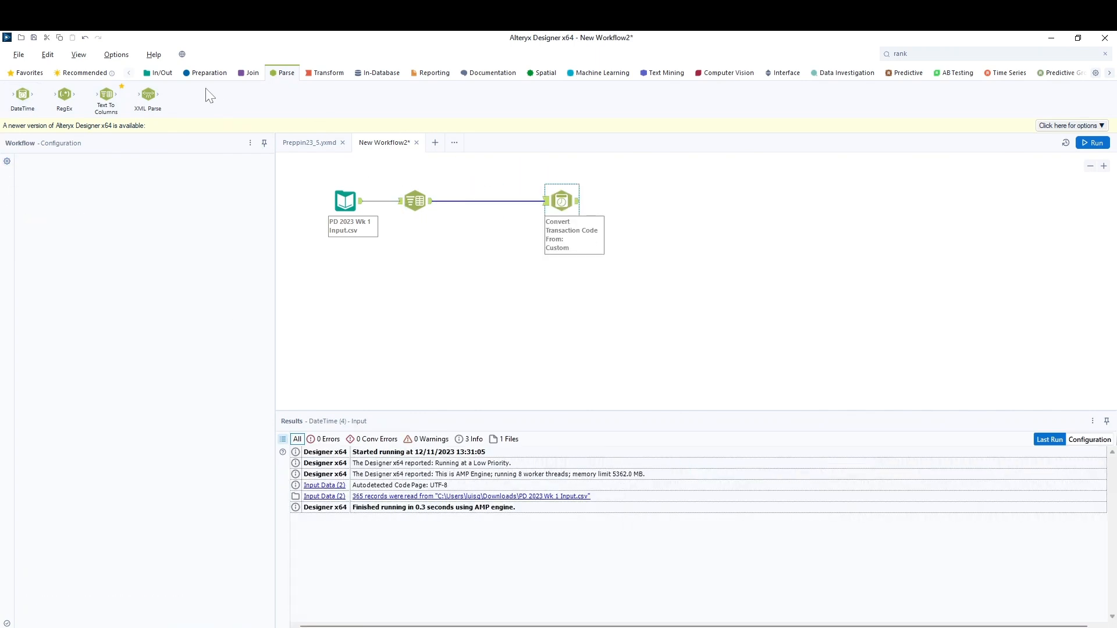
{"action": "key", "text": "Delete"}
{"action": "left_click", "coordinate": [170, 74]}
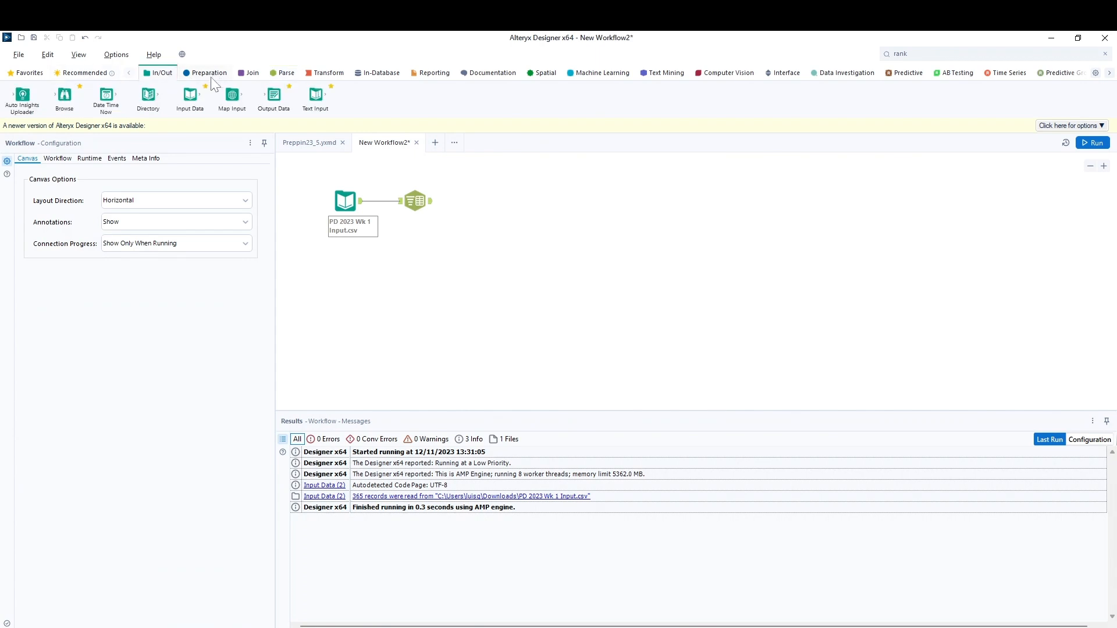
{"action": "left_click", "coordinate": [209, 75]}
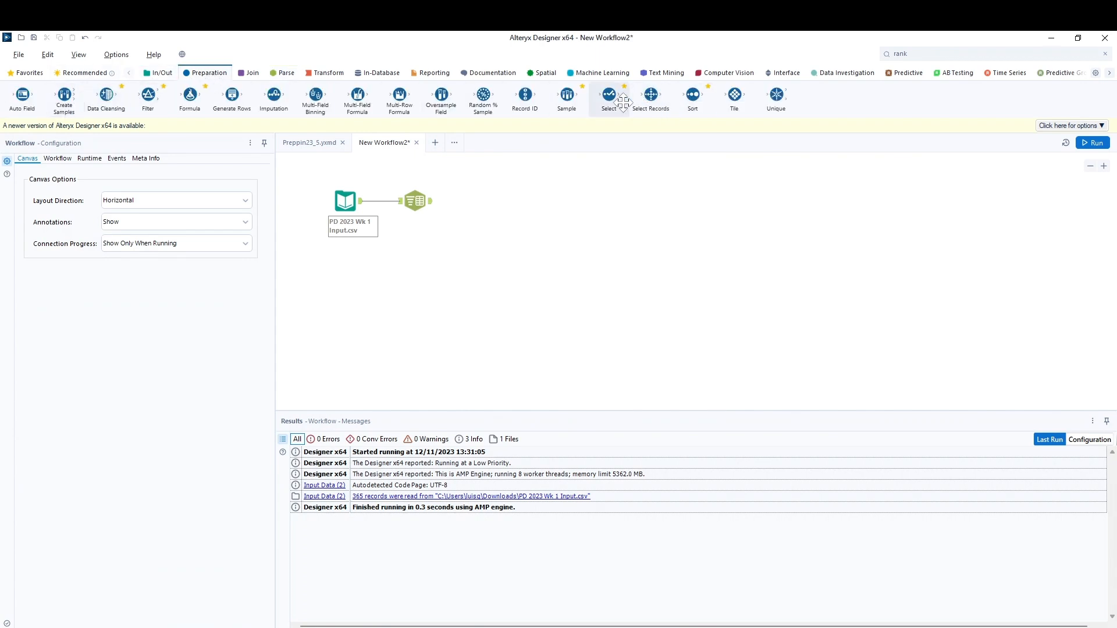
{"action": "left_click_drag", "start_coordinate": [622, 103], "coordinate": [492, 207]}
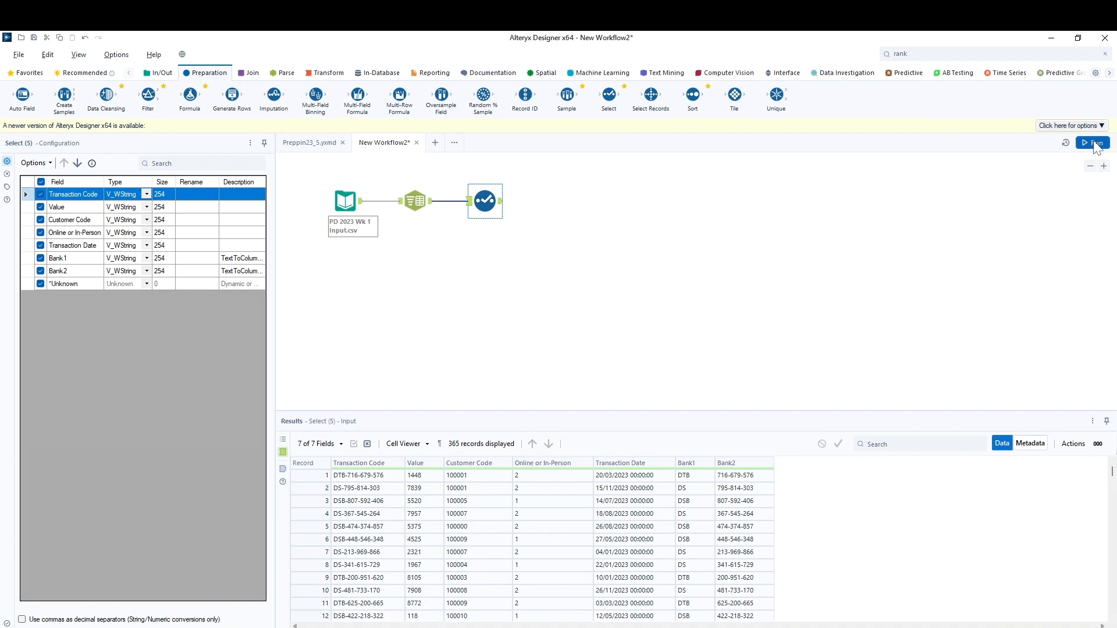
{"action": "left_click", "coordinate": [1095, 144]}
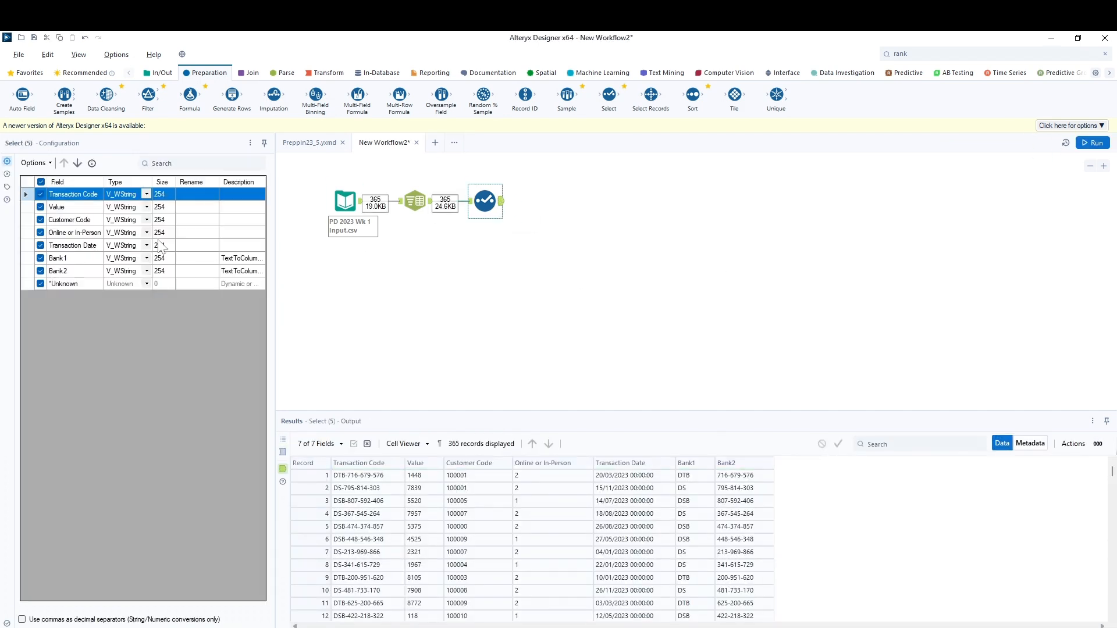
{"action": "left_click", "coordinate": [486, 201]}
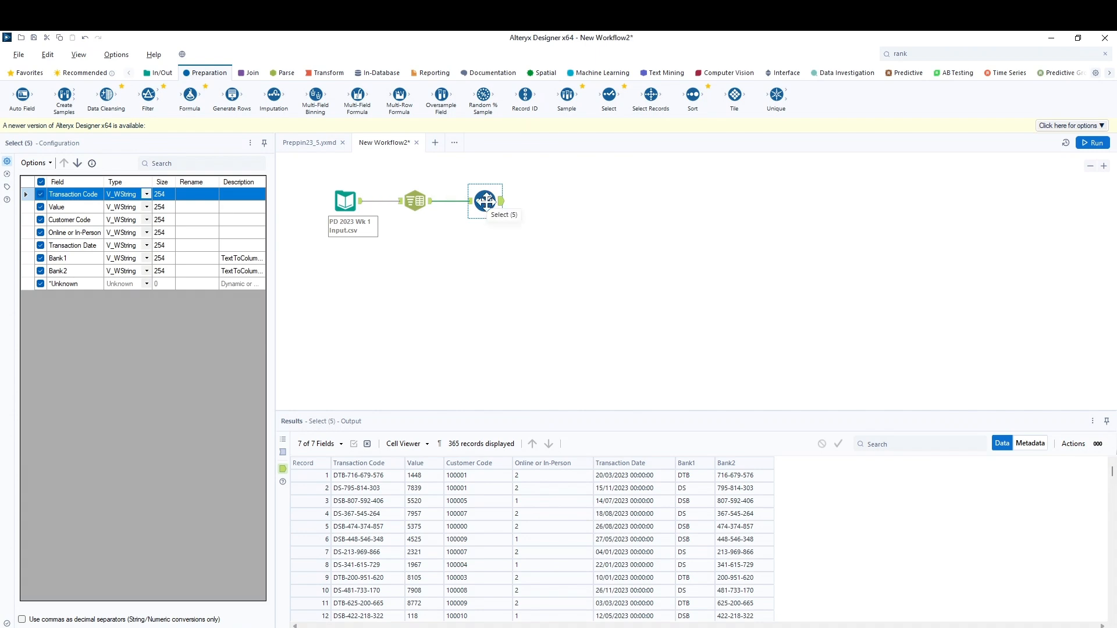
{"action": "key", "text": "ctrl+r"}
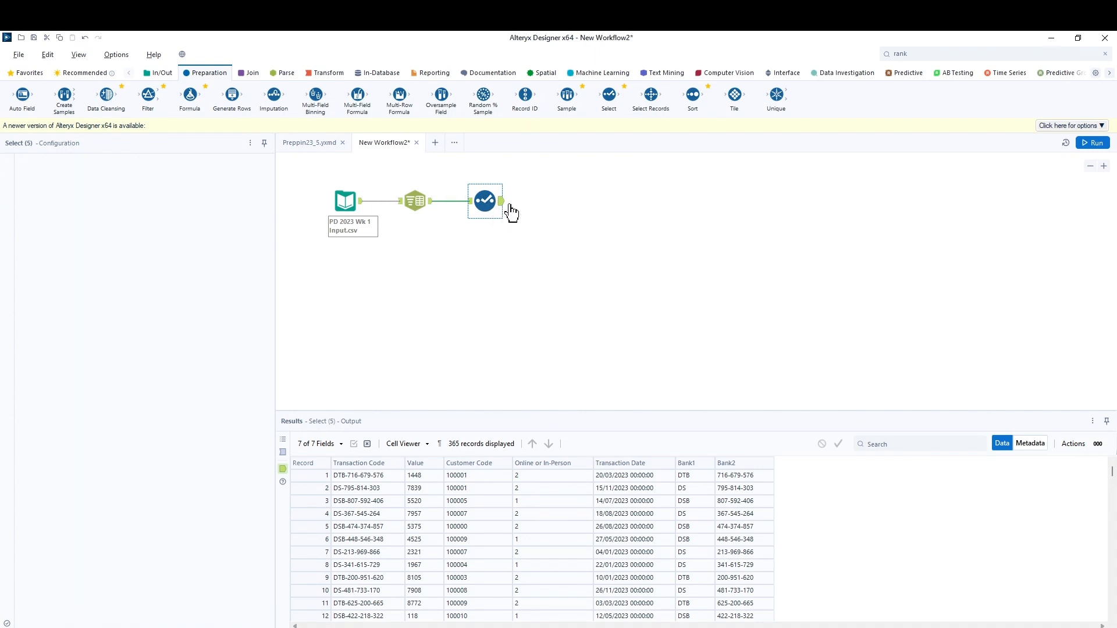
{"action": "key", "text": "Delete"}
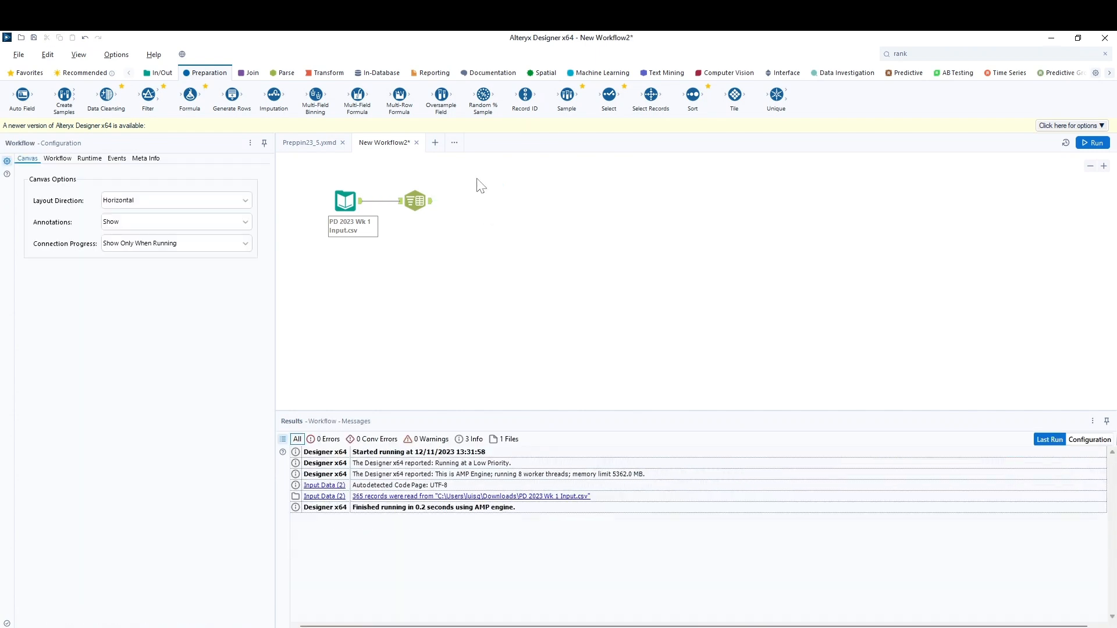
Connect a DateTime tool after Text To Columns to convert the Transaction Date string from dd/MM/yyyy hh:mm:ss, and run the workflow
{"action": "left_click", "coordinate": [273, 72]}
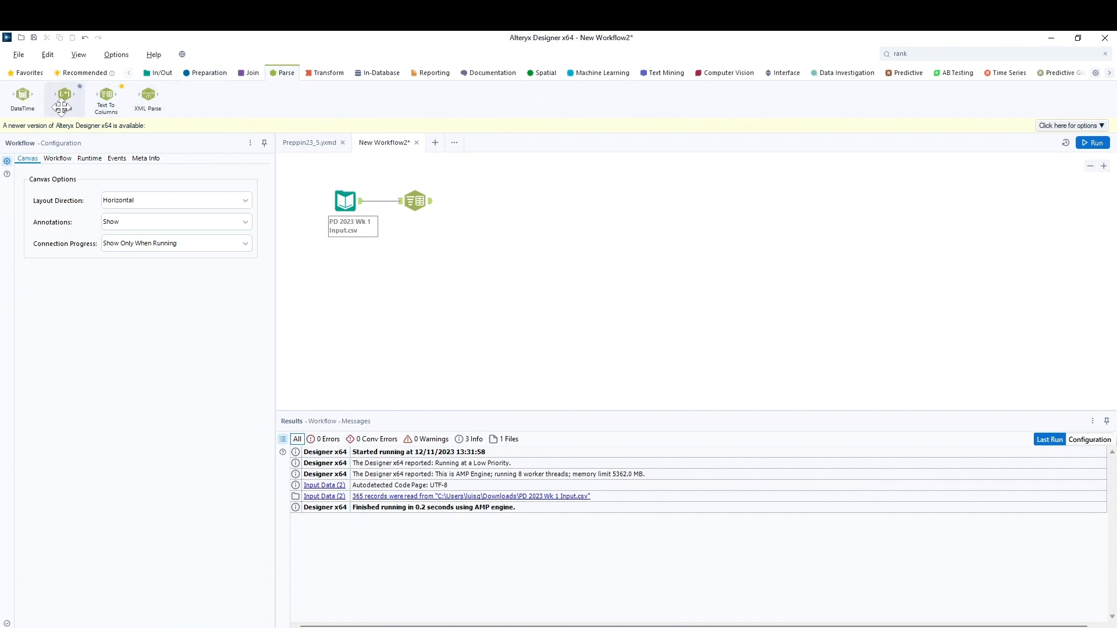
{"action": "left_click_drag", "start_coordinate": [26, 104], "coordinate": [491, 201]}
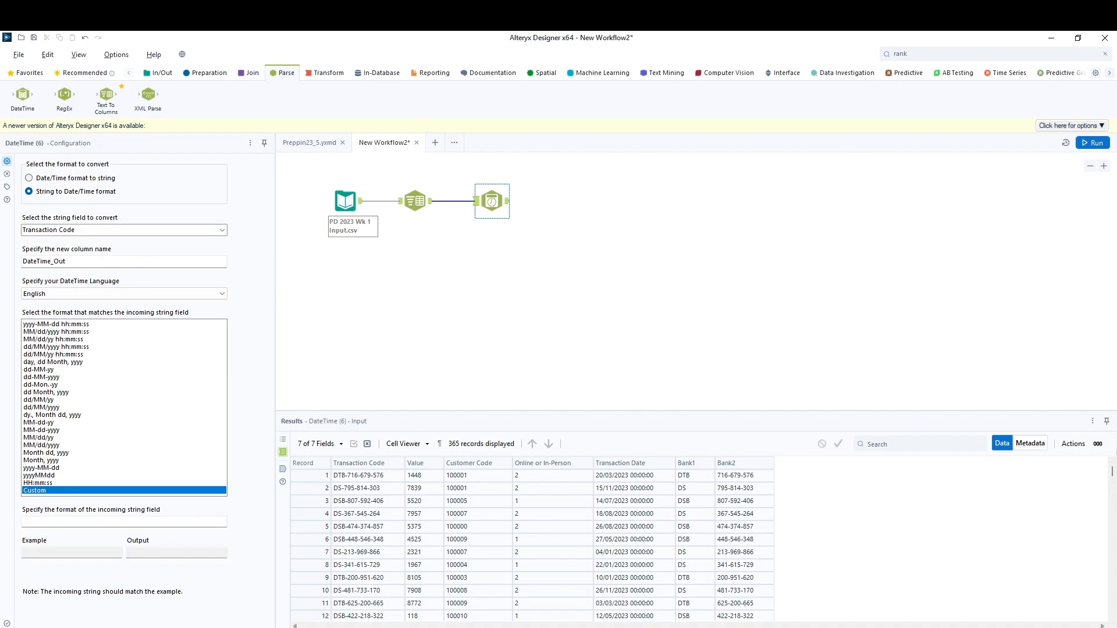
{"action": "left_click", "coordinate": [222, 230]}
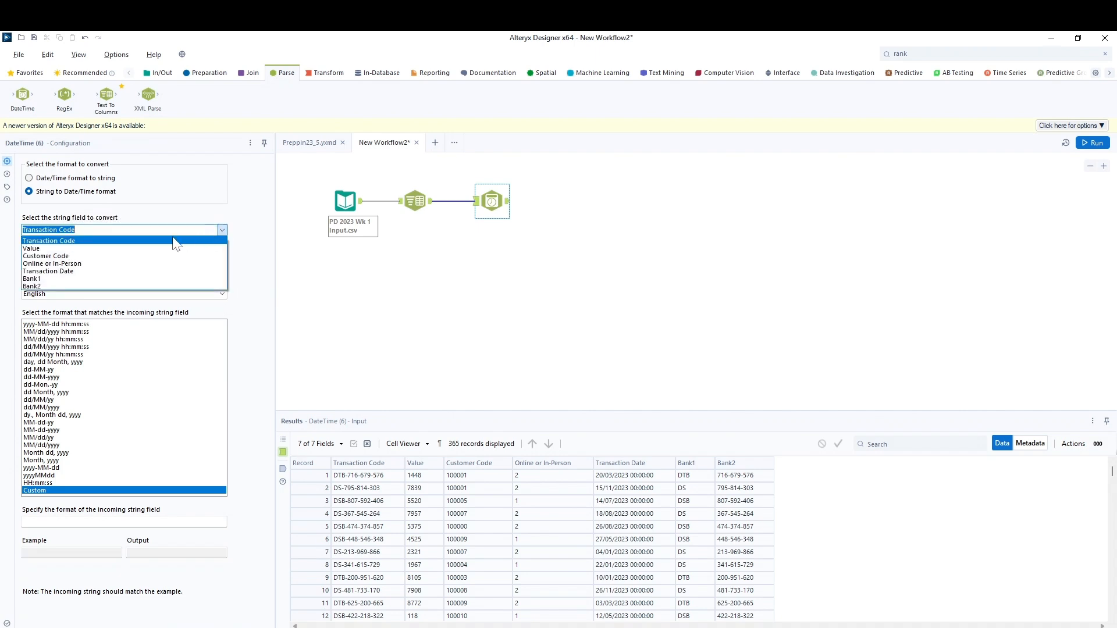
{"action": "left_click", "coordinate": [57, 271]}
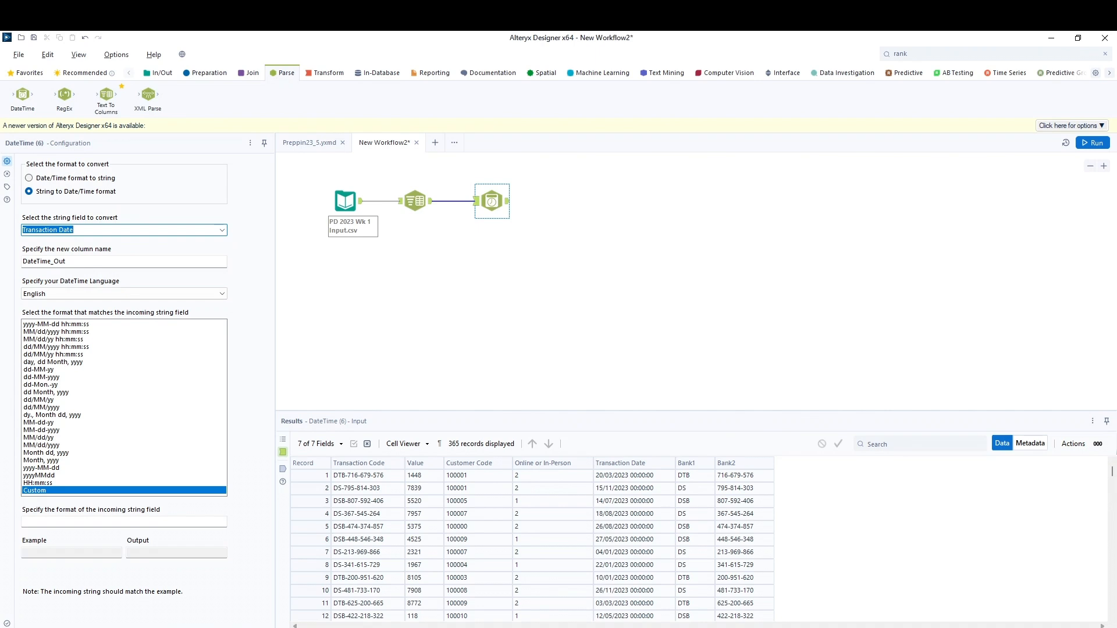
{"action": "double_click", "coordinate": [32, 261]}
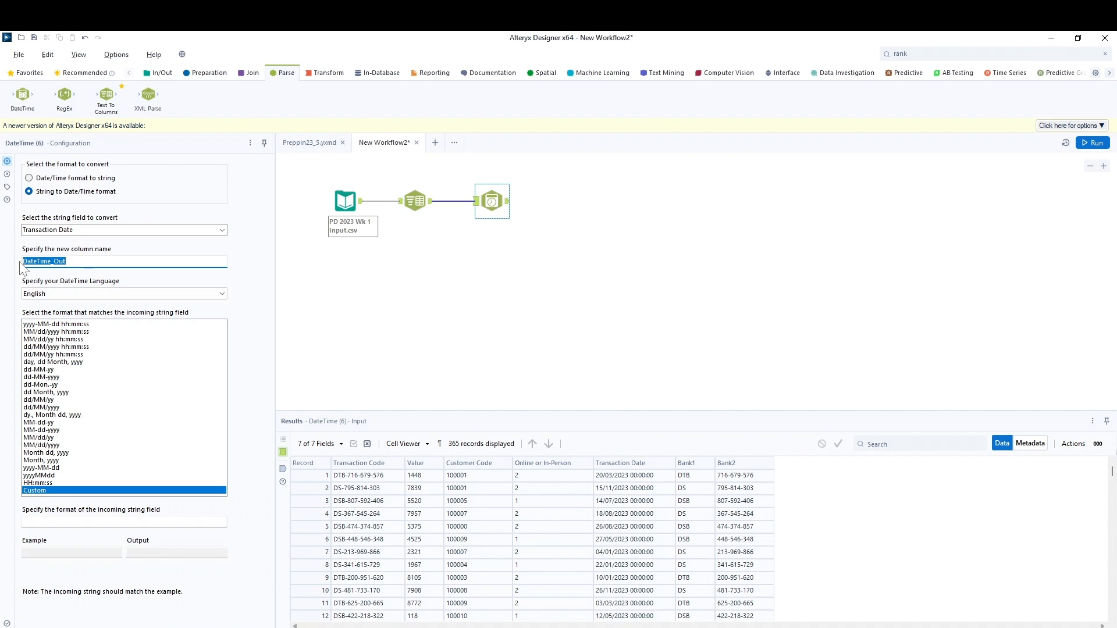
{"action": "left_click", "coordinate": [54, 348]}
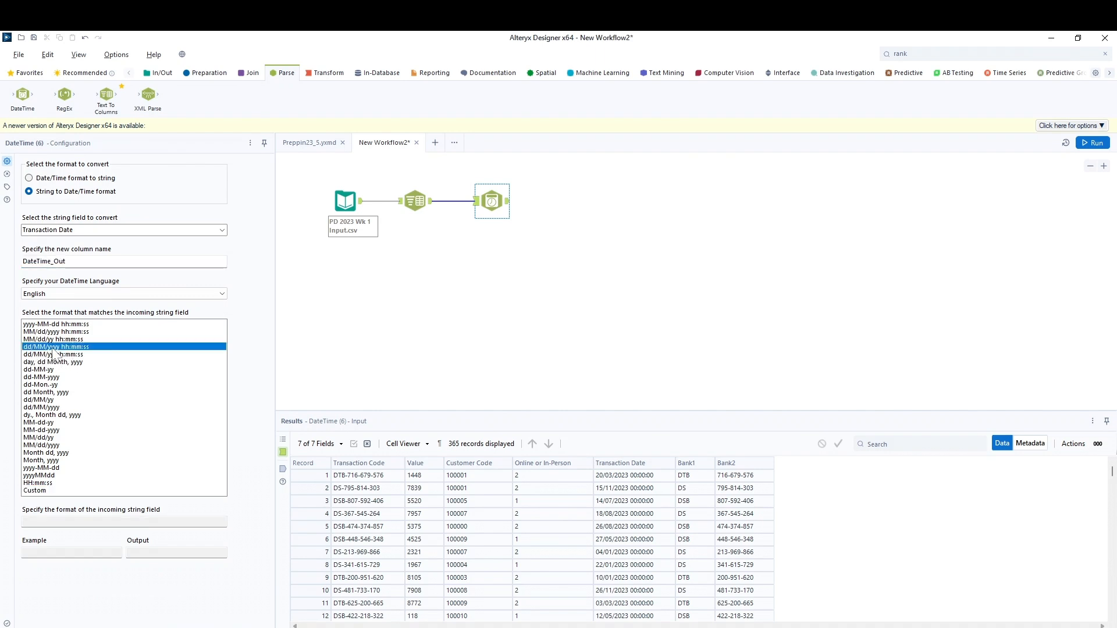
{"action": "left_click", "coordinate": [1097, 146]}
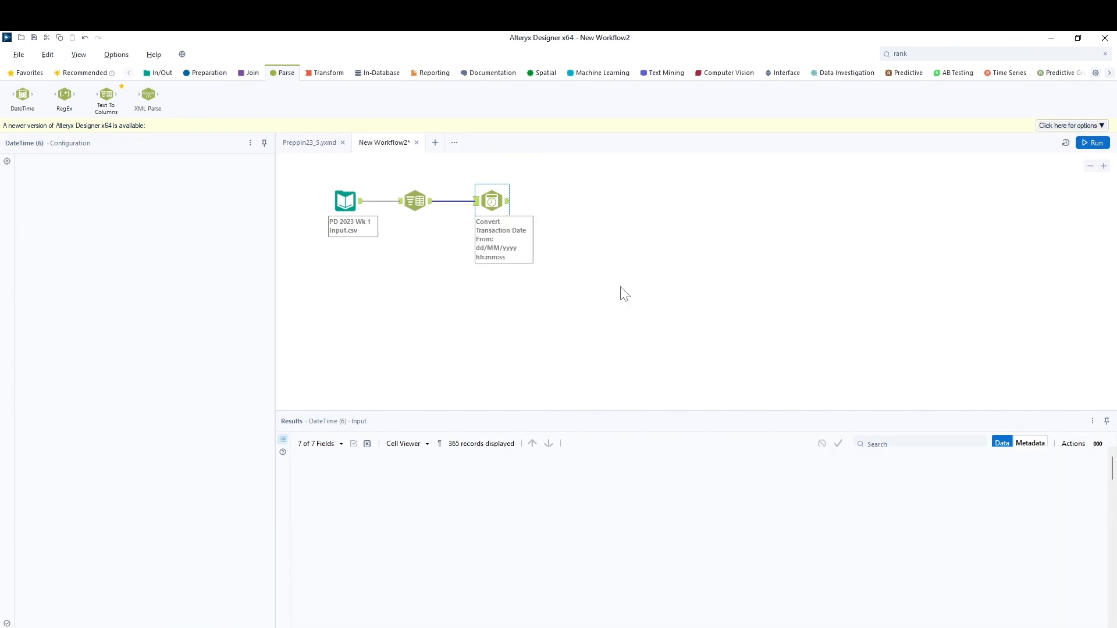
{"action": "left_click", "coordinate": [508, 203]}
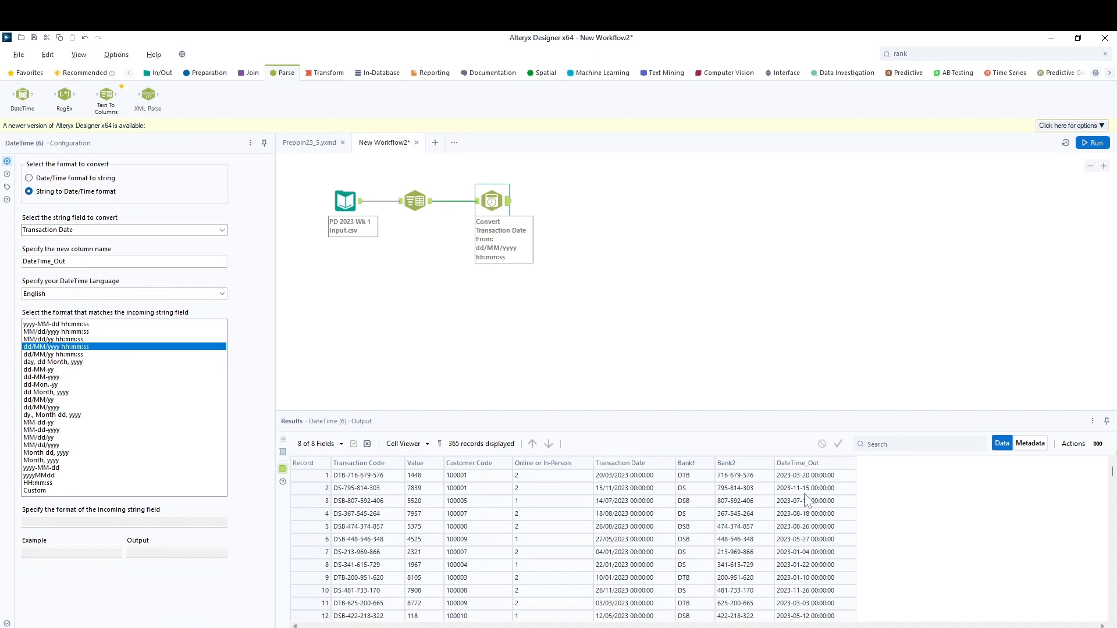
{"action": "left_click", "coordinate": [739, 325]}
{"action": "left_click", "coordinate": [205, 73]}
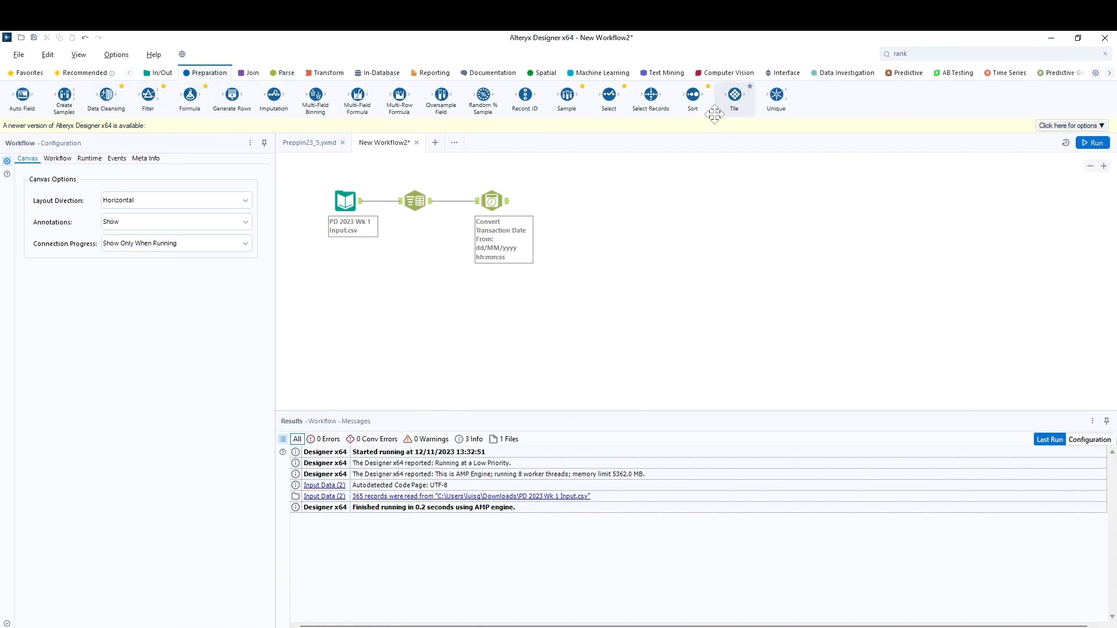
{"action": "left_click_drag", "start_coordinate": [607, 106], "coordinate": [569, 201]}
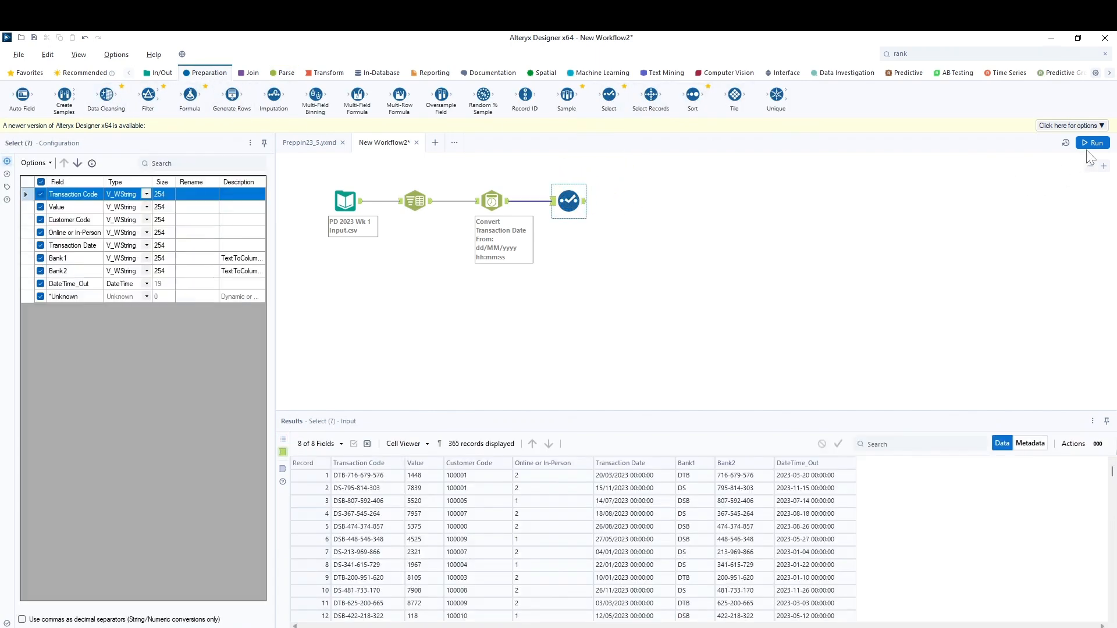
{"action": "left_click", "coordinate": [1090, 143]}
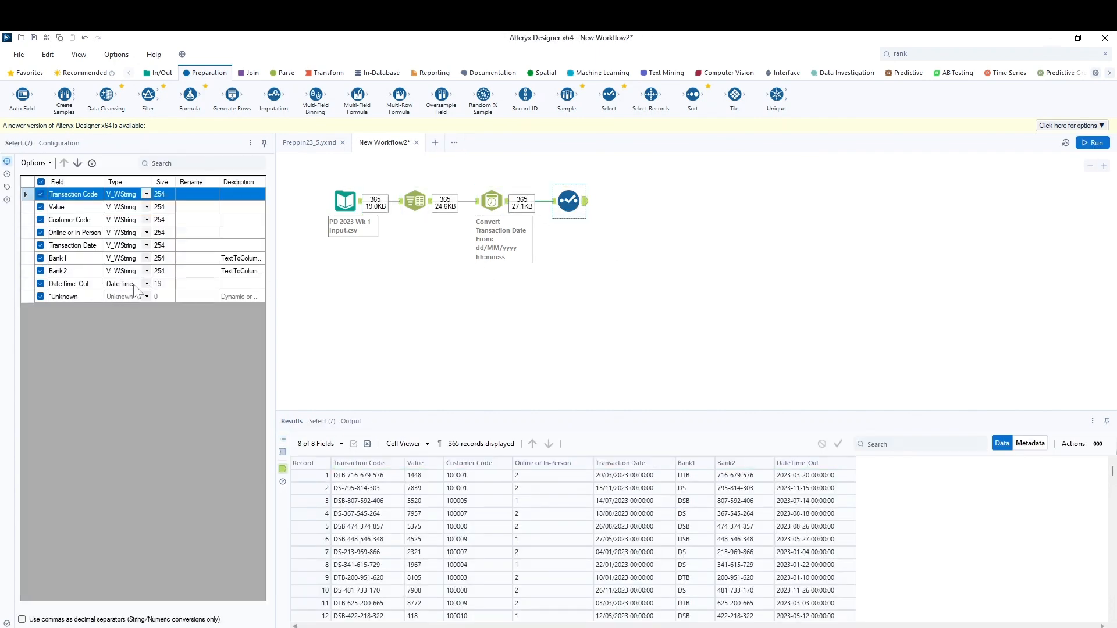
{"action": "right_click", "coordinate": [575, 211]}
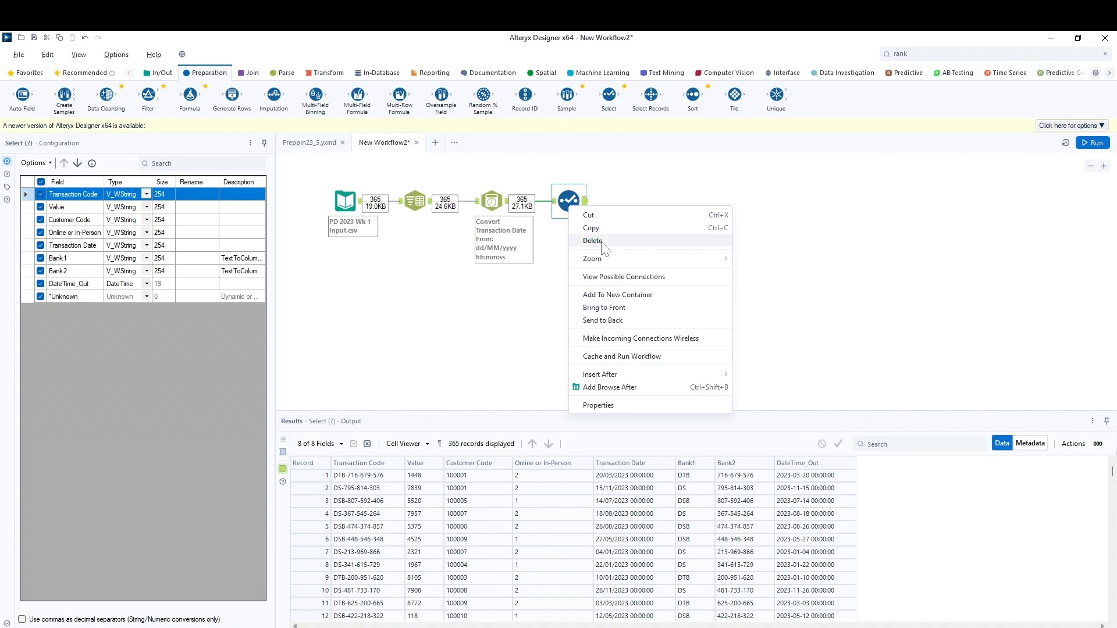
{"action": "left_click", "coordinate": [602, 239]}
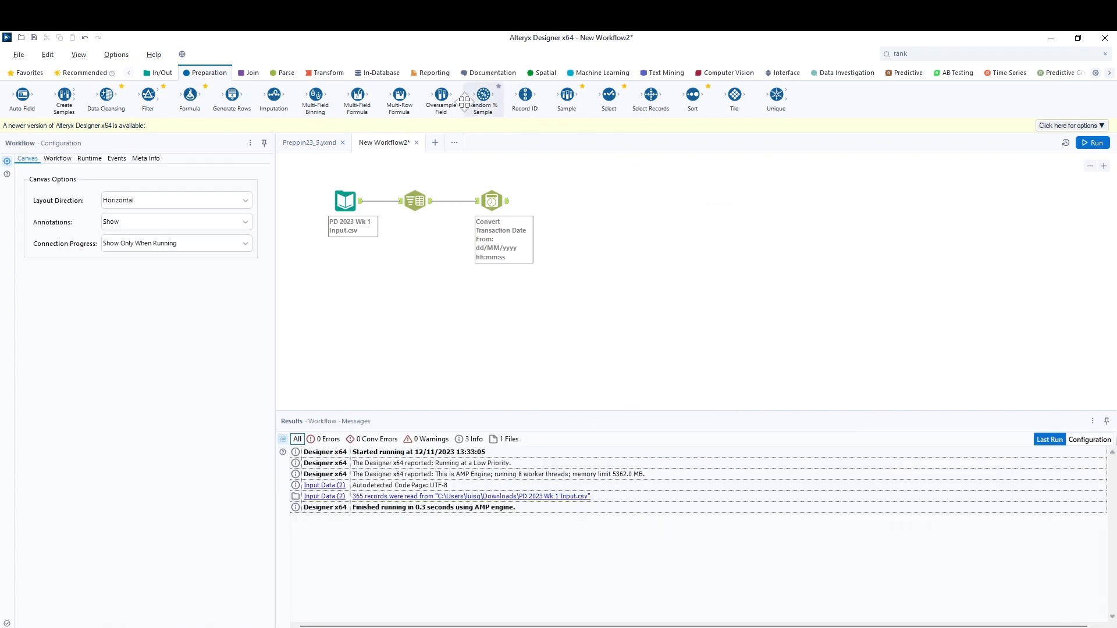
Connect a Formula tool to the DateTime tool and add a new output column named Month
{"action": "left_click", "coordinate": [26, 73]}
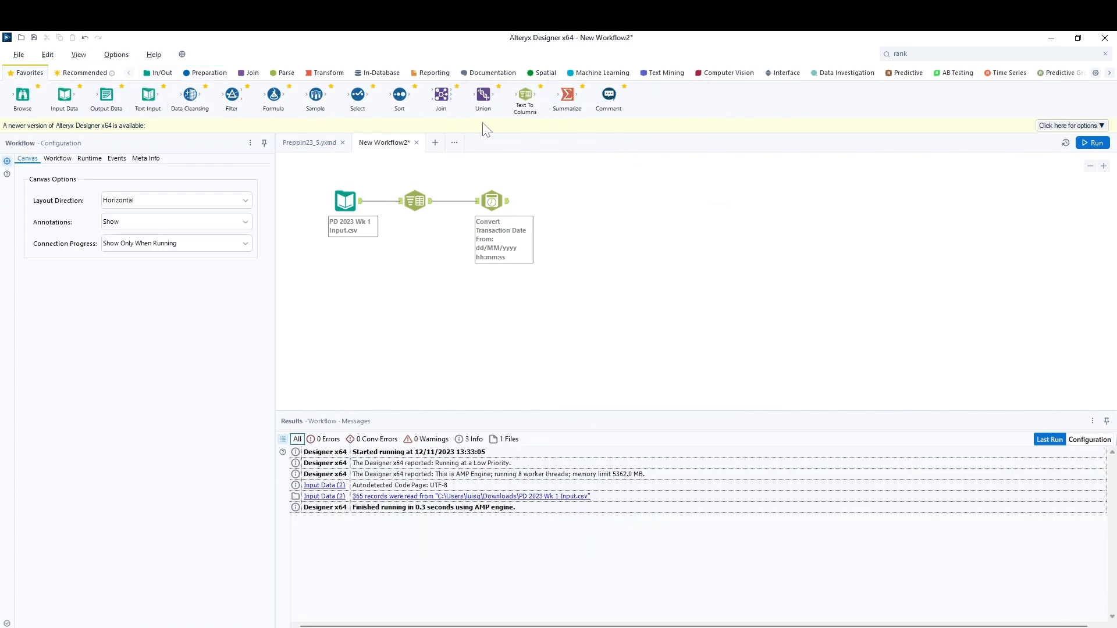
{"action": "left_click_drag", "start_coordinate": [273, 96], "coordinate": [576, 200]}
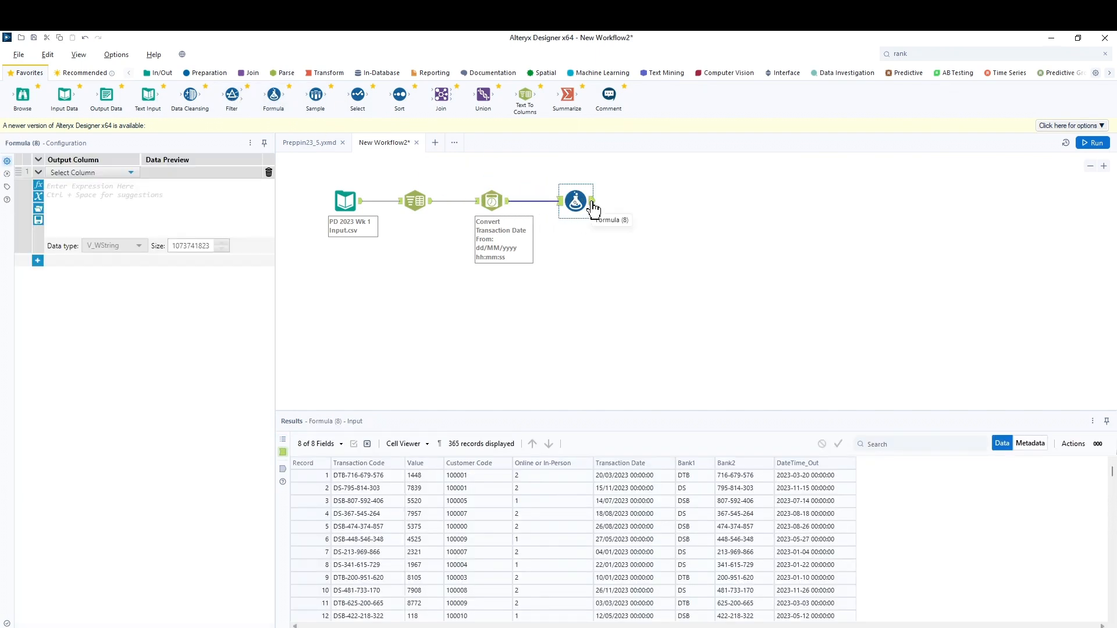
{"action": "left_click", "coordinate": [87, 173]}
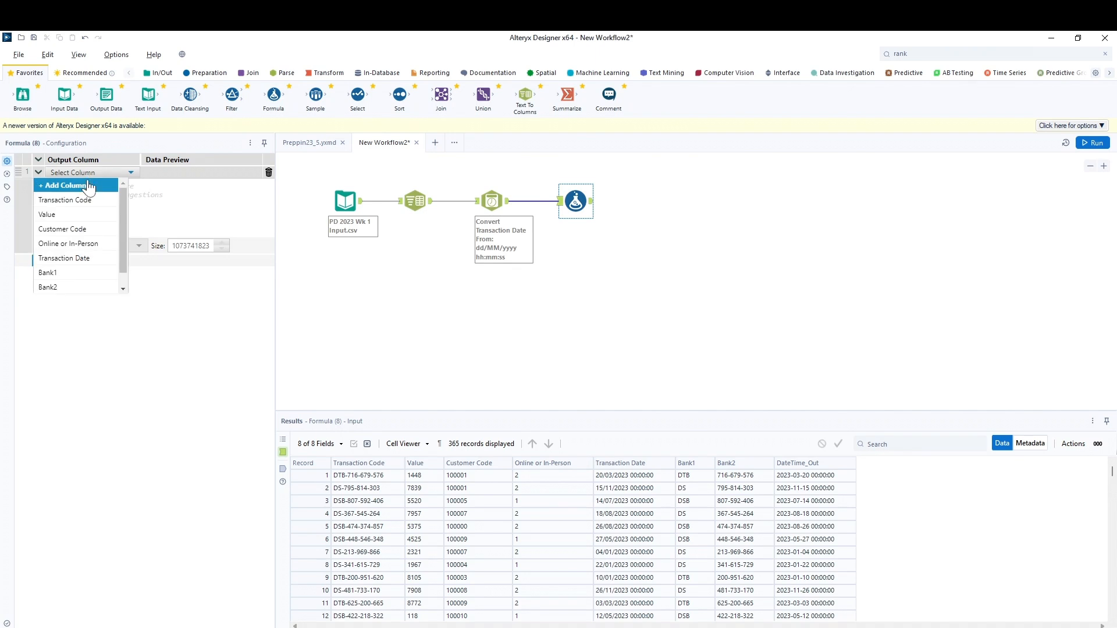
{"action": "left_click", "coordinate": [87, 184]}
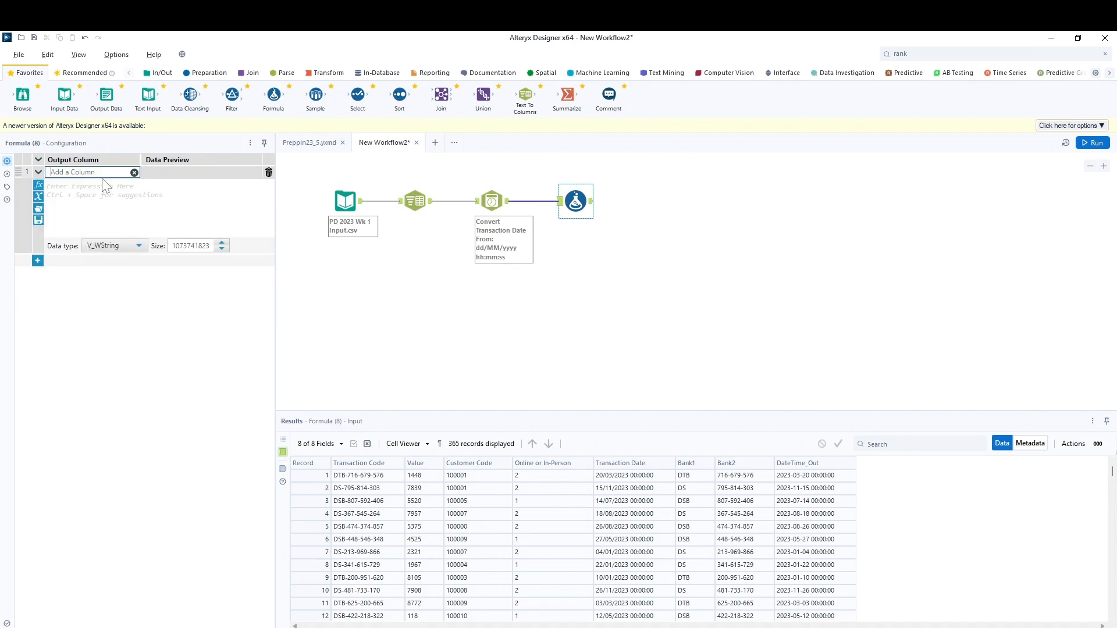
{"action": "type", "text": "Month"}
{"action": "key", "text": "Return"}
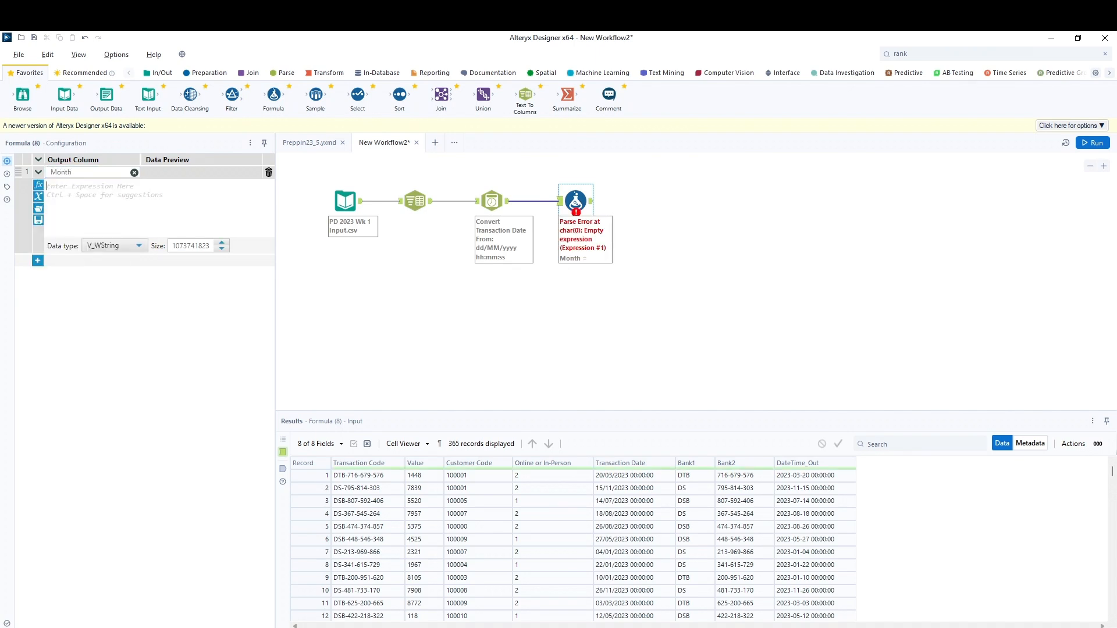
Set the Month expression to DateTimeFormat([DateTime_Out],"%B"), then run the workflow and view the Formula output
{"action": "left_click", "coordinate": [52, 186]}
{"action": "type", "text": "Date"}
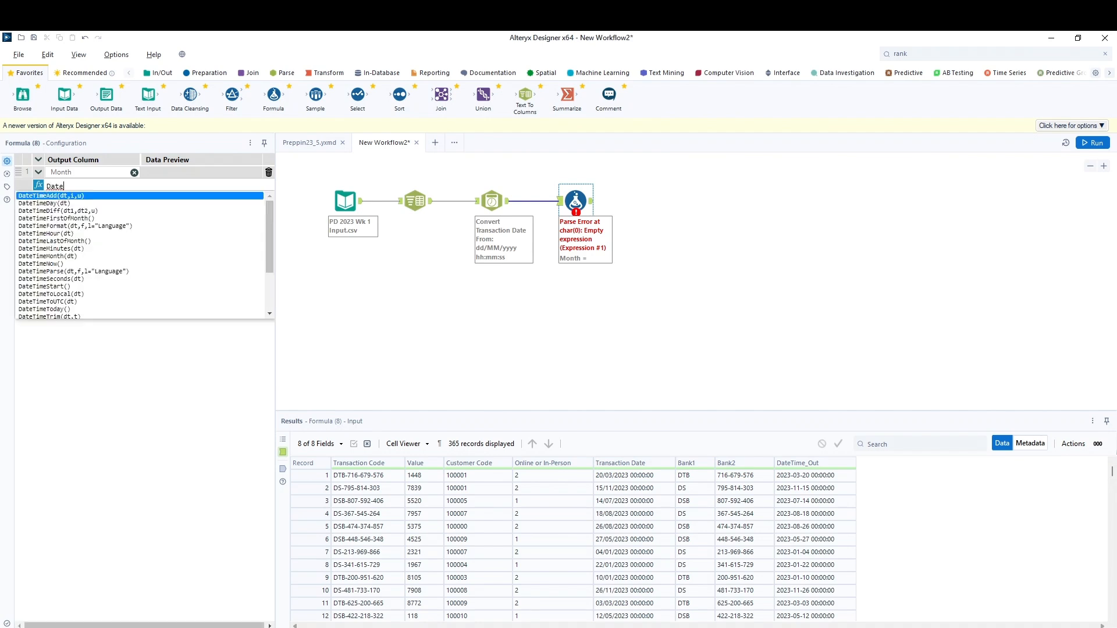
{"action": "type", "text": "TimeFormat(dt,f)"}
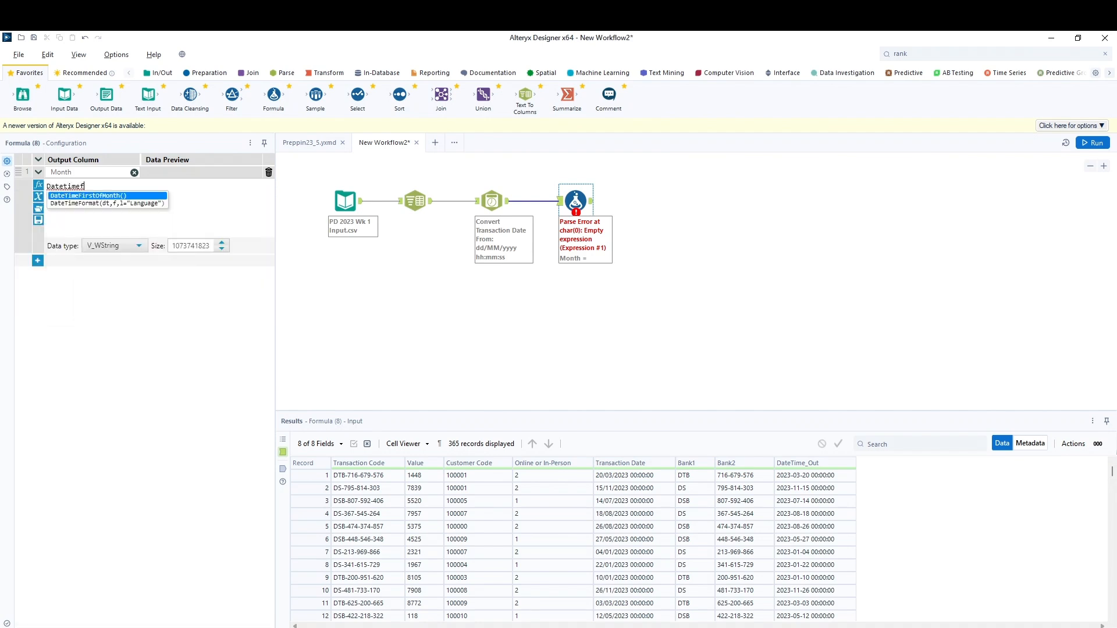
{"action": "key", "text": "Return"}
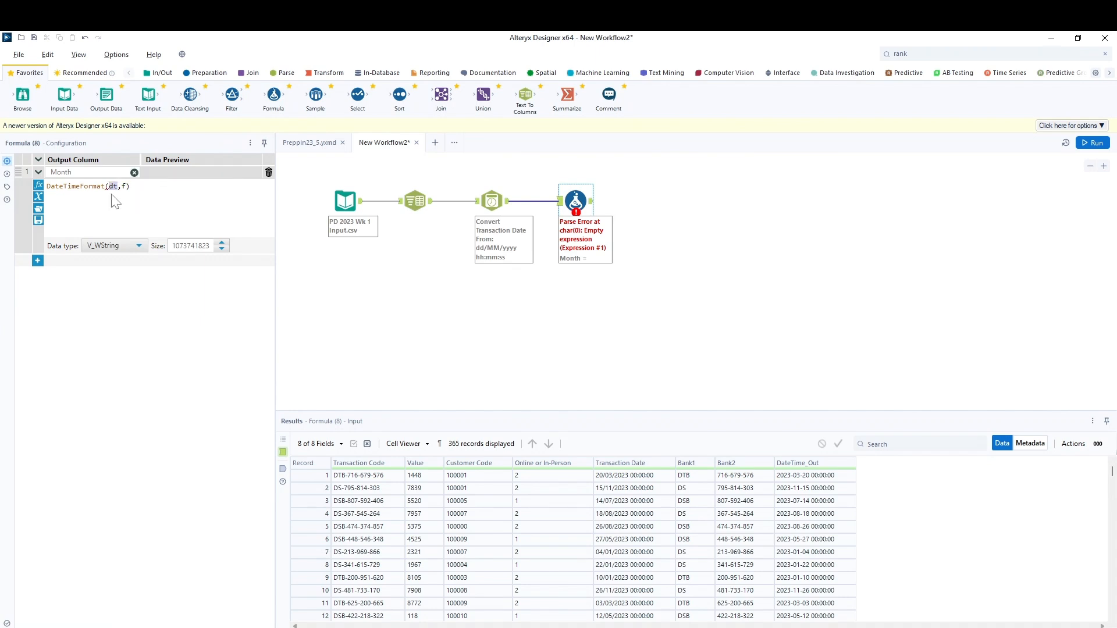
{"action": "type", "text": "datetime"}
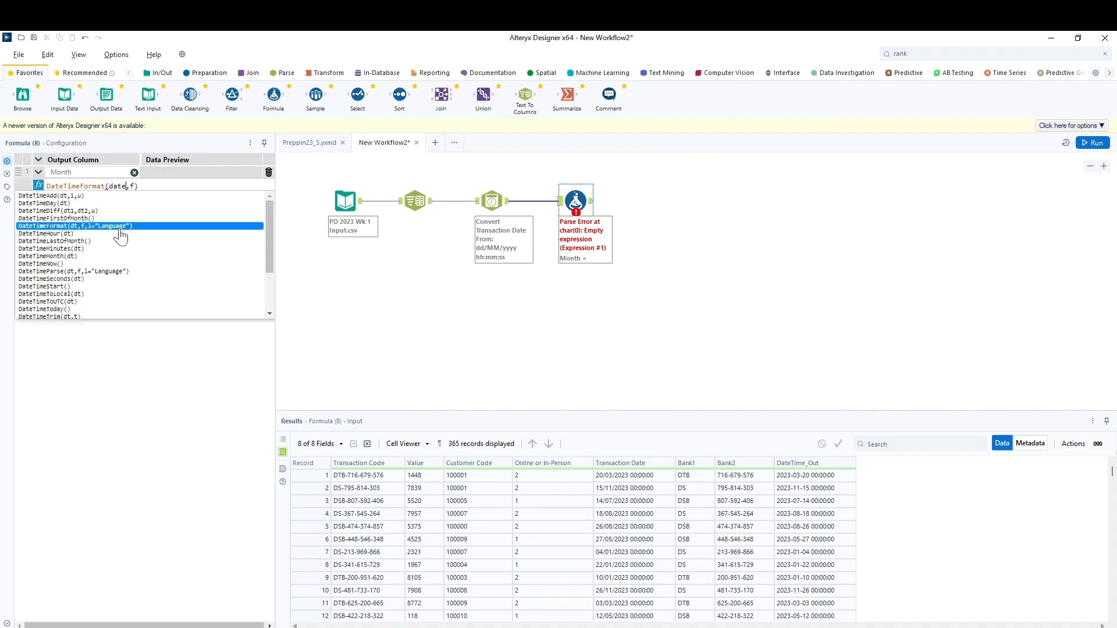
{"action": "type", "text": "_"}
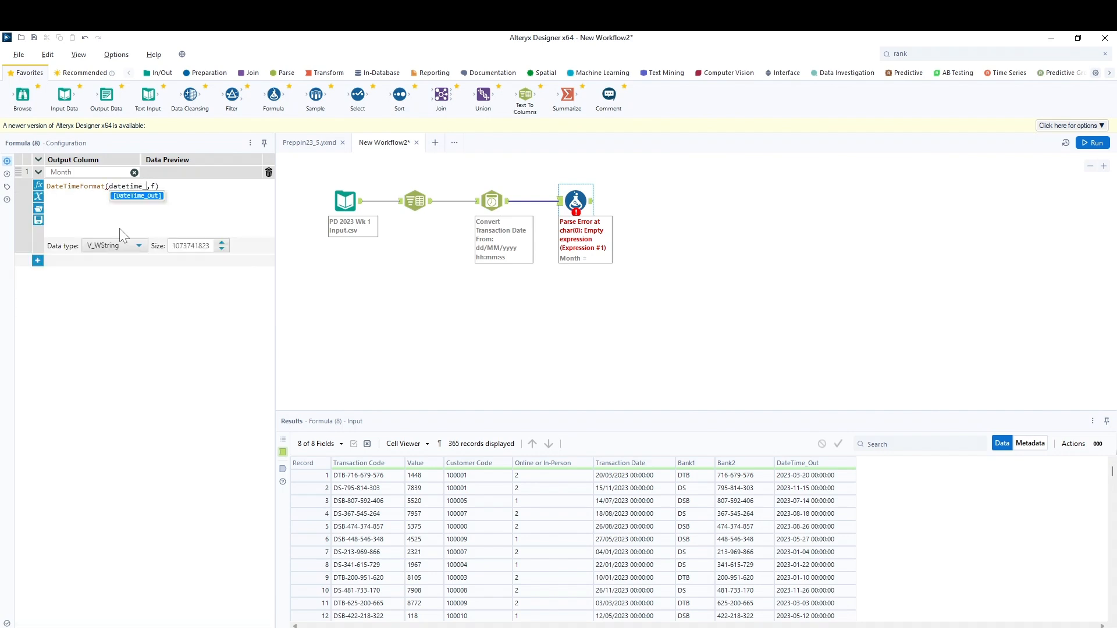
{"action": "type", "text": "out"}
{"action": "key", "text": "Return"}
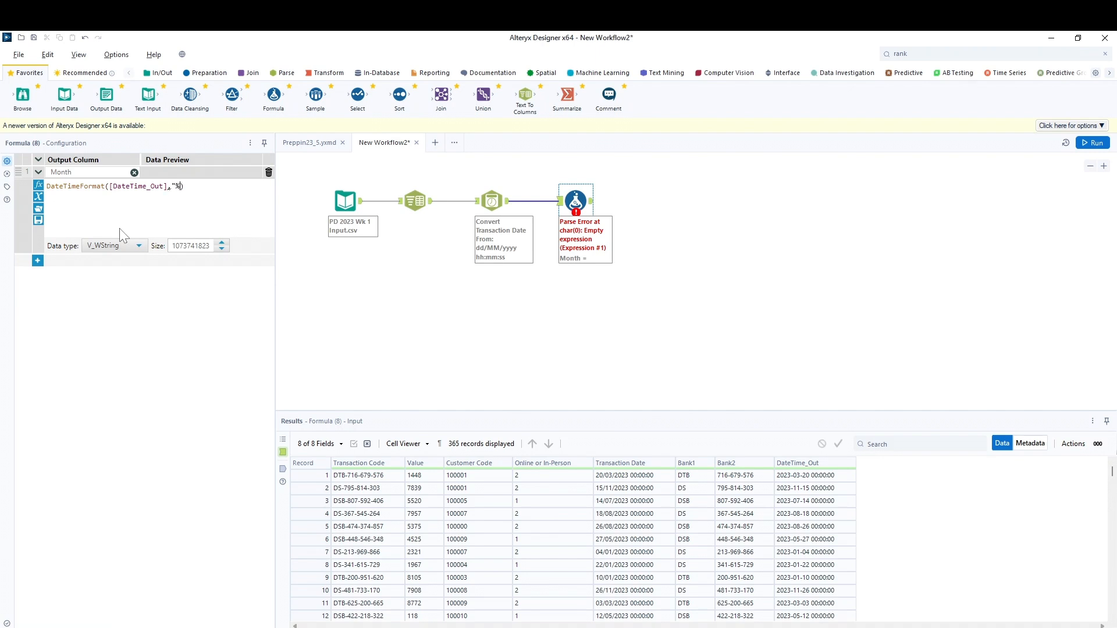
{"action": "type", "text": ",\"%B\""}
{"action": "left_click", "coordinate": [1091, 143]}
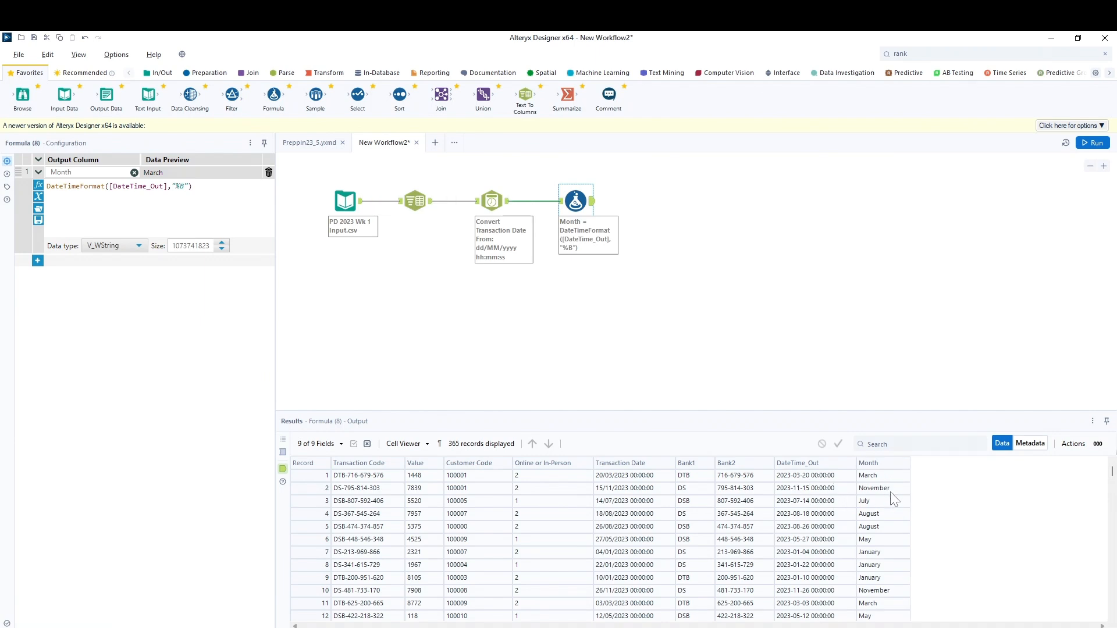
{"action": "left_click", "coordinate": [593, 201]}
Connect a Select tool after the Formula tool and exclude Transaction Code, Customer Code, Online or In-Person, Transaction Date and Bank2
{"action": "left_click_drag", "start_coordinate": [359, 96], "coordinate": [667, 200]}
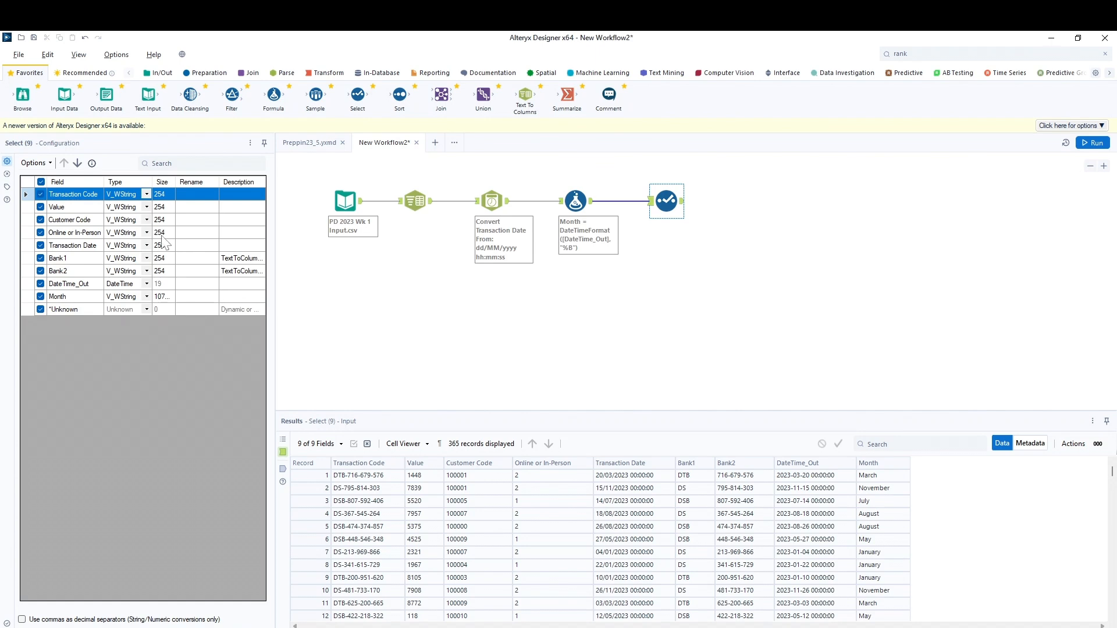
{"action": "left_click", "coordinate": [40, 232]}
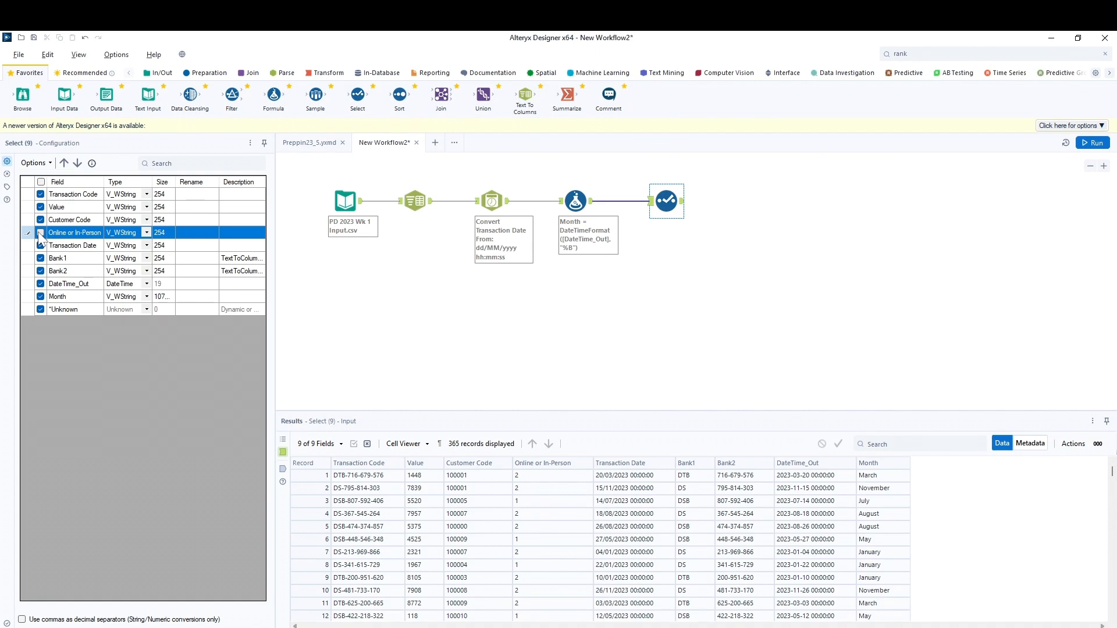
{"action": "left_click", "coordinate": [40, 194]}
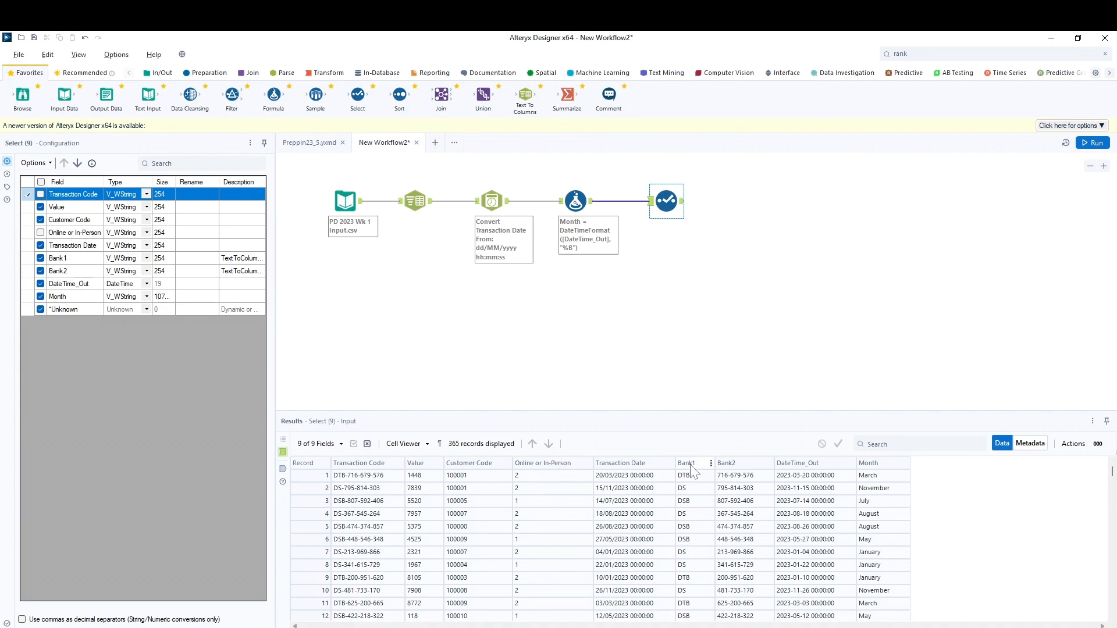
{"action": "left_click", "coordinate": [39, 219]}
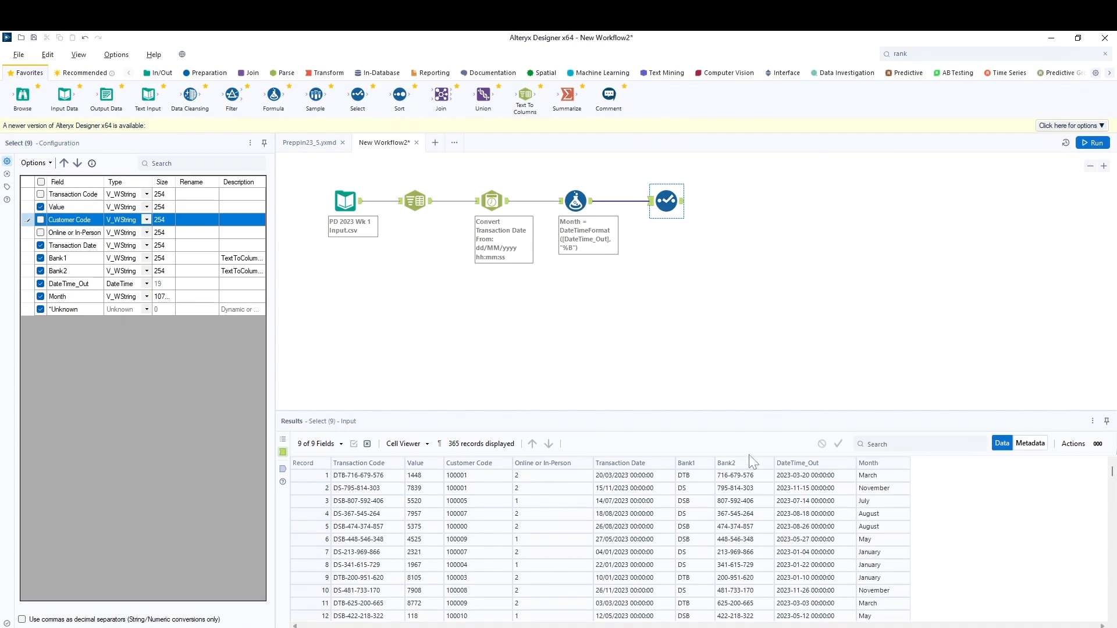
{"action": "left_click", "coordinate": [40, 271]}
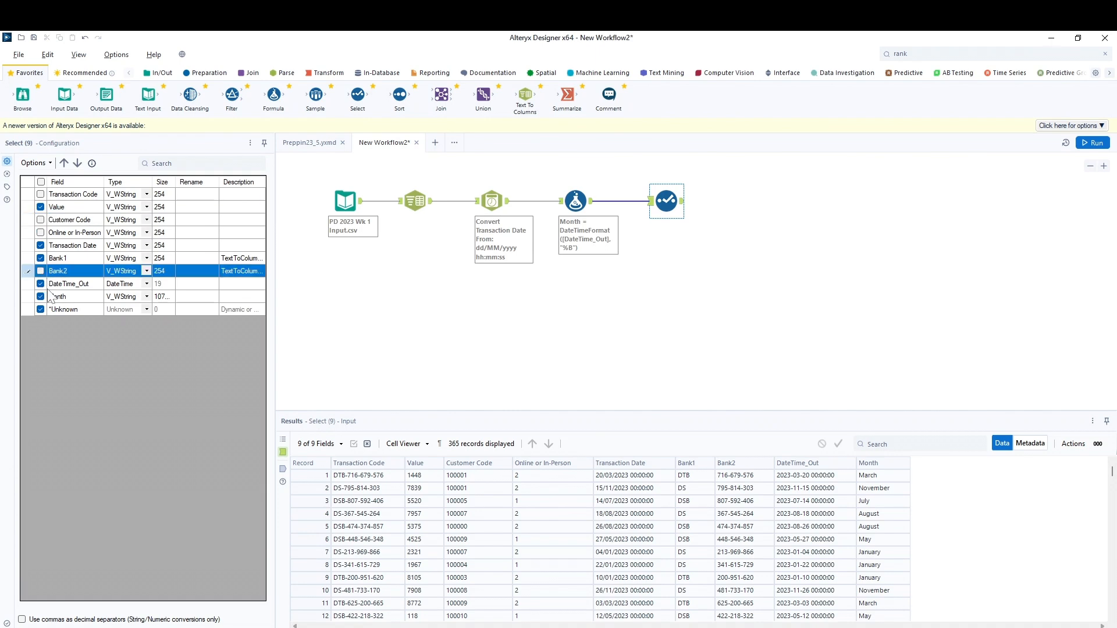
{"action": "left_click", "coordinate": [40, 245]}
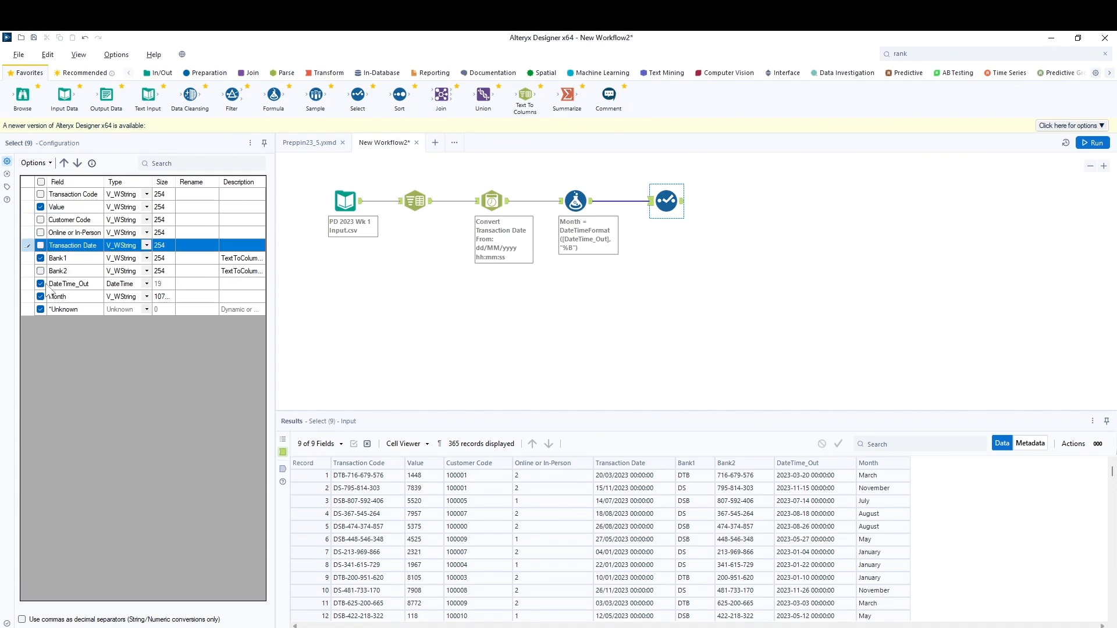
Rename the Bank1 field to Bank and the DateTime_Out field to Transaction Date in the Select tool
{"action": "left_click", "coordinate": [182, 258]}
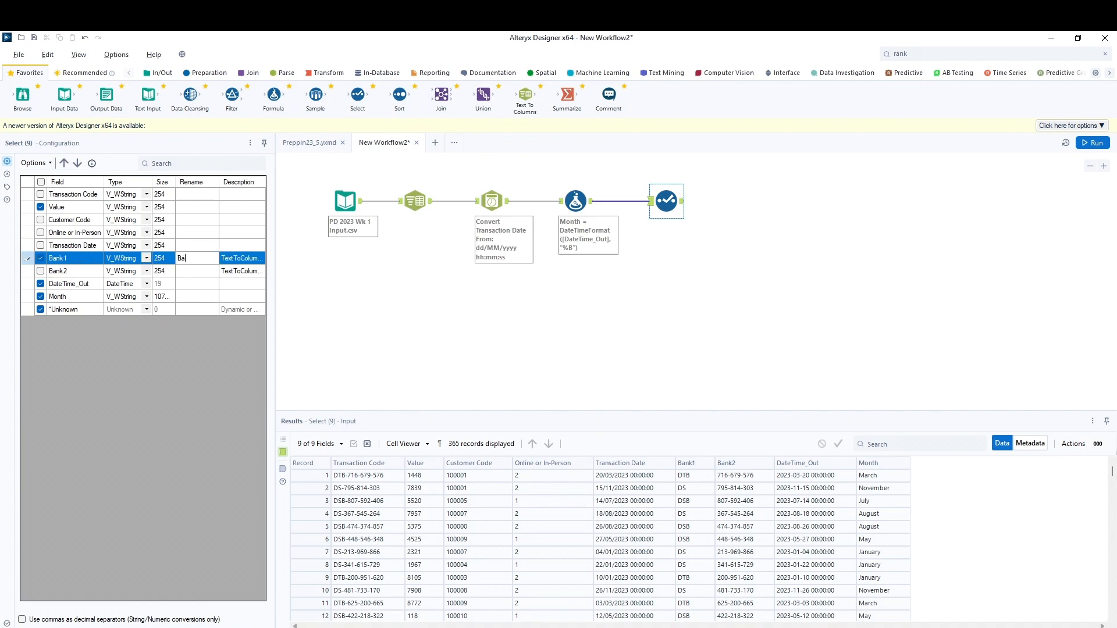
{"action": "left_click", "coordinate": [188, 284]}
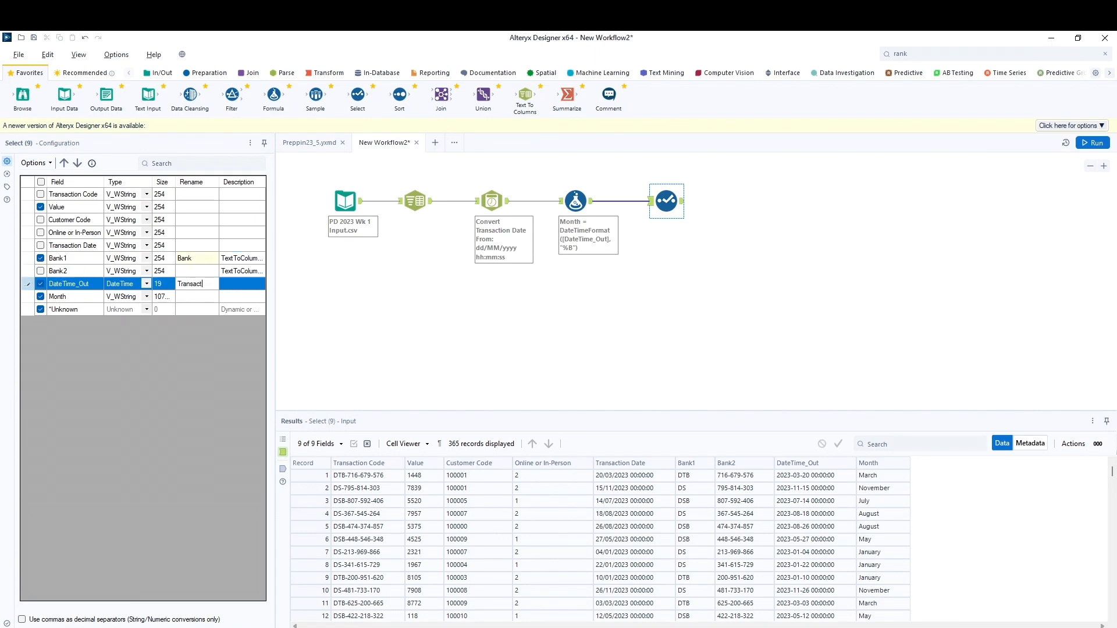
{"action": "type", "text": "Transaction Date"}
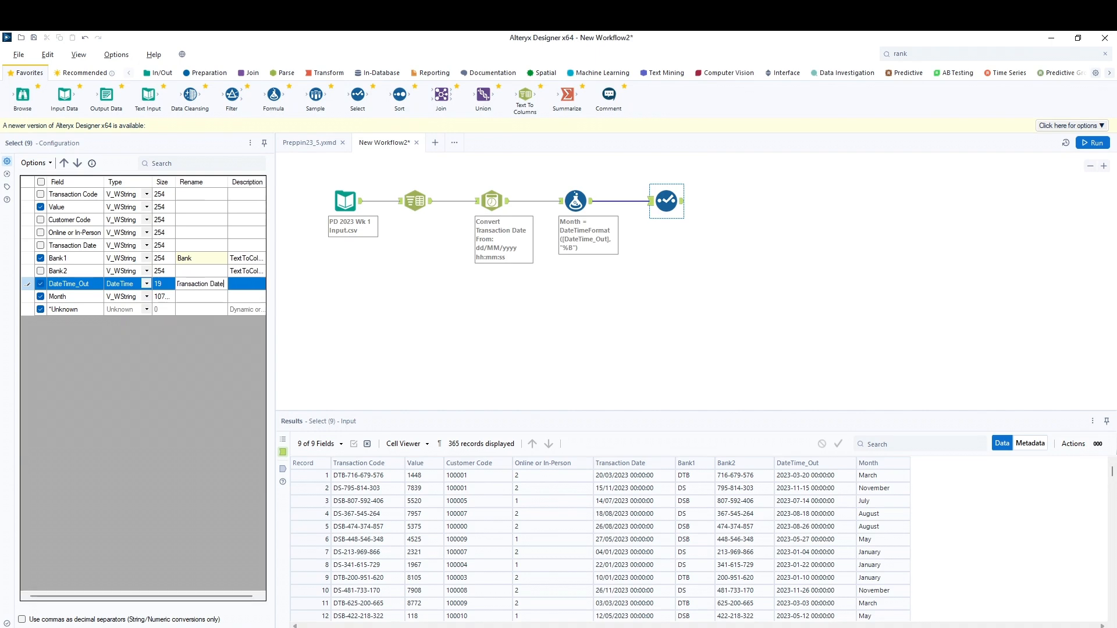
{"action": "left_click", "coordinate": [204, 298]}
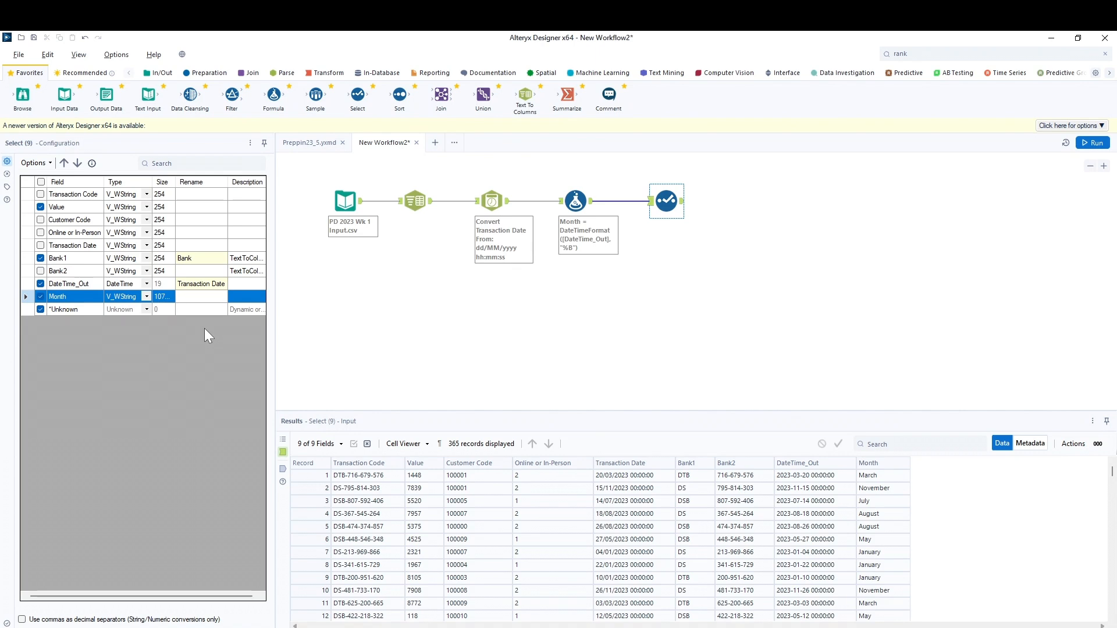
Exclude the DateTime_Out field in the Select tool and clear its new name
{"action": "left_click", "coordinate": [40, 284]}
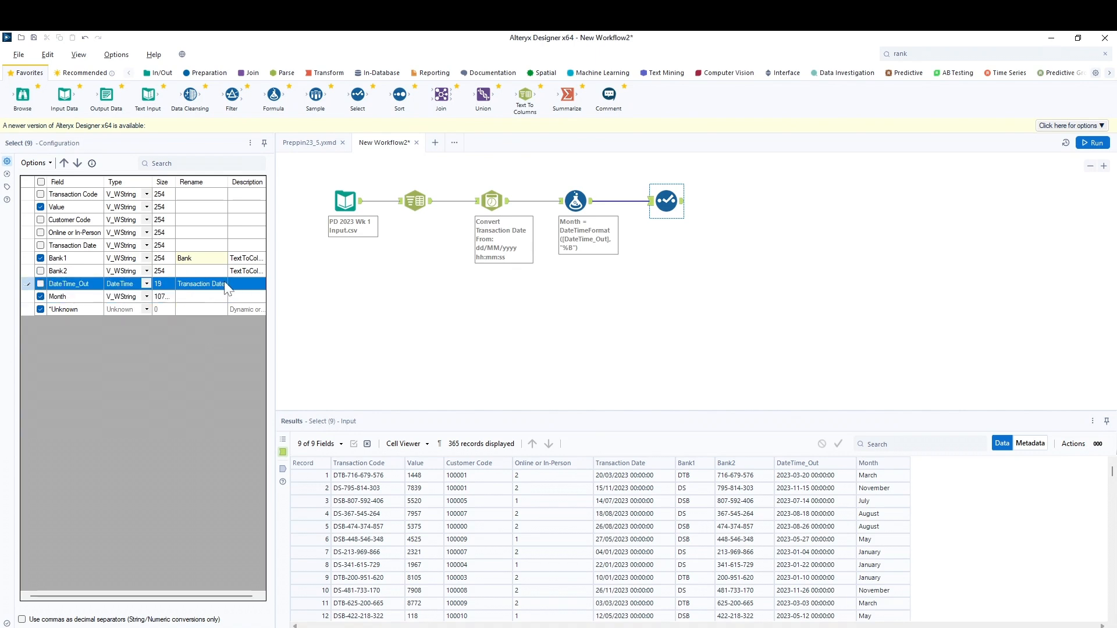
{"action": "left_click", "coordinate": [217, 284]}
{"action": "key", "text": "ctrl+a"}
{"action": "key", "text": "ctrl+c"}
{"action": "left_click", "coordinate": [213, 297]}
{"action": "key", "text": "ctrl+v"}
{"action": "left_click", "coordinate": [215, 285]}
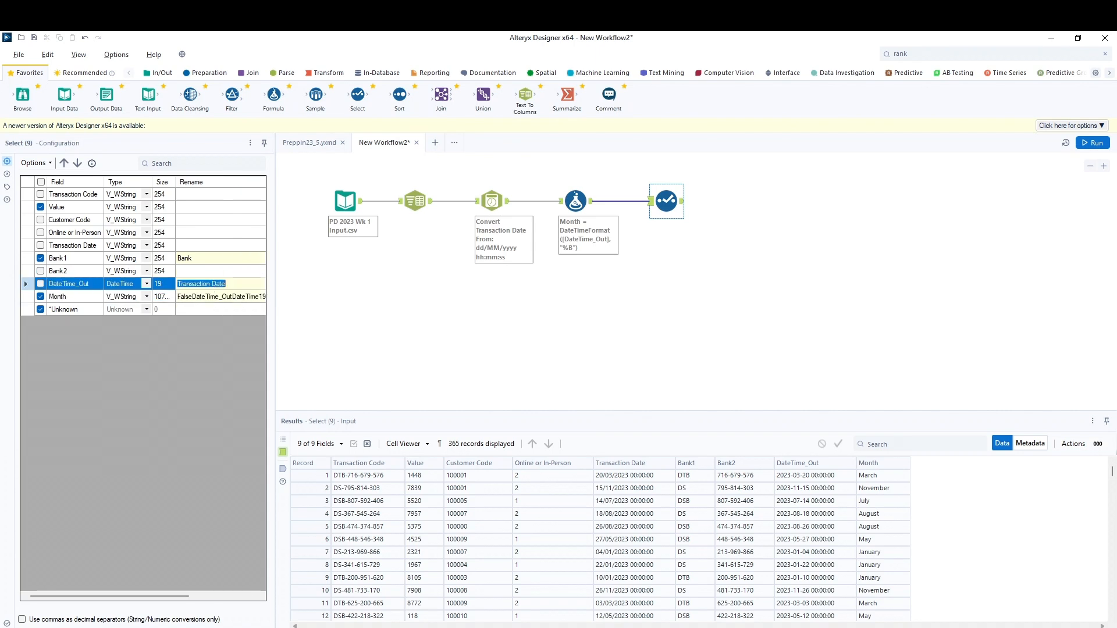
{"action": "key", "text": "Delete"}
Rename the Month field to Transaction Date in the Select tool and run the workflow
{"action": "left_click", "coordinate": [225, 302]}
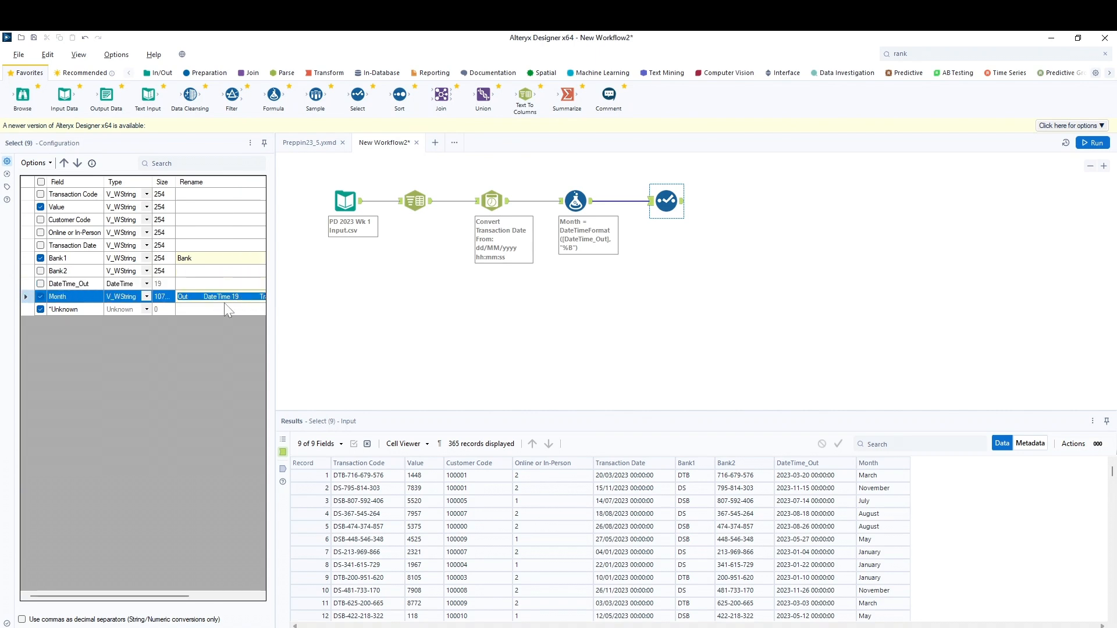
{"action": "left_click", "coordinate": [225, 302]}
{"action": "type", "text": "Date"}
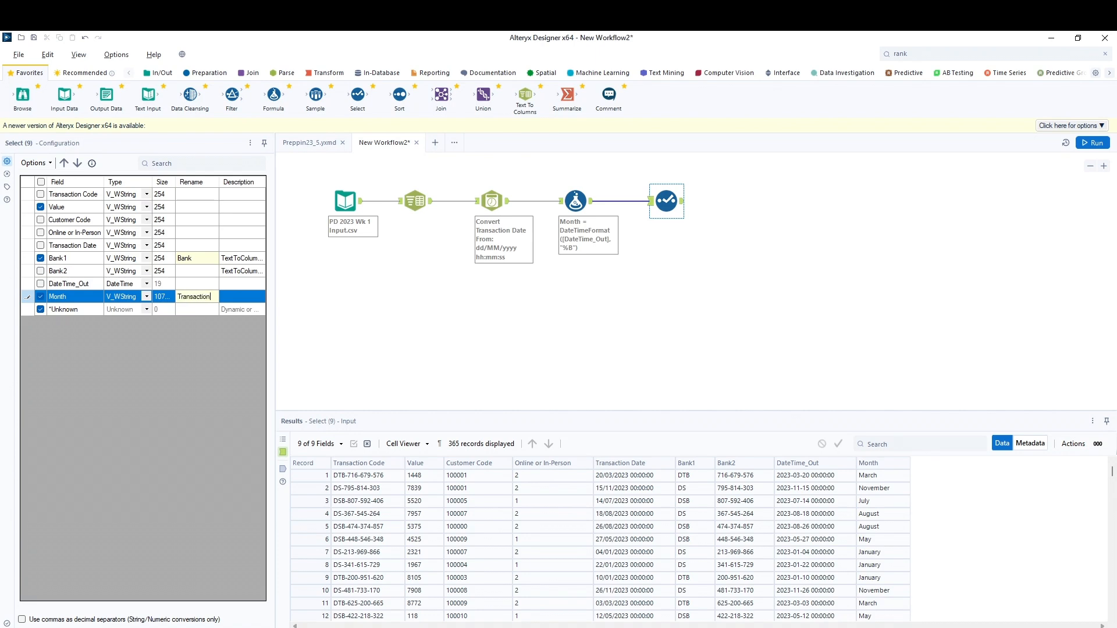
{"action": "type", "text": " Date"}
{"action": "key", "text": "Return"}
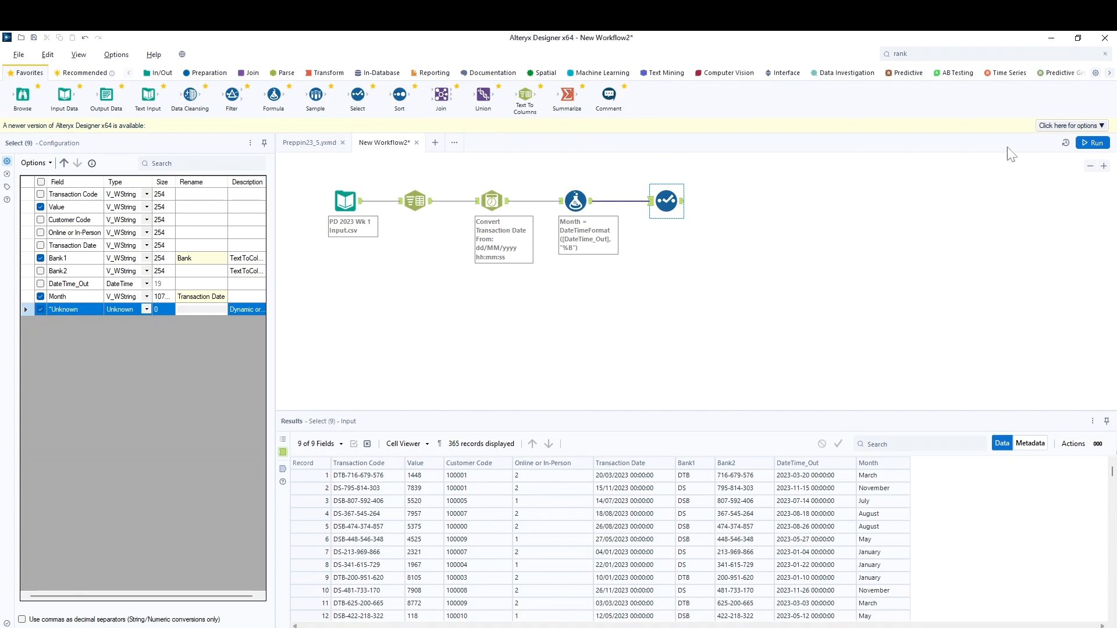
{"action": "left_click", "coordinate": [1092, 142]}
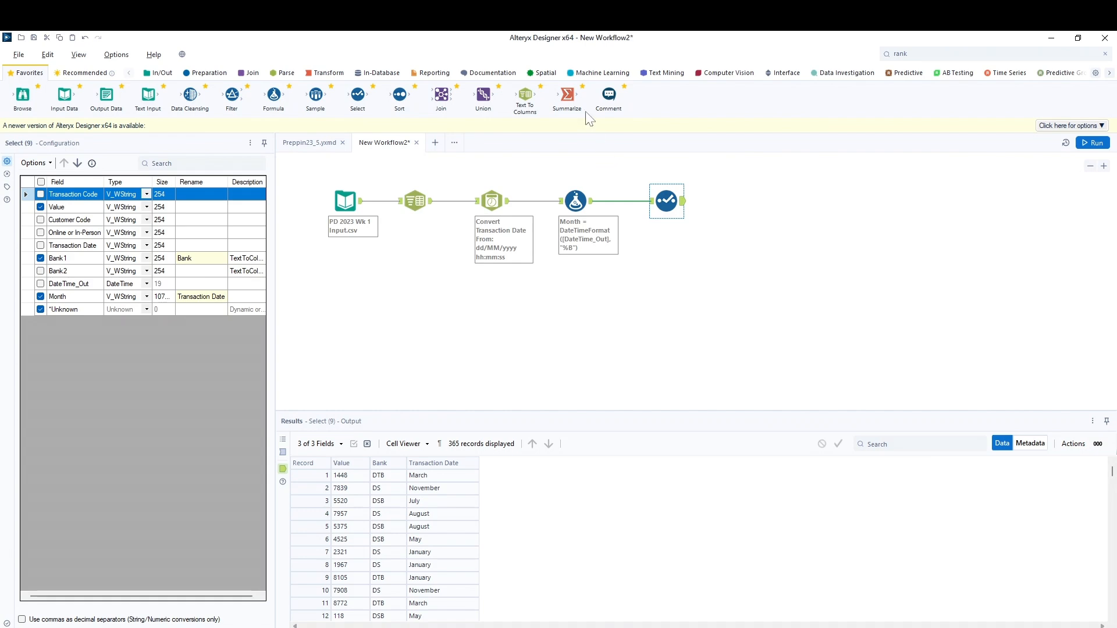
Connect a Summarize tool after the Select tool
{"action": "left_click_drag", "start_coordinate": [569, 100], "coordinate": [567, 96]}
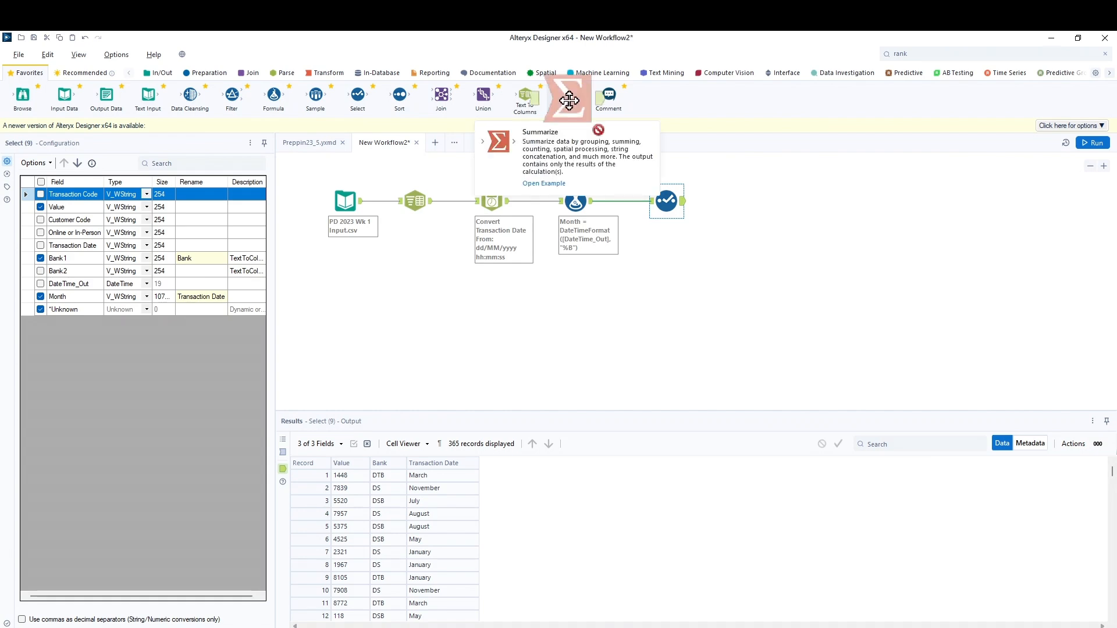
{"action": "left_click", "coordinate": [330, 74]}
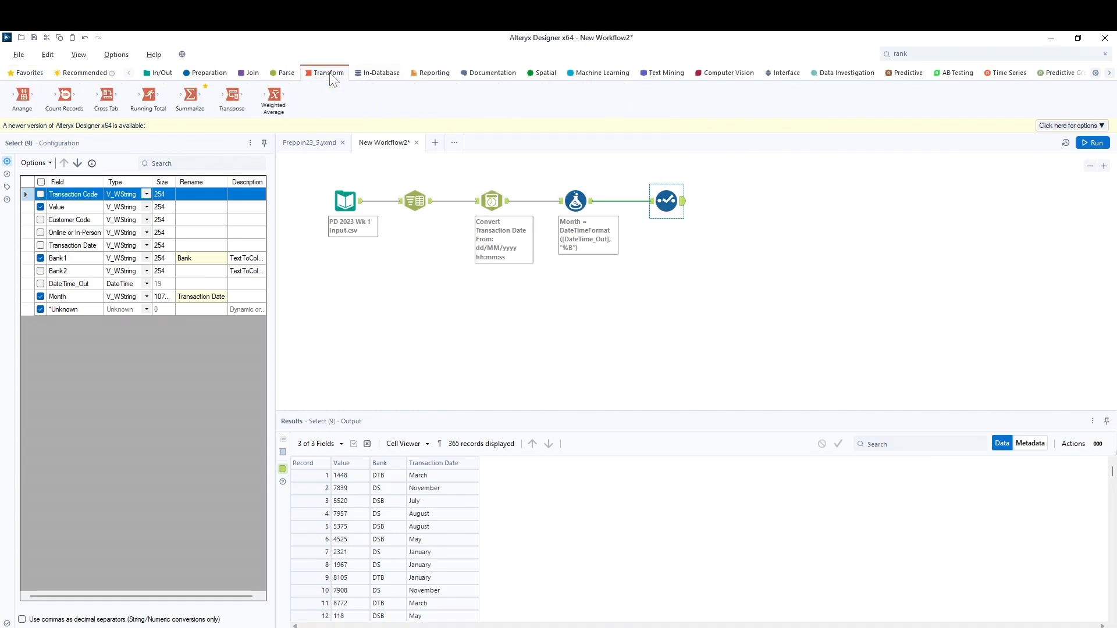
{"action": "left_click_drag", "start_coordinate": [190, 96], "coordinate": [729, 201]}
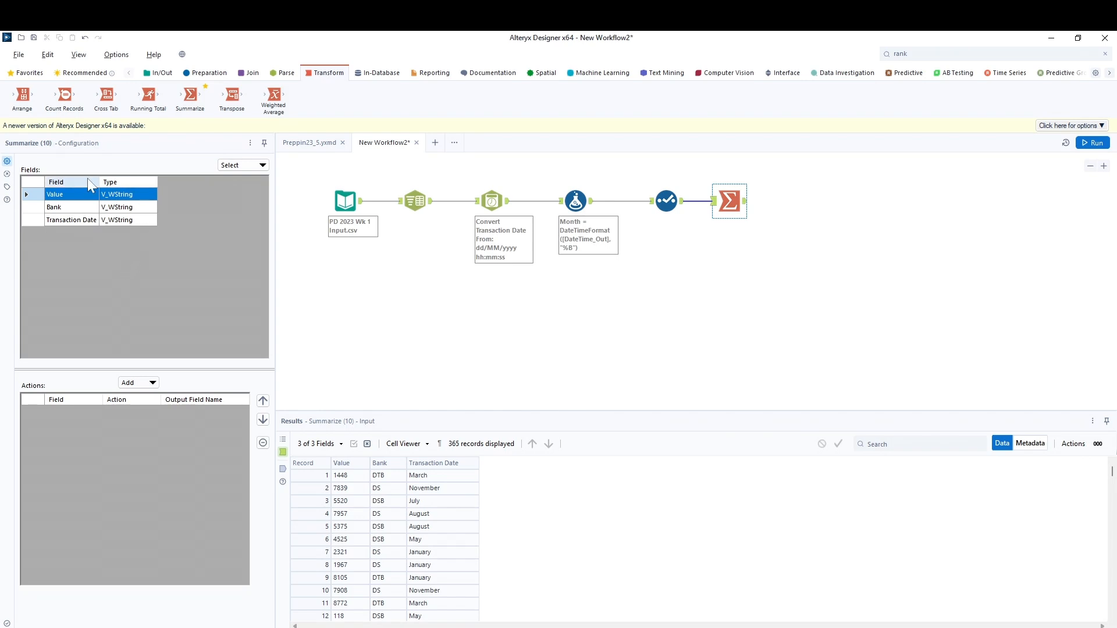
Group the Summarize output by Bank and Transaction Date
{"action": "left_click", "coordinate": [36, 209]}
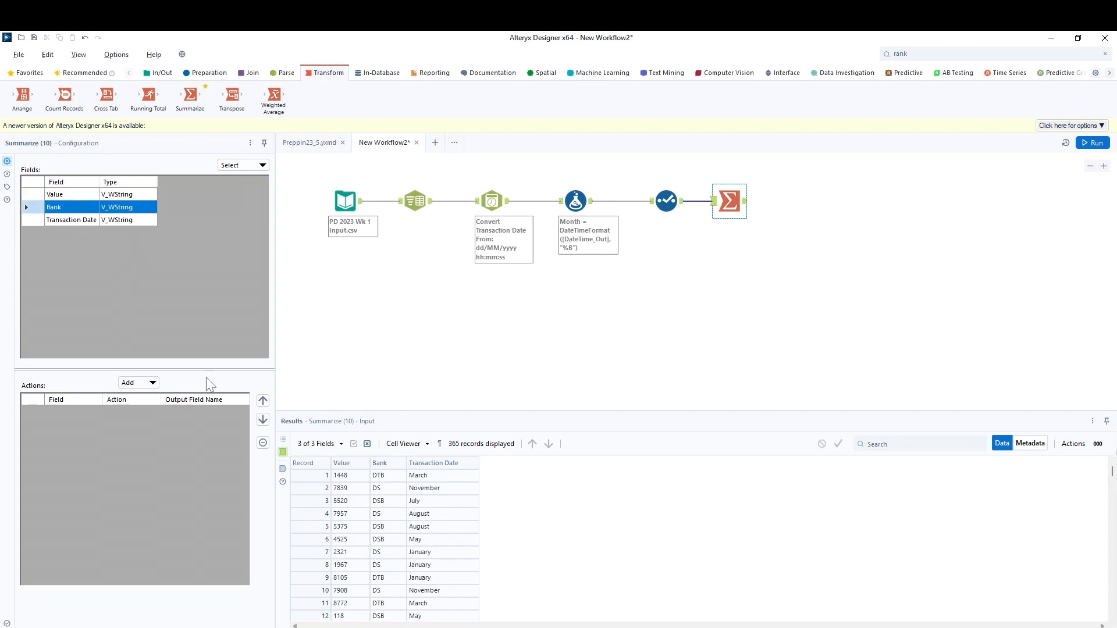
{"action": "left_click", "coordinate": [147, 382]}
{"action": "left_click", "coordinate": [149, 395]}
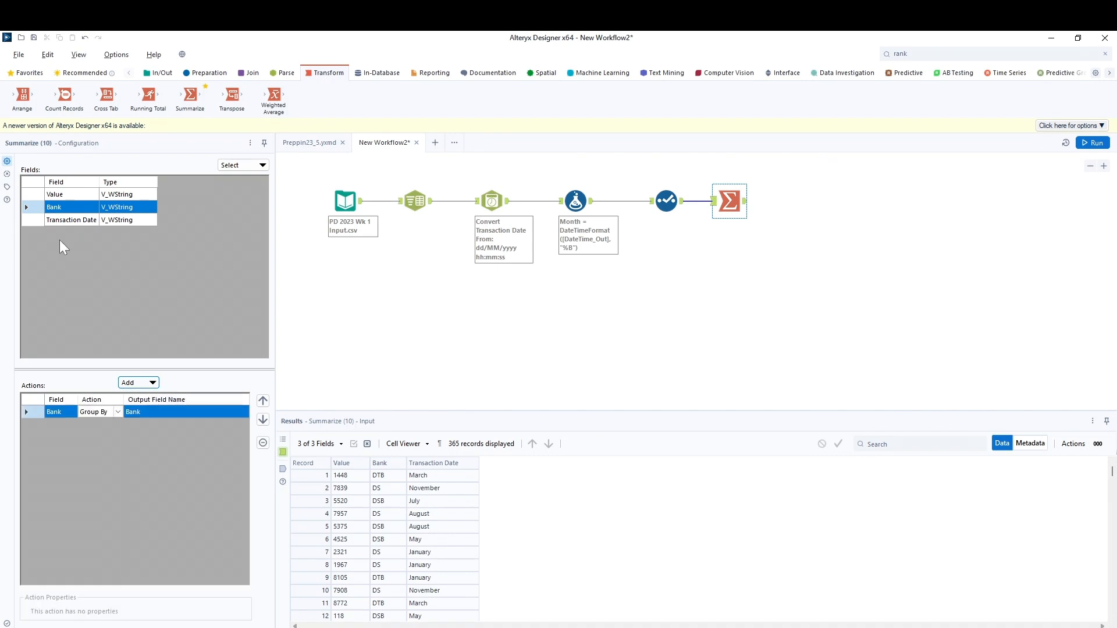
{"action": "left_click", "coordinate": [35, 221]}
{"action": "left_click", "coordinate": [146, 383]}
{"action": "left_click", "coordinate": [156, 398]}
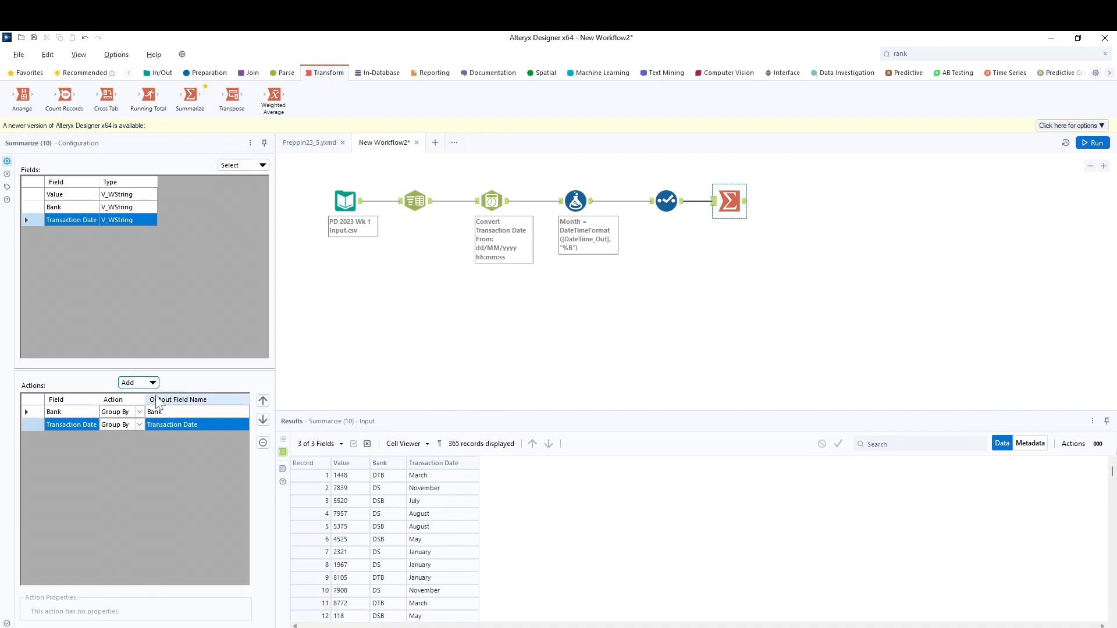
{"action": "left_click", "coordinate": [62, 194]}
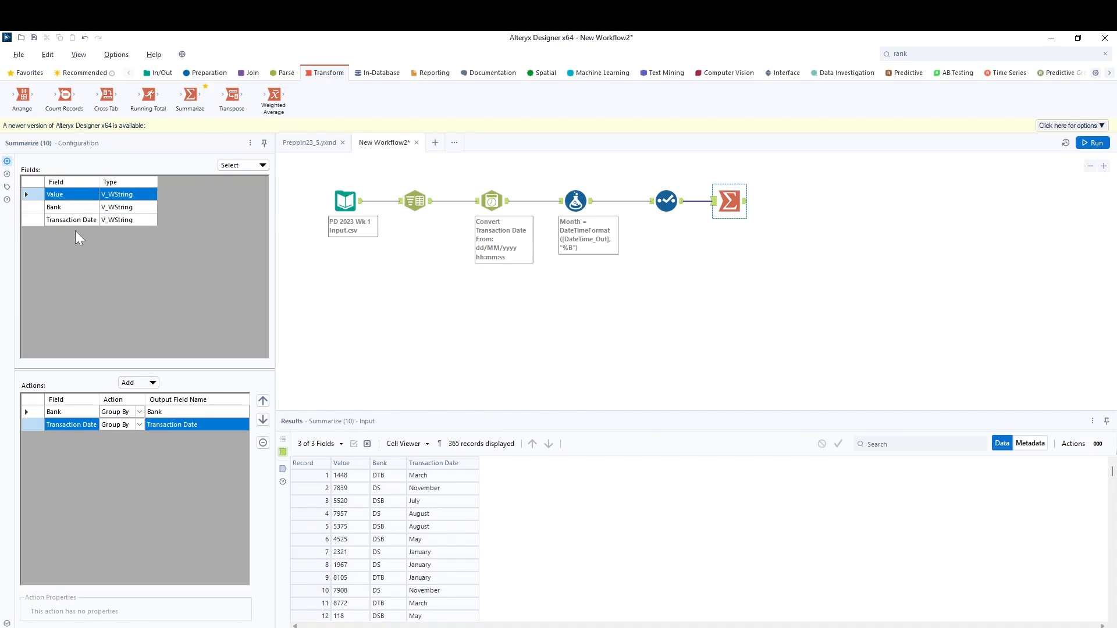
{"action": "left_click", "coordinate": [152, 384]}
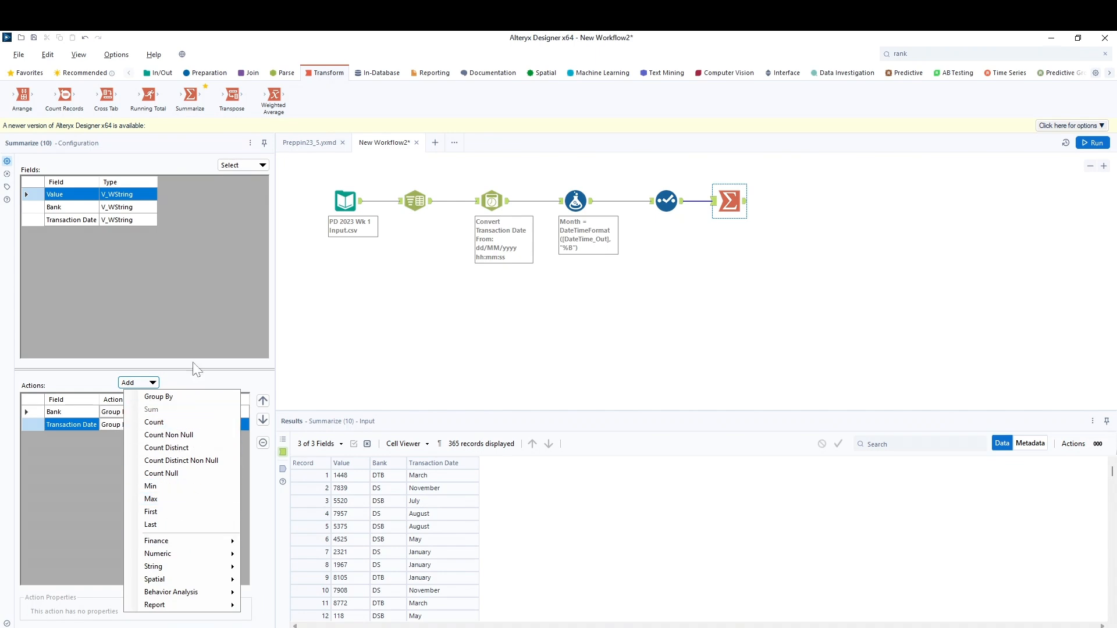
{"action": "left_click", "coordinate": [155, 194]}
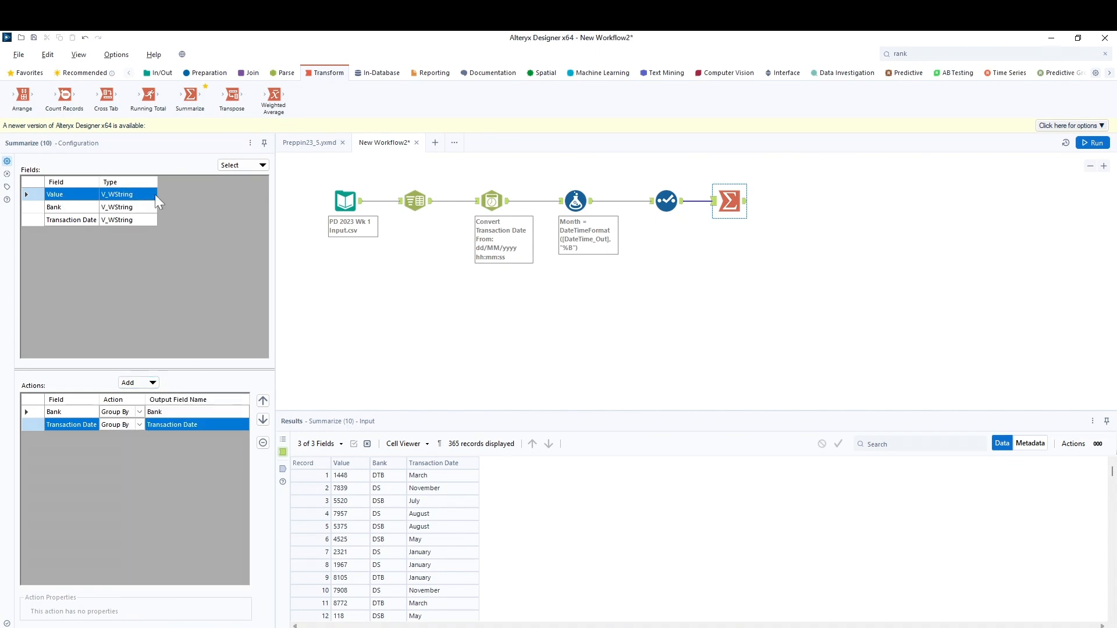
Change the Value field's type to Double in the Select tool and rerun the workflow
{"action": "left_click", "coordinate": [669, 202]}
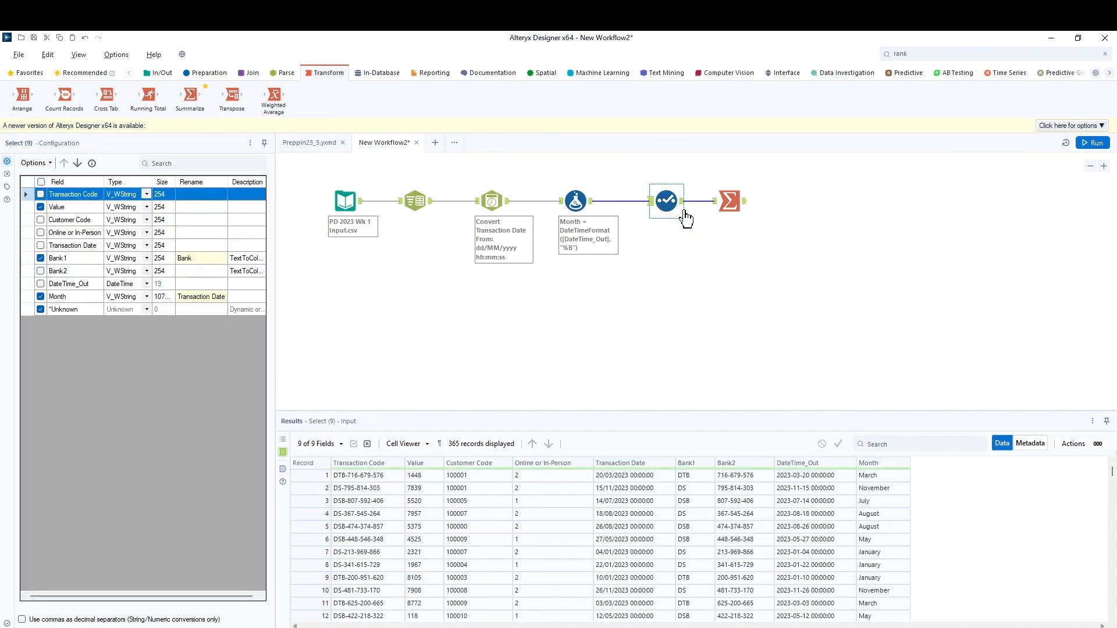
{"action": "left_click", "coordinate": [147, 209]}
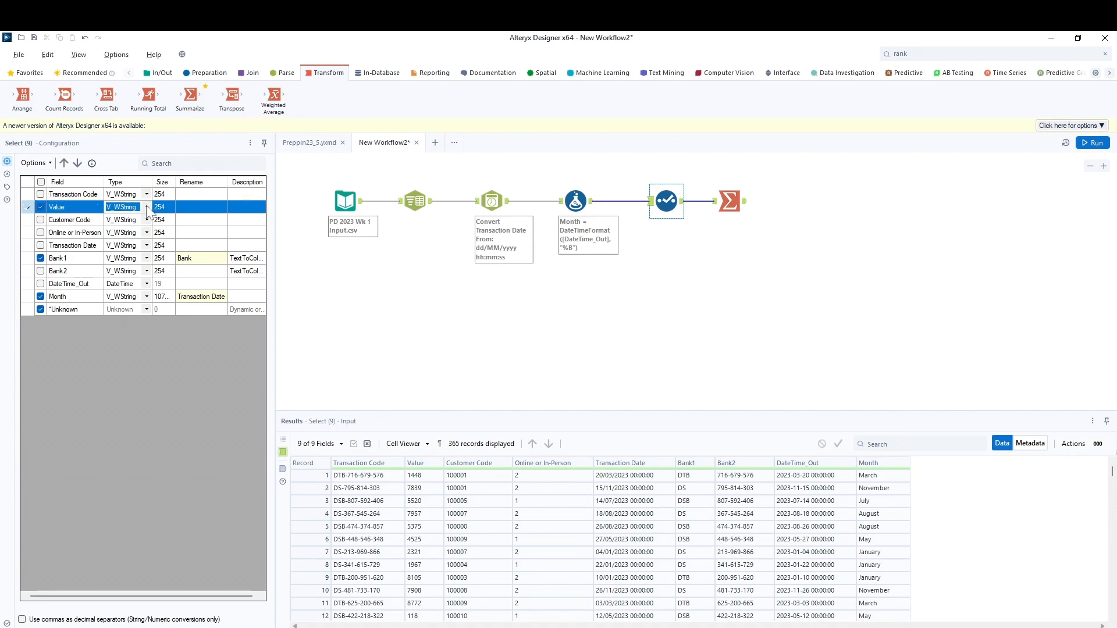
{"action": "left_click", "coordinate": [147, 209]}
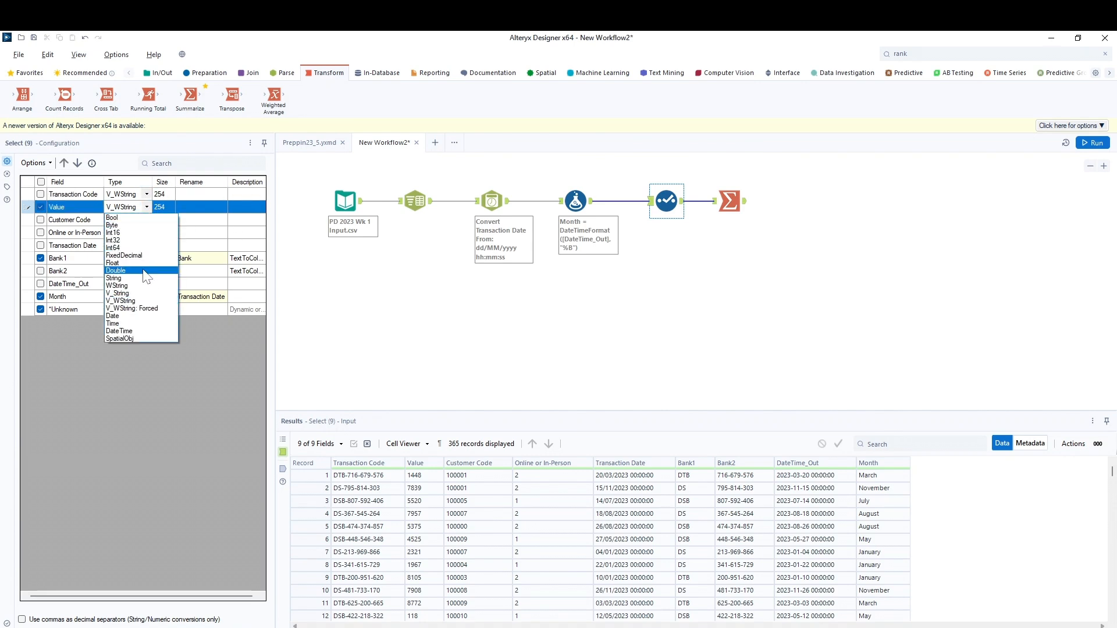
{"action": "left_click", "coordinate": [145, 271]}
{"action": "left_click", "coordinate": [772, 243]}
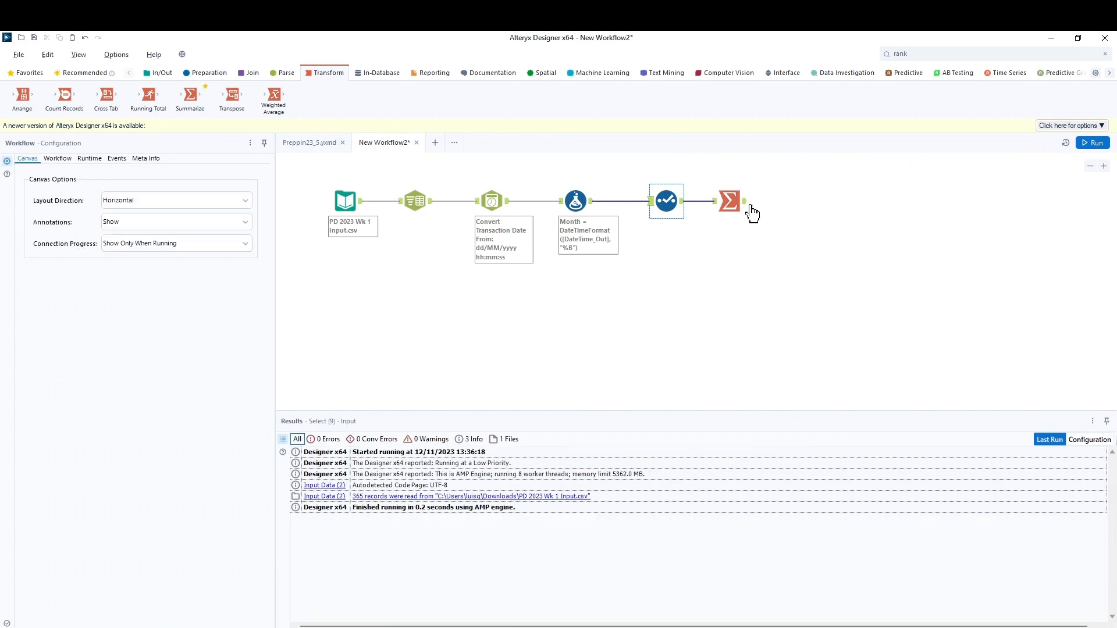
{"action": "key", "text": "ctrl+r"}
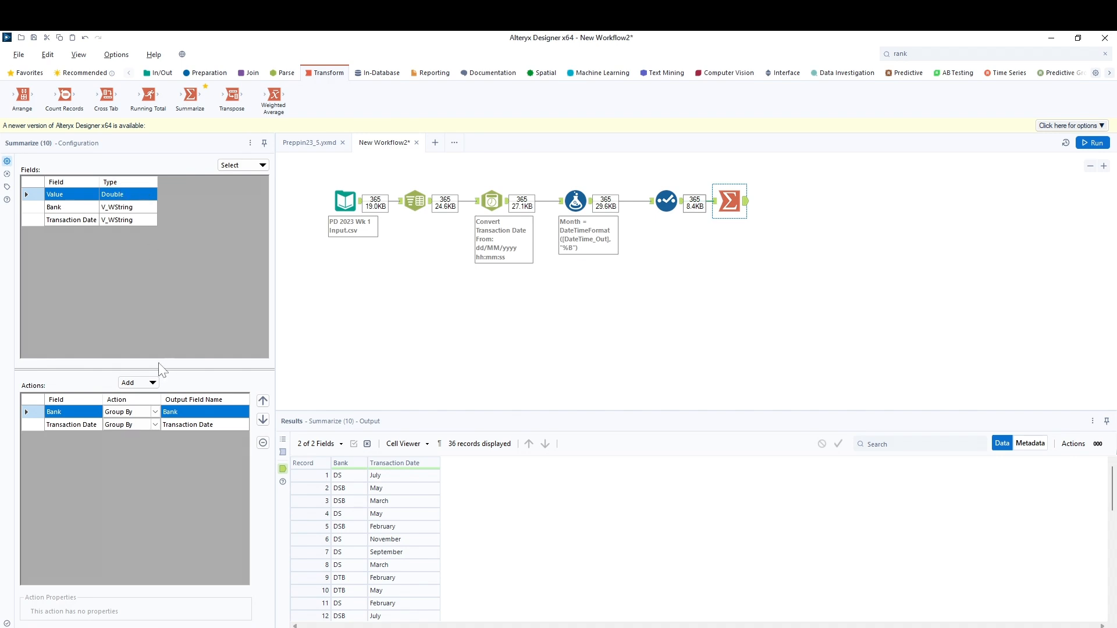
Add a Sum action for the Value field in the Summarize tool and run the workflow
{"action": "left_click", "coordinate": [149, 383]}
{"action": "left_click", "coordinate": [140, 407]}
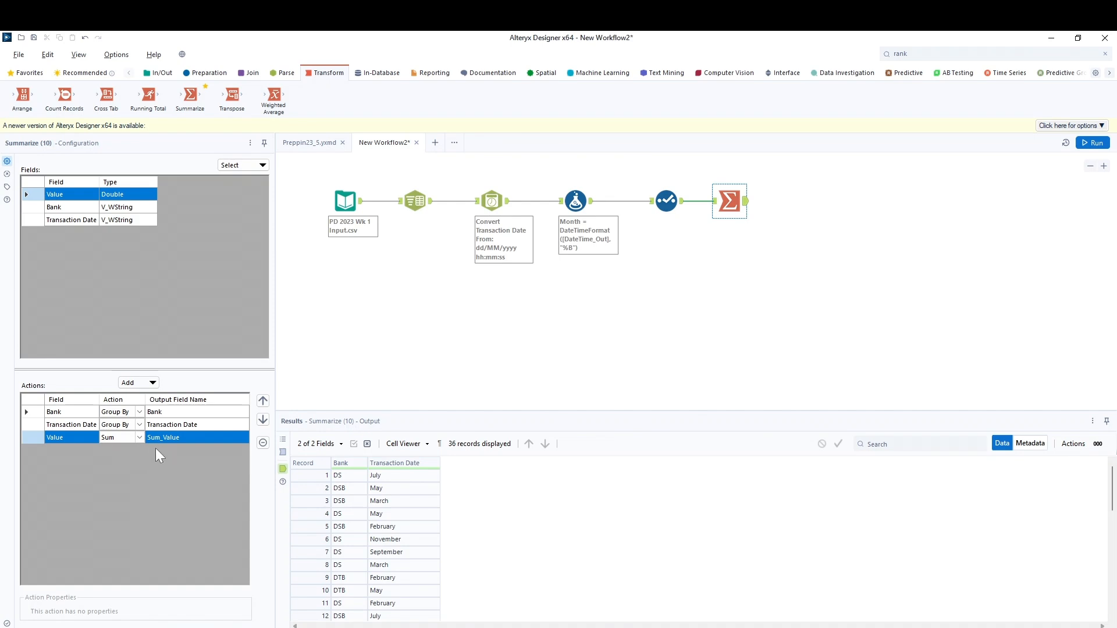
{"action": "left_click", "coordinate": [1092, 143]}
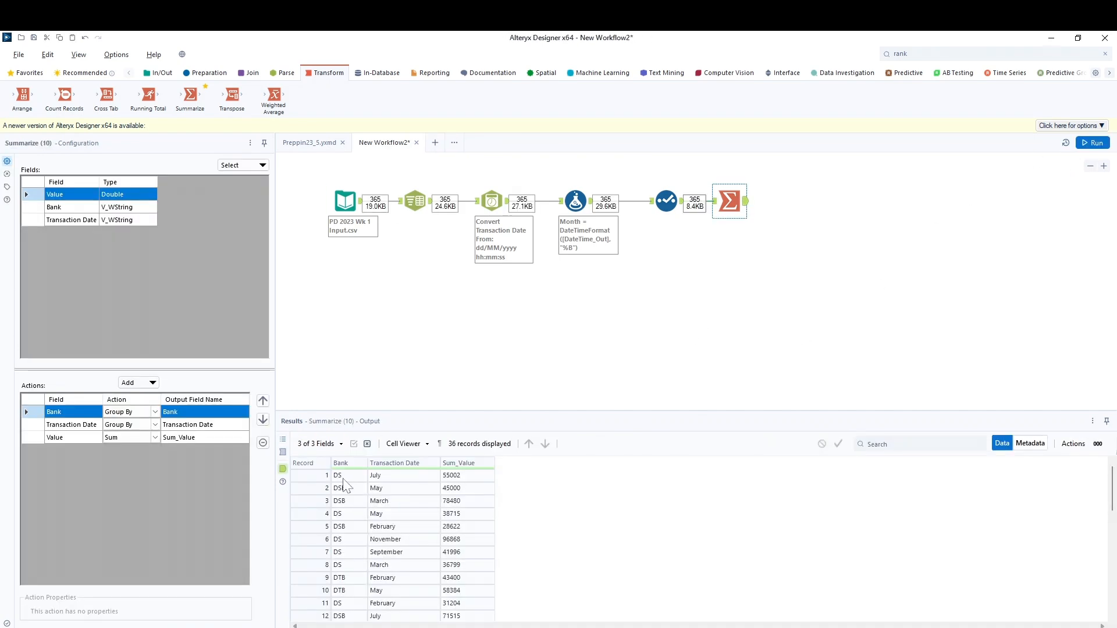
Compare the summed values per bank and month with the expected output table in the browser, checking the DS August record
{"action": "left_click", "coordinate": [343, 480]}
{"action": "left_click", "coordinate": [407, 478]}
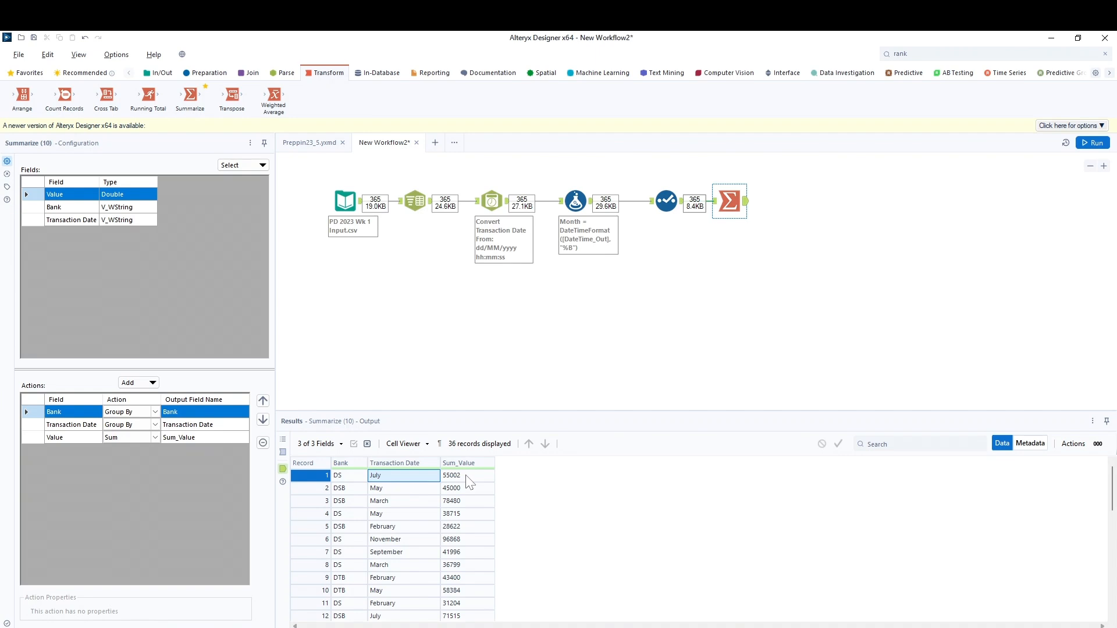
{"action": "left_click", "coordinate": [469, 478]}
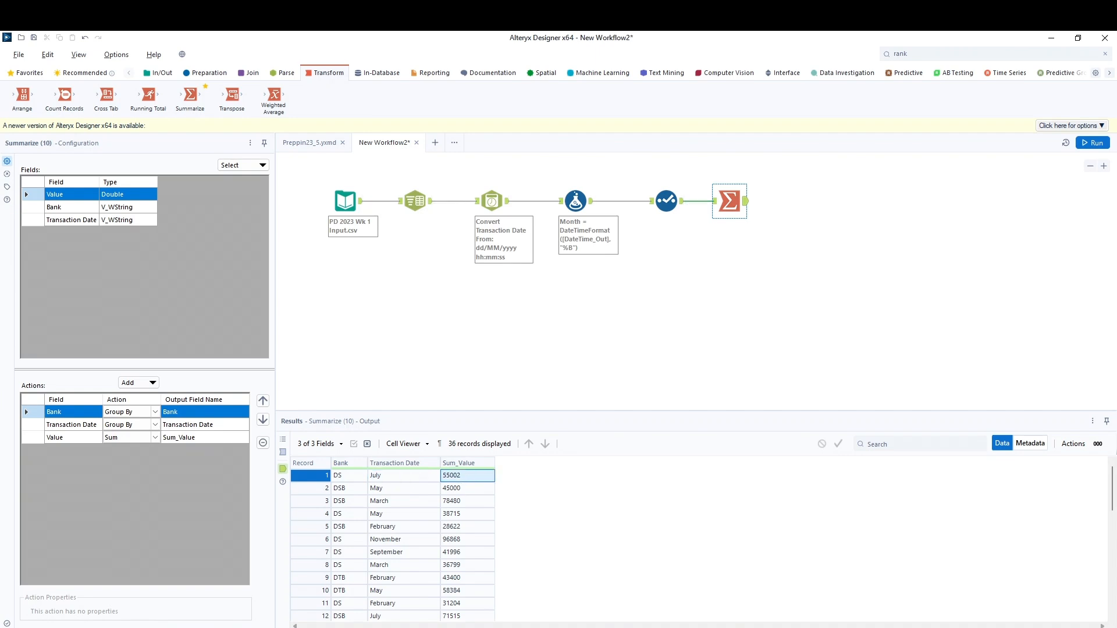
{"action": "left_click_drag", "start_coordinate": [1, 38], "coordinate": [417, 146]}
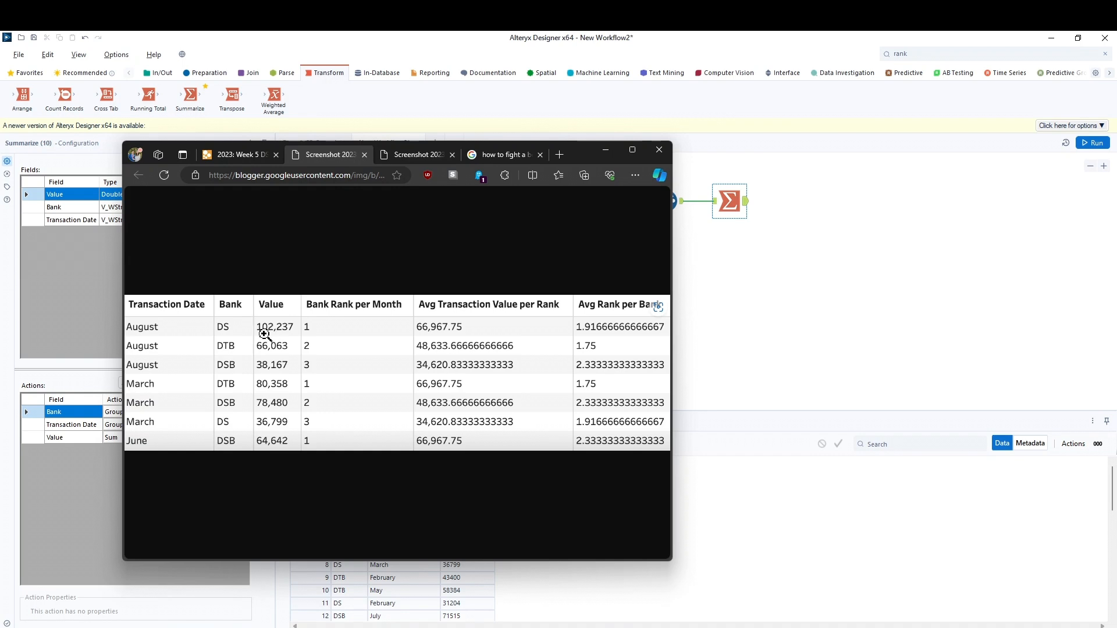
{"action": "left_click", "coordinate": [605, 150]}
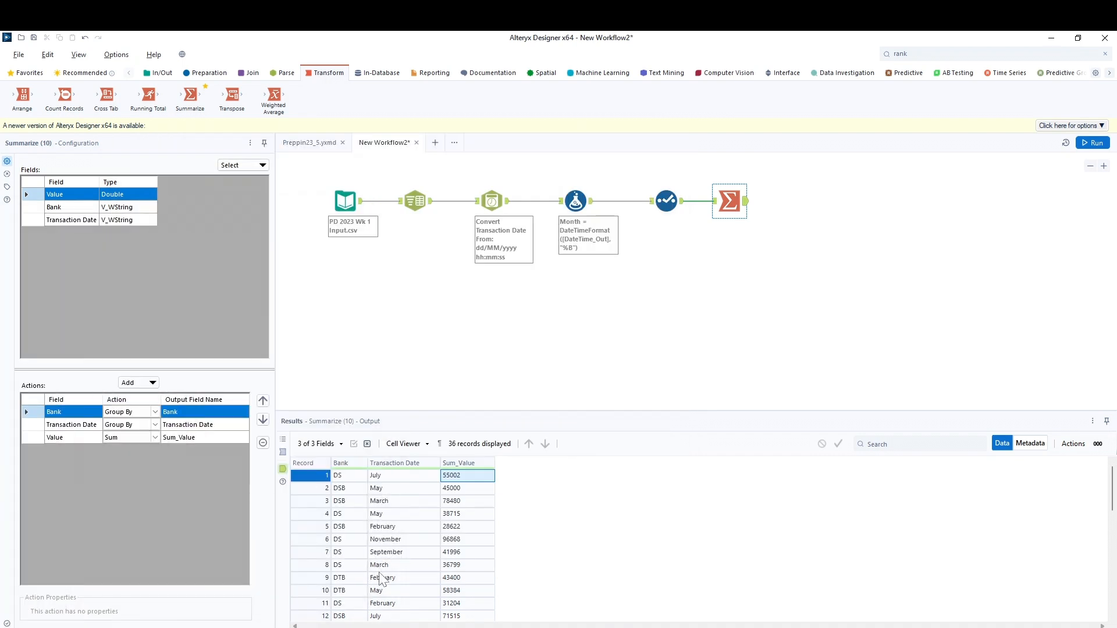
{"action": "scroll", "coordinate": [385, 604], "scroll_direction": "down", "scroll_amount": 2}
{"action": "left_click", "coordinate": [365, 603]}
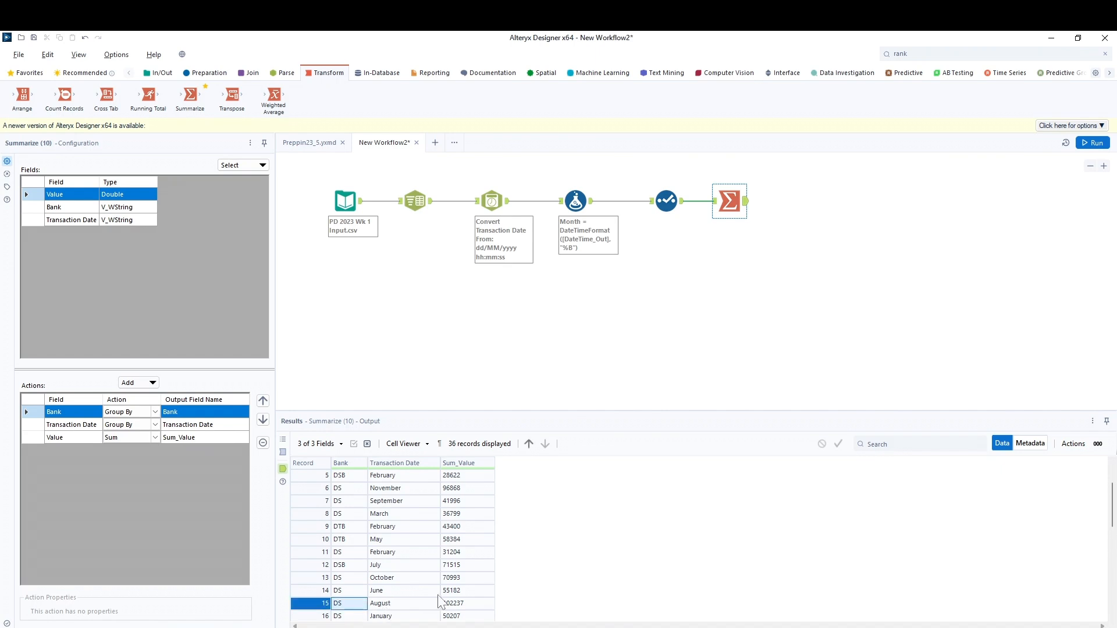
{"action": "left_click", "coordinate": [455, 603]}
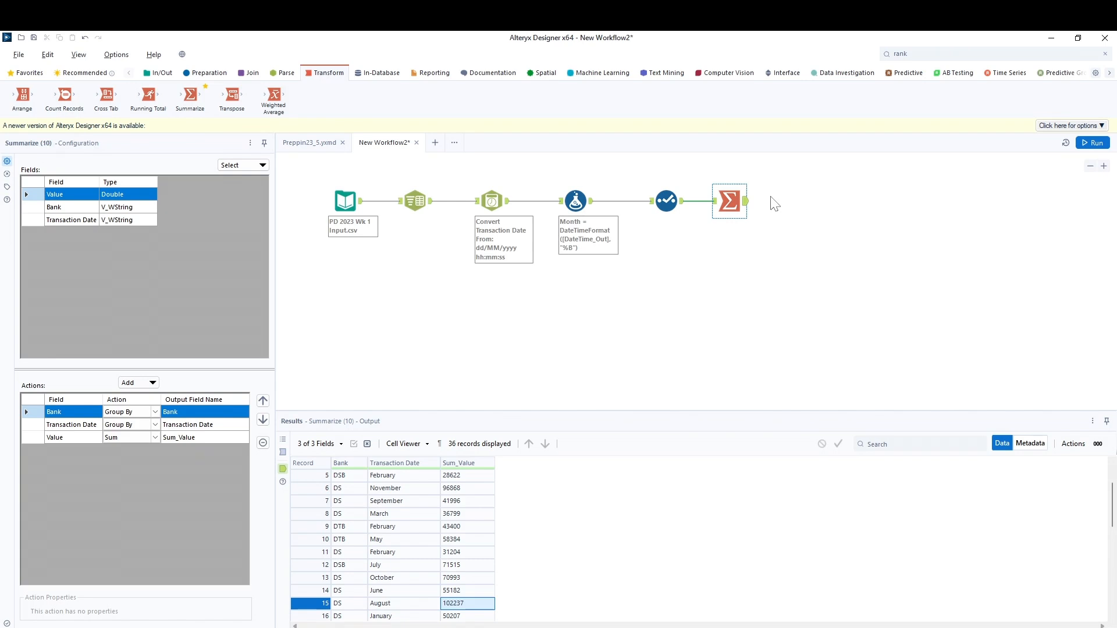
{"action": "left_click", "coordinate": [791, 224]}
{"action": "left_click", "coordinate": [746, 206]}
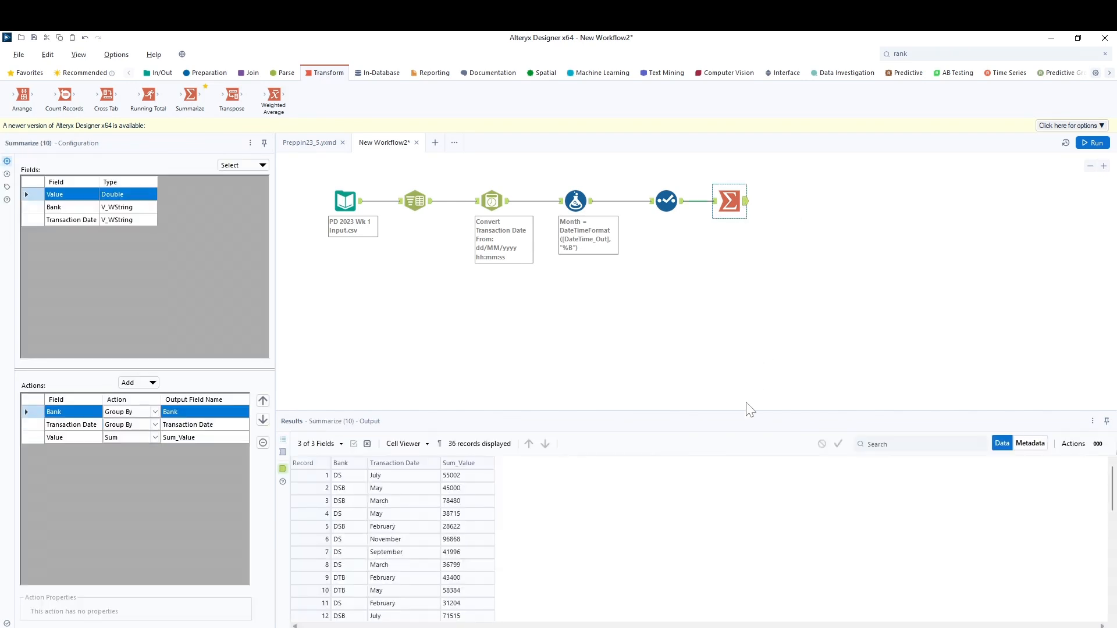
{"action": "left_click", "coordinate": [781, 232]}
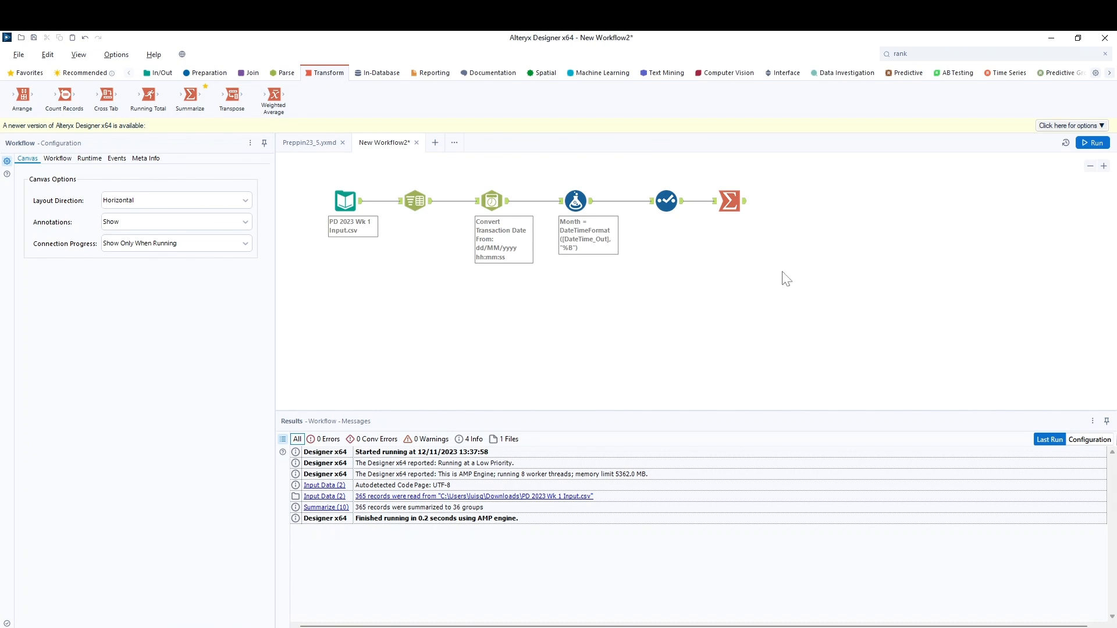
Connect a Sort tool after the Summarize tool and sort by Transaction Date in ascending order
{"action": "left_click", "coordinate": [204, 73]}
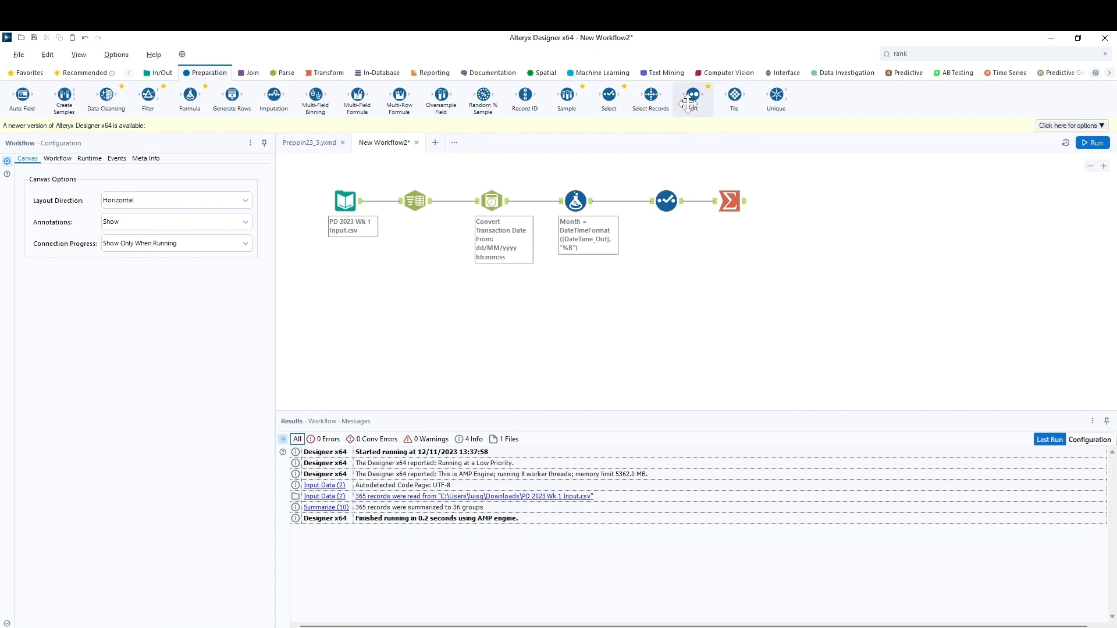
{"action": "left_click_drag", "start_coordinate": [692, 96], "coordinate": [789, 204]}
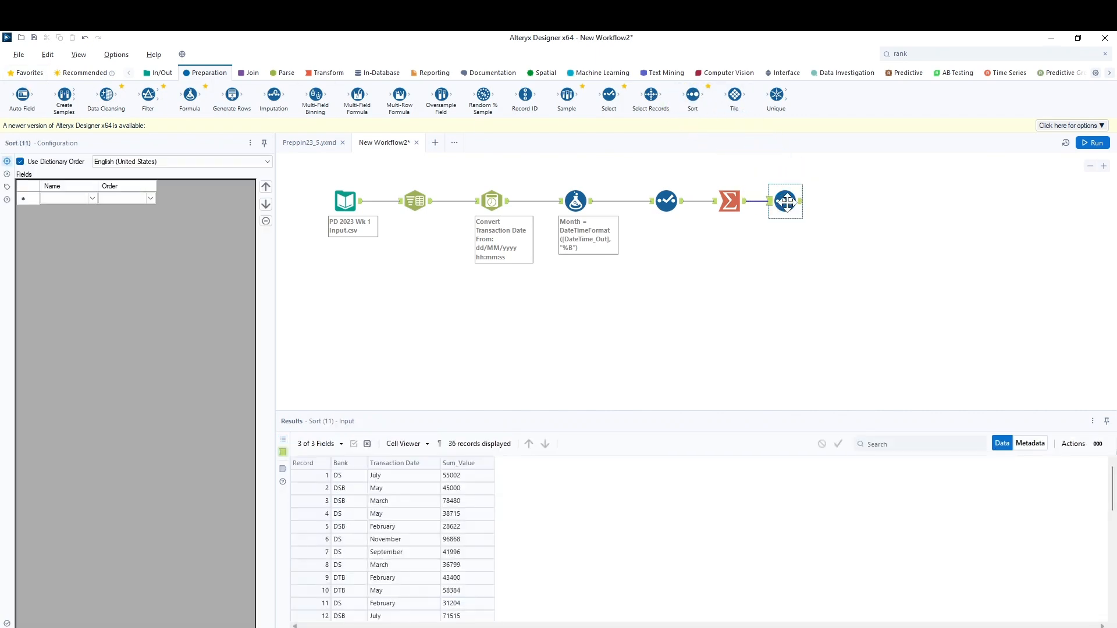
{"action": "left_click", "coordinate": [94, 201]}
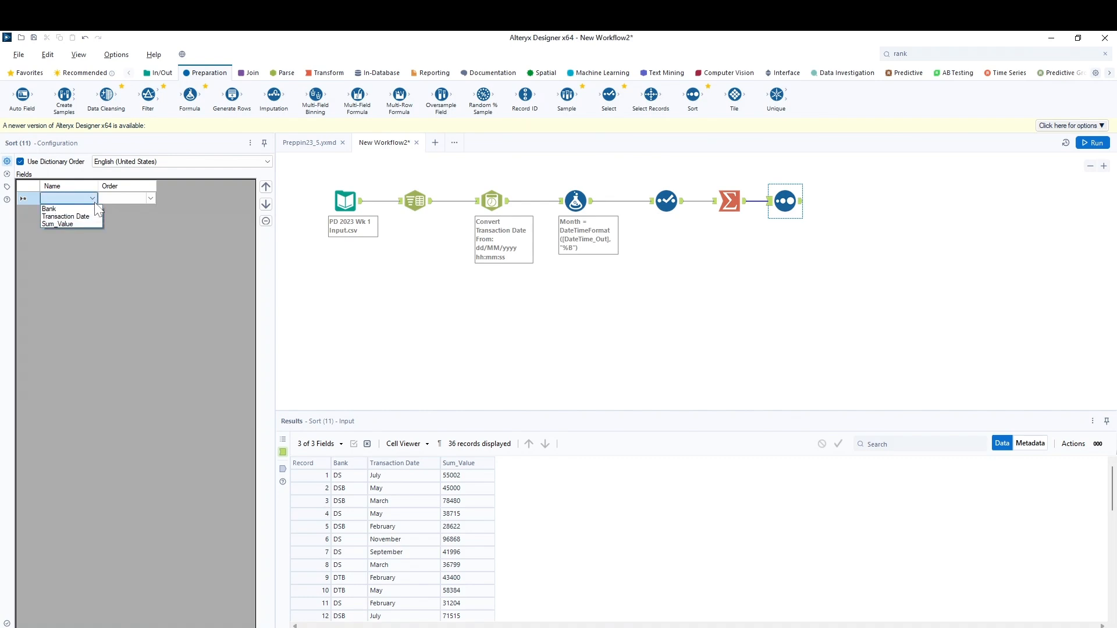
{"action": "left_click", "coordinate": [78, 221]}
{"action": "left_click", "coordinate": [158, 200]}
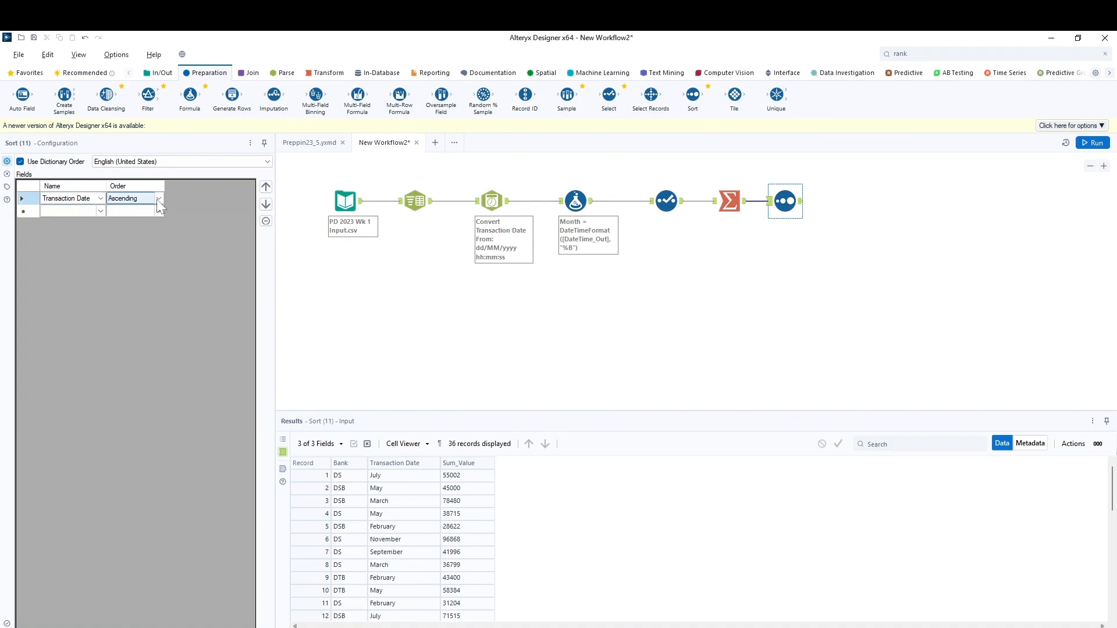
Add Sum_Value in descending order as the second sort field in the Sort tool and run the workflow
{"action": "left_click", "coordinate": [98, 212]}
{"action": "left_click", "coordinate": [98, 212]}
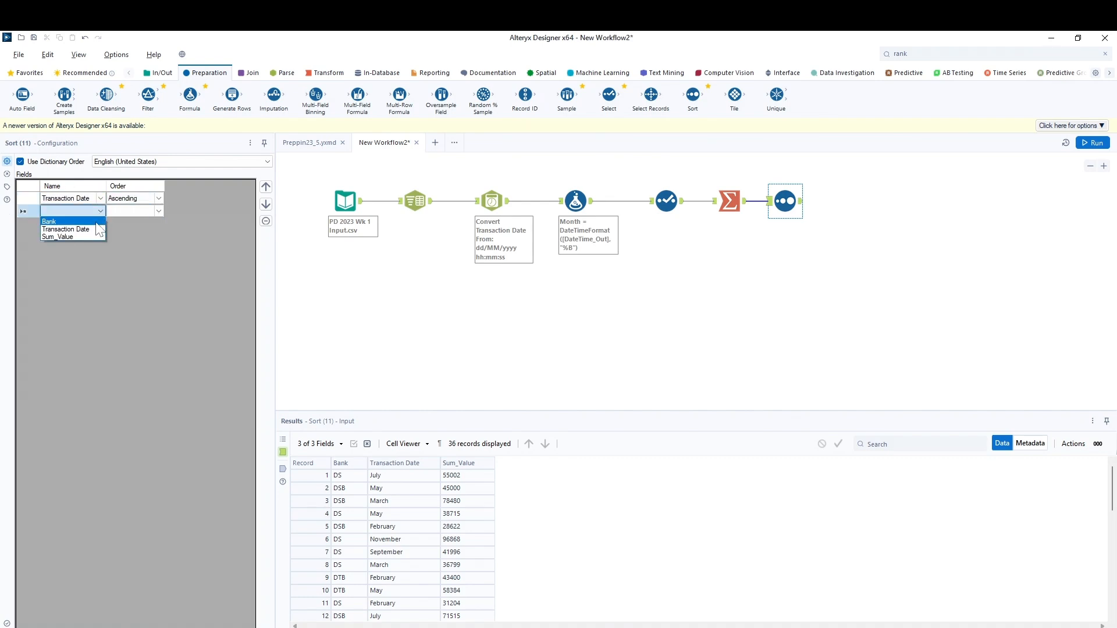
{"action": "left_click", "coordinate": [88, 237]}
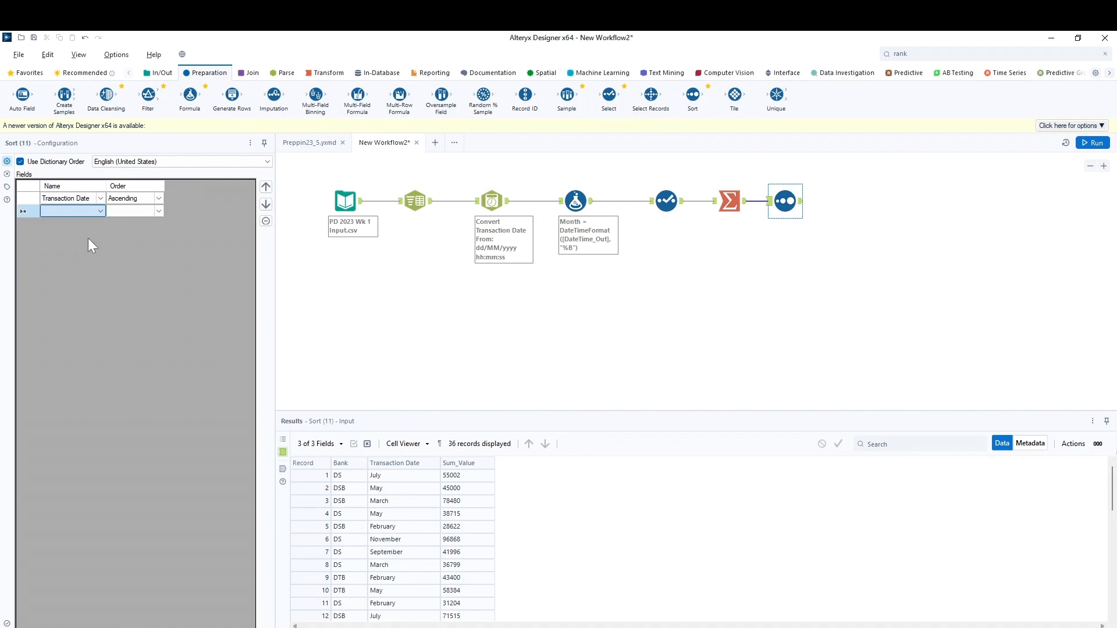
{"action": "left_click", "coordinate": [158, 212]}
{"action": "left_click", "coordinate": [155, 214]}
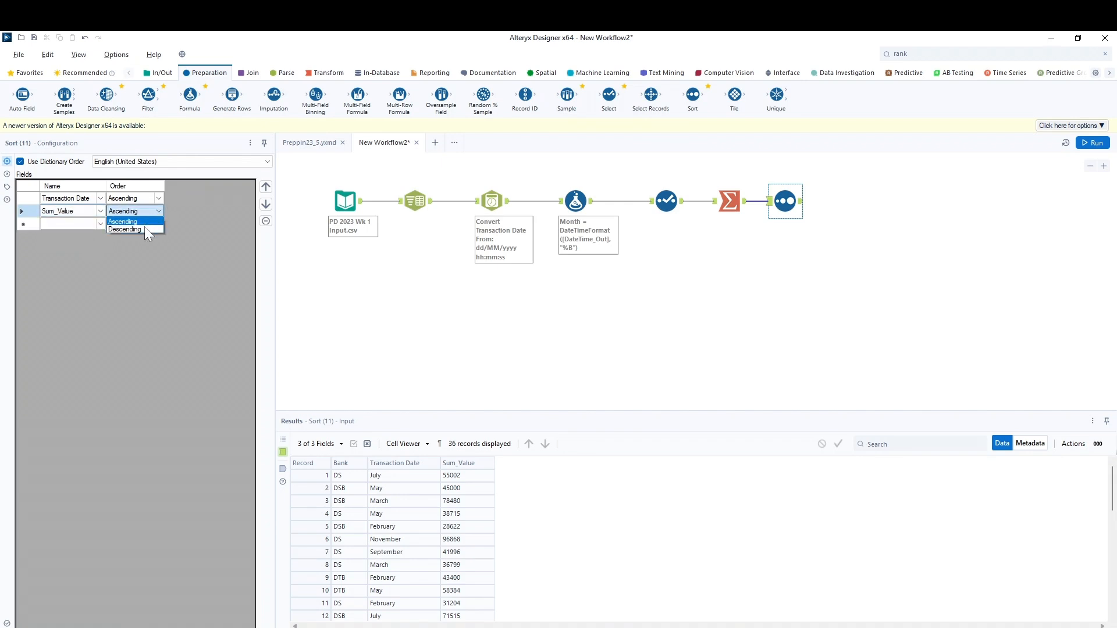
{"action": "left_click", "coordinate": [144, 229]}
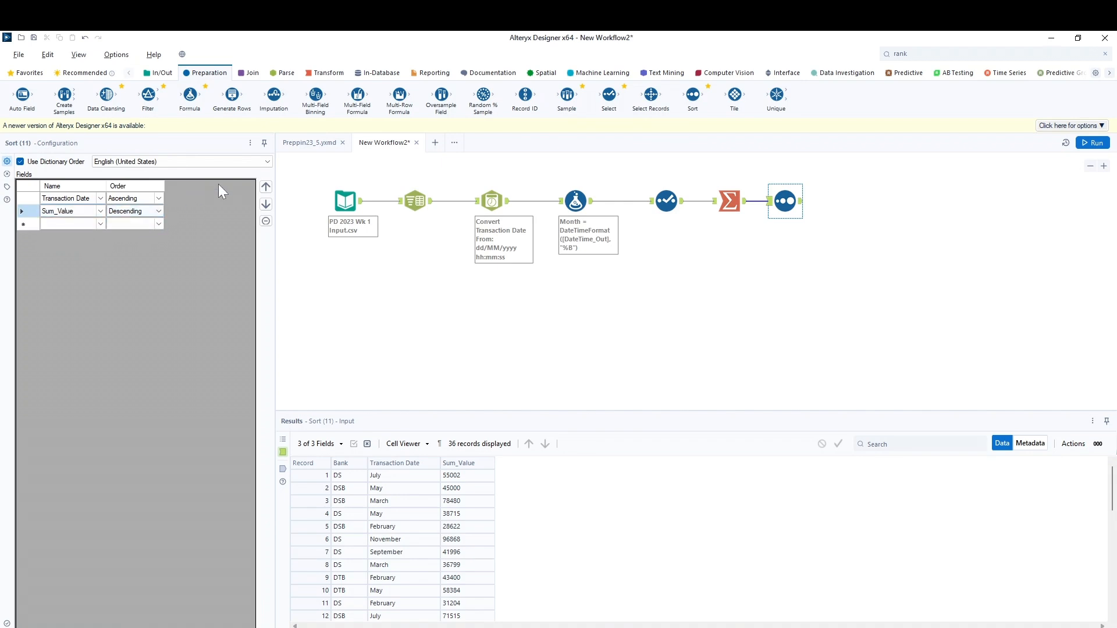
{"action": "left_click", "coordinate": [158, 211]}
{"action": "left_click", "coordinate": [1093, 143]}
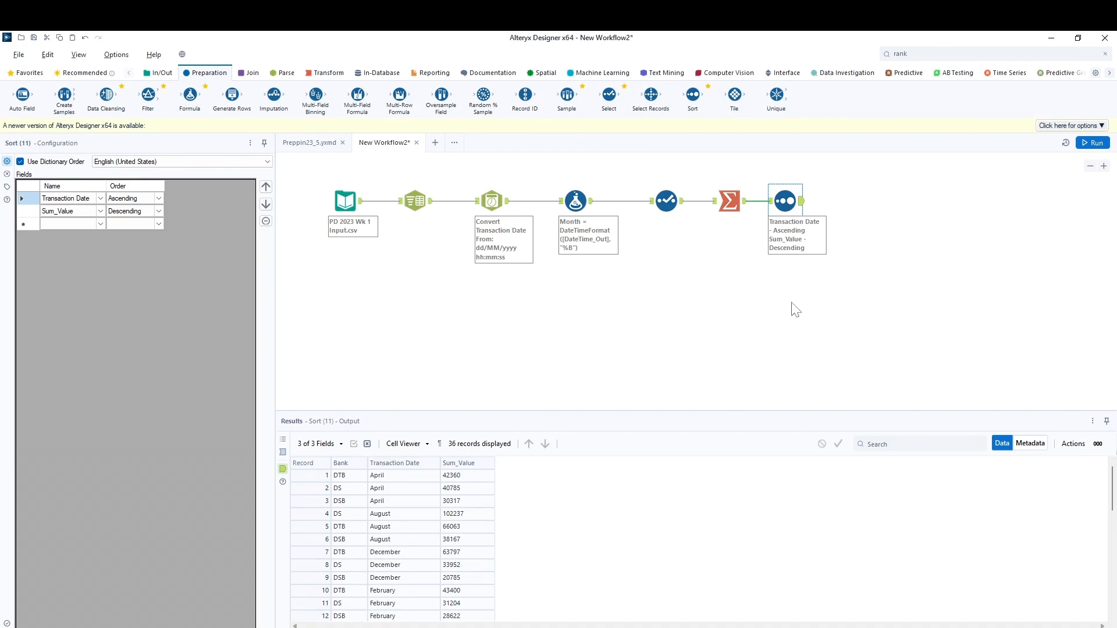
{"action": "left_click", "coordinate": [822, 343]}
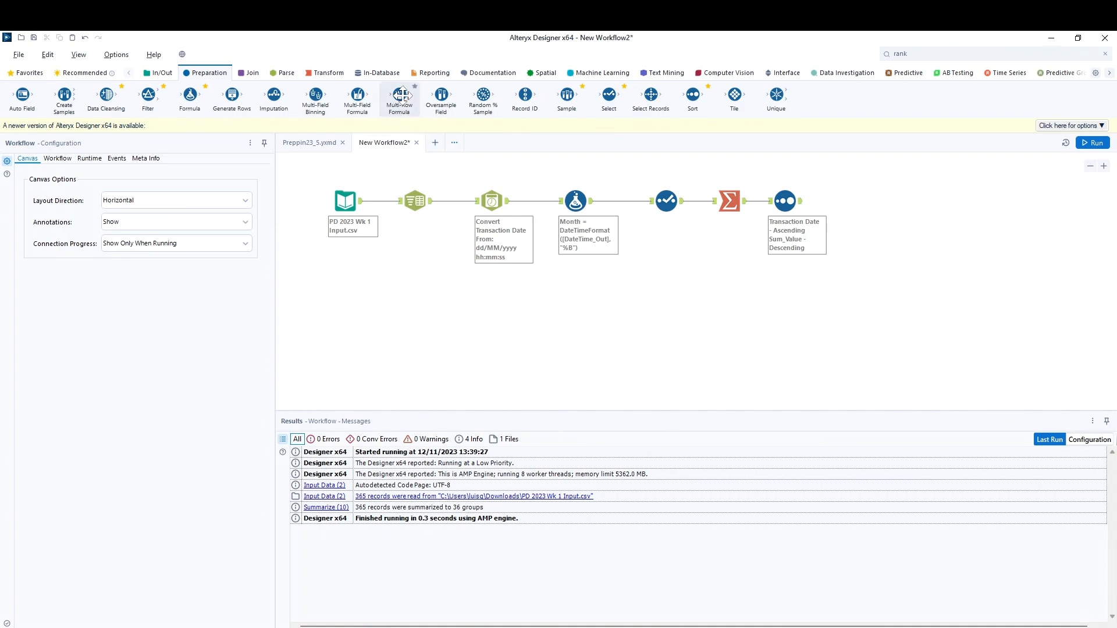
Connect a Multi-Row Formula tool after the Sort tool, creating a new field named Rank grouped by Transaction Date
{"action": "left_click_drag", "start_coordinate": [400, 96], "coordinate": [868, 200]}
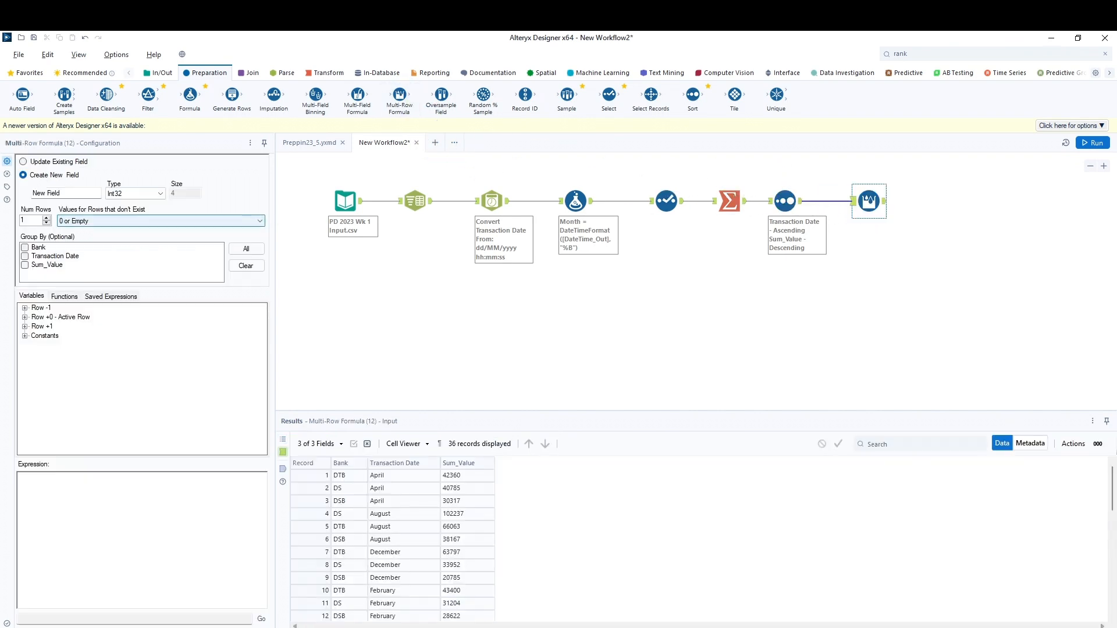
{"action": "left_click", "coordinate": [66, 194]}
{"action": "type", "text": "Rank"}
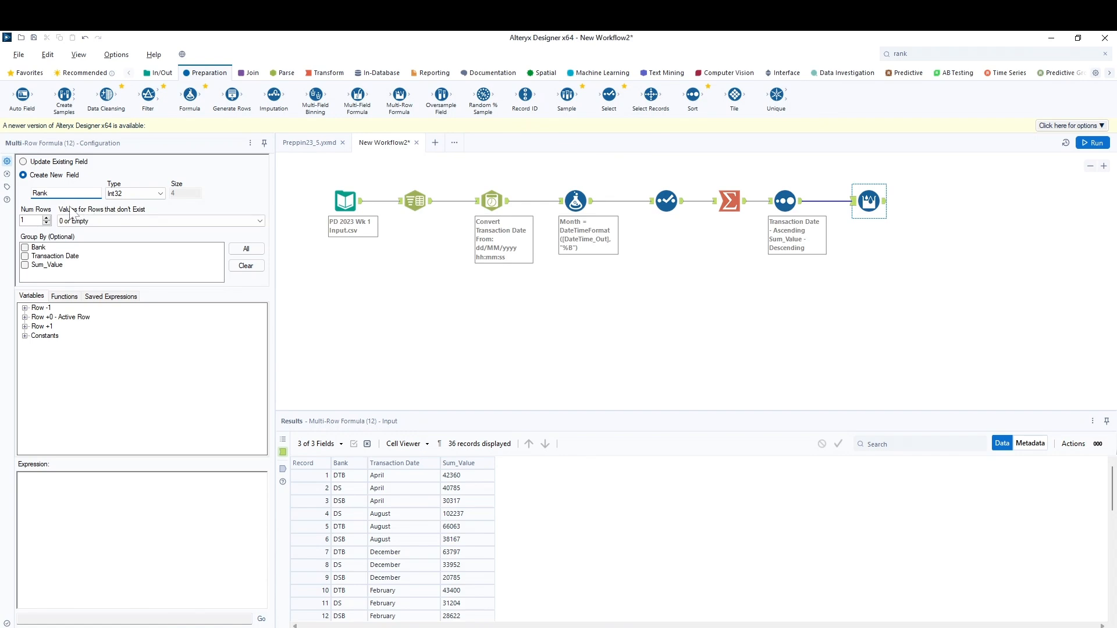
{"action": "left_click", "coordinate": [27, 260]}
{"action": "left_click", "coordinate": [25, 257]}
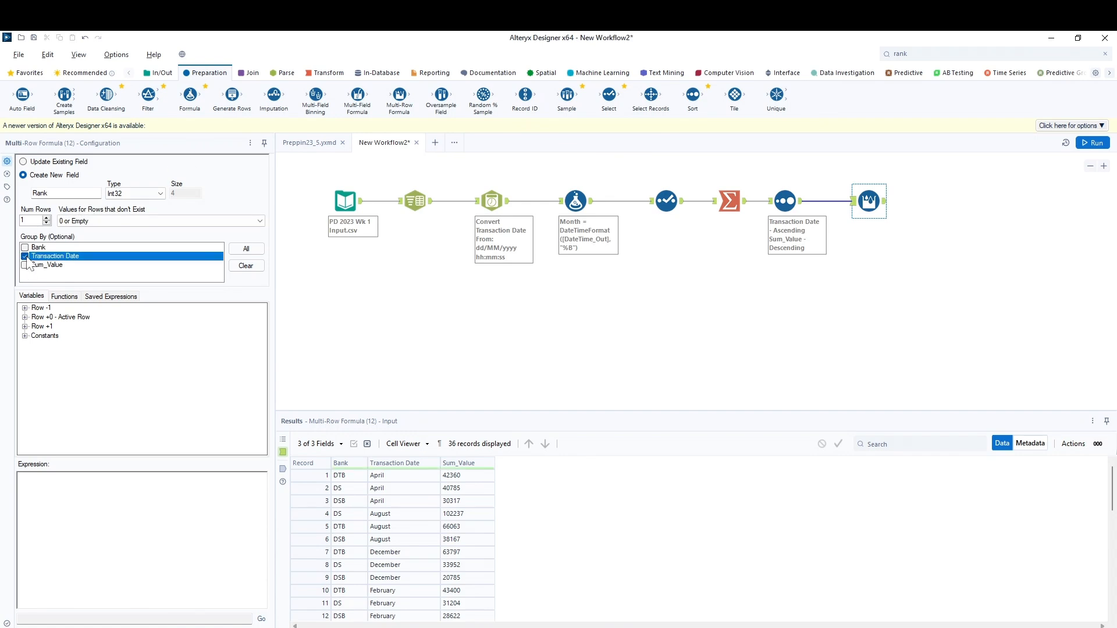
Enter the Rank expression "if [Sum_Value] != [Row-1:Sum_Value] then [Row-1:Rank] + 1 else [ROW-1:Rank] endif", run the workflow and show the tool's output
{"action": "type", "text": "if [Sum_Value] != [Row-1:Sum_Value] then [Row-1:Rank] + 1 else [ROW-1:Rank] endif"}
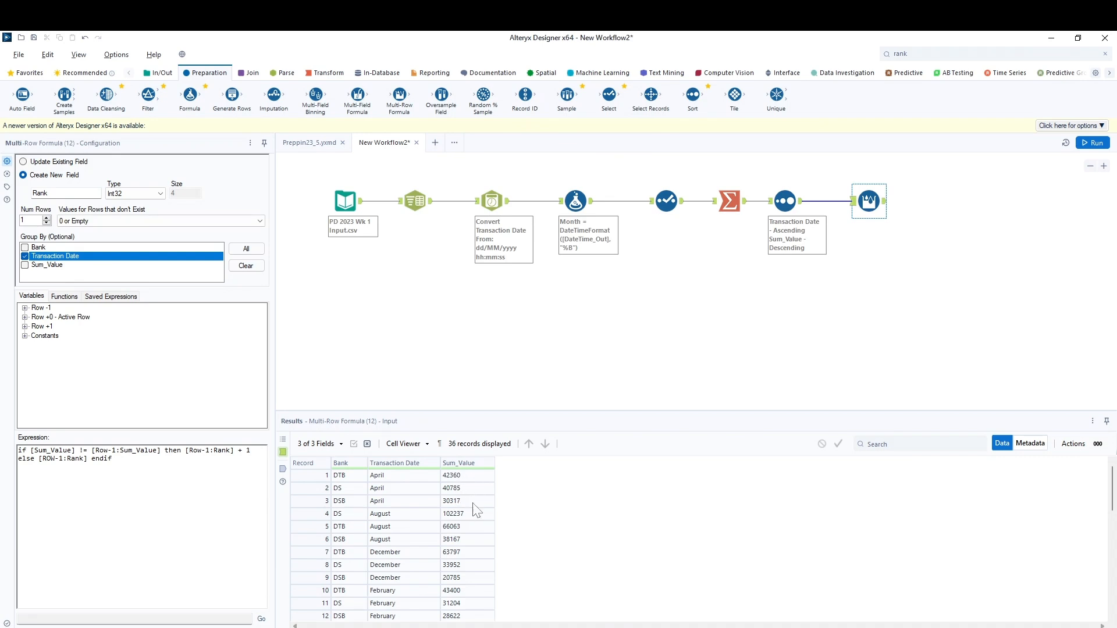
{"action": "left_click", "coordinate": [1094, 144]}
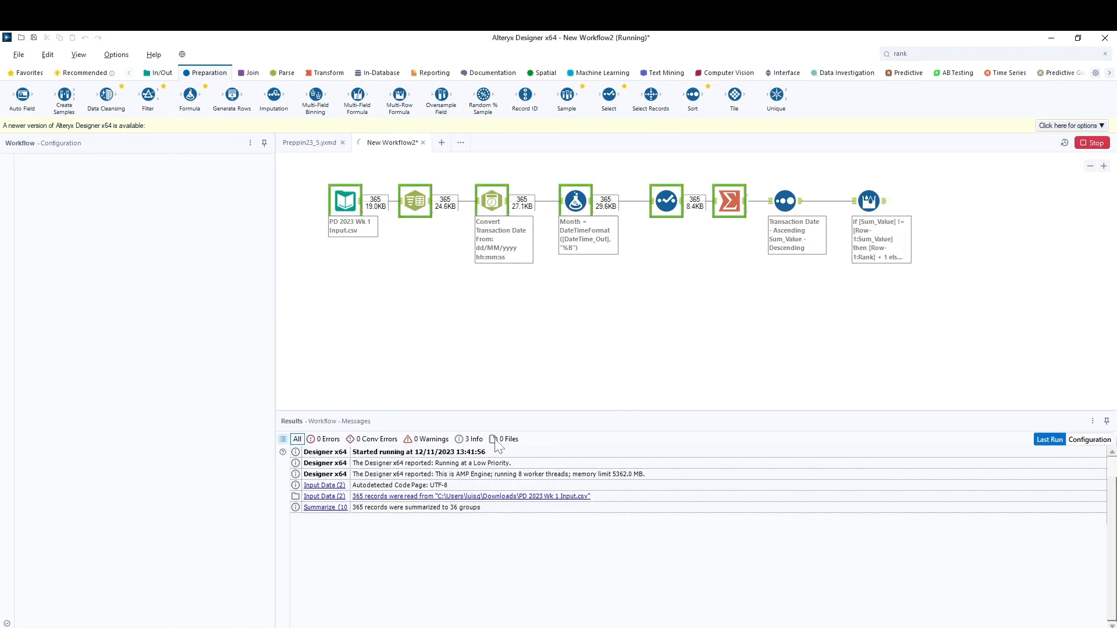
{"action": "left_click", "coordinate": [880, 204]}
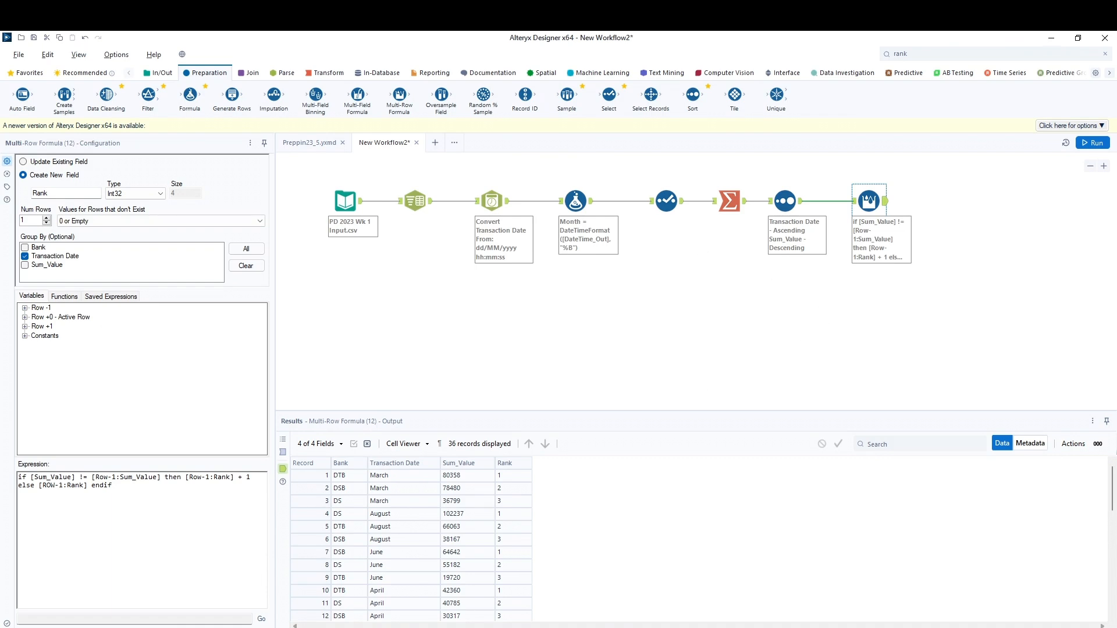
Compare the ranks per bank and month with the expected output table in the browser, and return to the workflow
{"action": "left_click_drag", "start_coordinate": [1116, 44], "coordinate": [918, 32]}
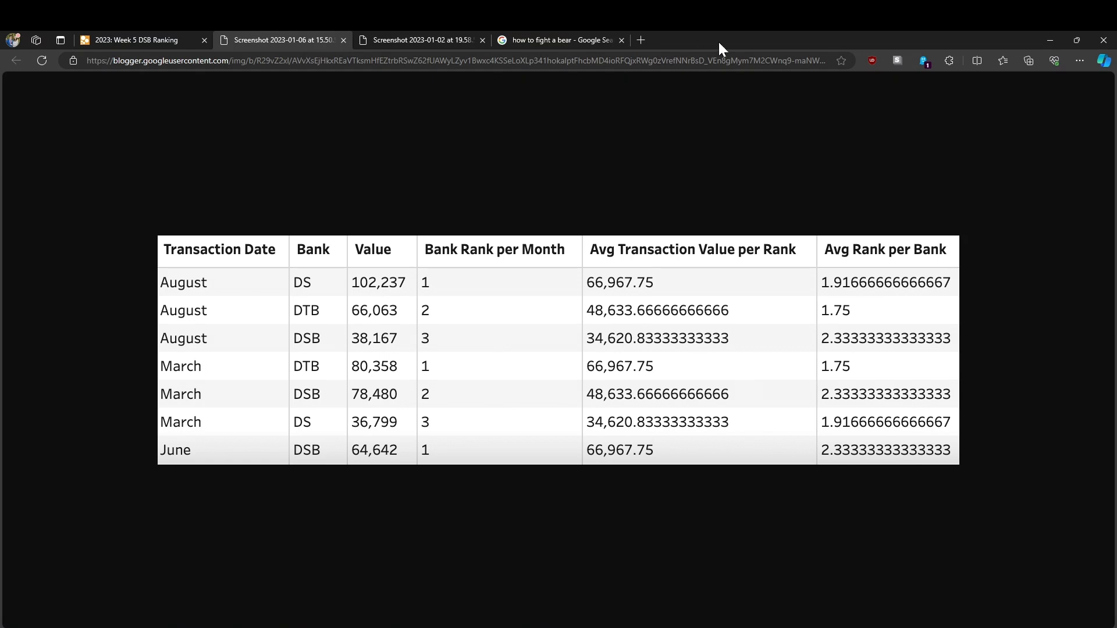
{"action": "left_click_drag", "start_coordinate": [719, 42], "coordinate": [2, 401]}
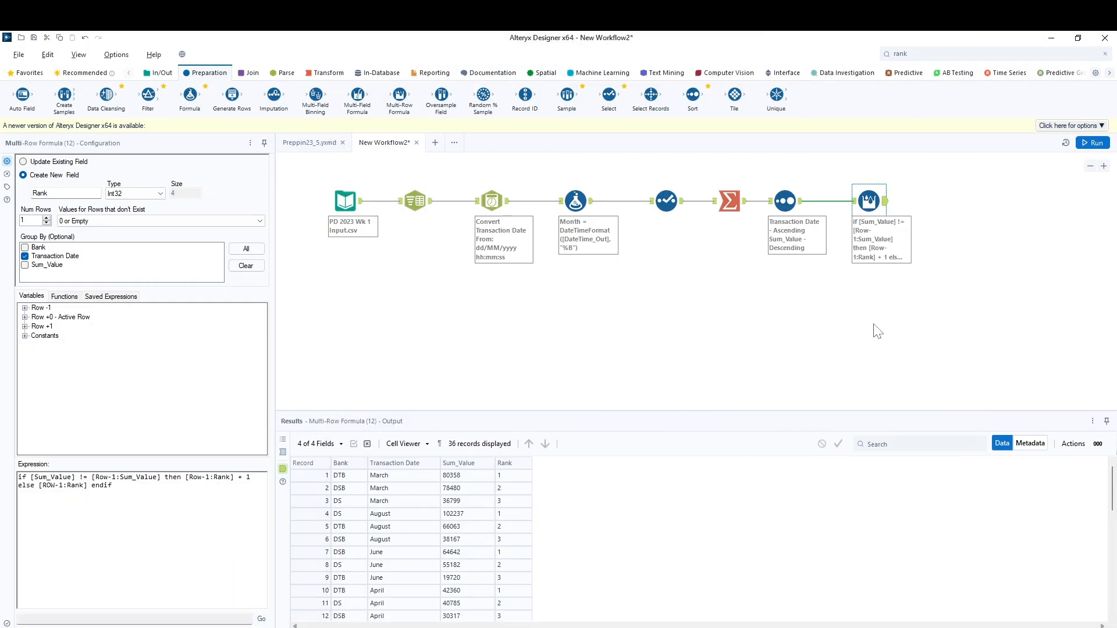
{"action": "left_click", "coordinate": [968, 252]}
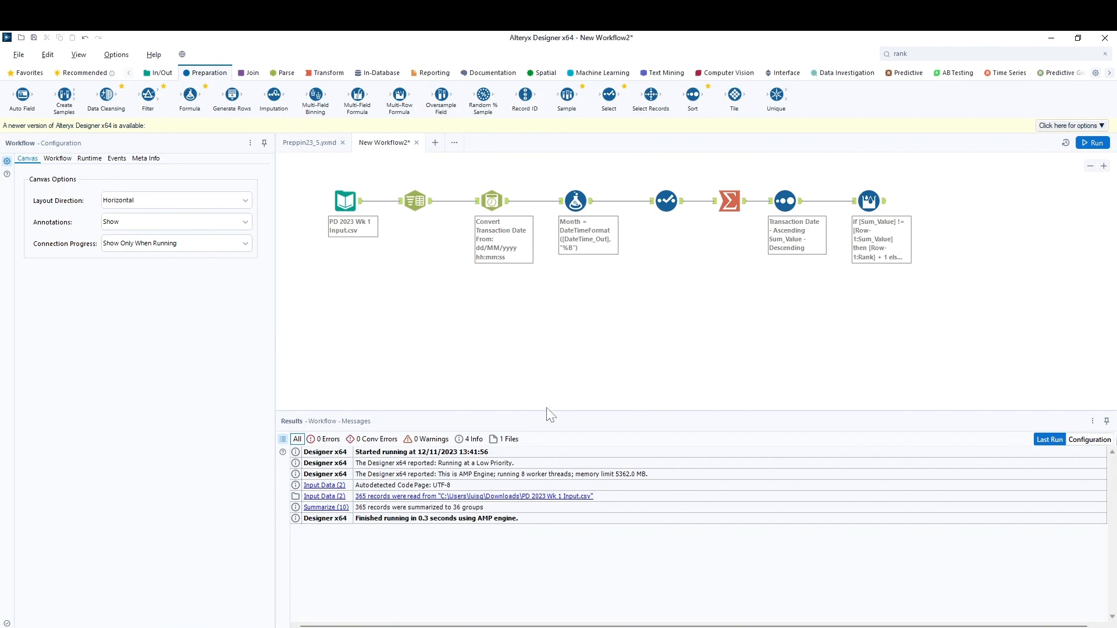
Connect a Summarize tool after the Multi-Row Formula tool and annotate it "Avg Rank Per Bank"
{"action": "left_click", "coordinate": [329, 73]}
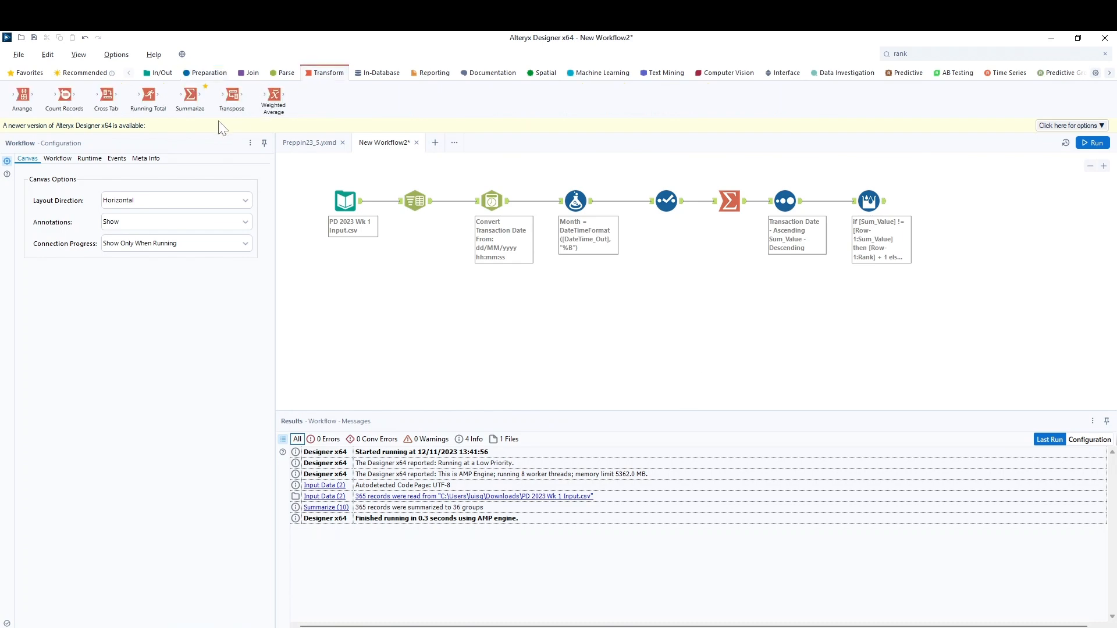
{"action": "left_click_drag", "start_coordinate": [189, 96], "coordinate": [952, 202]}
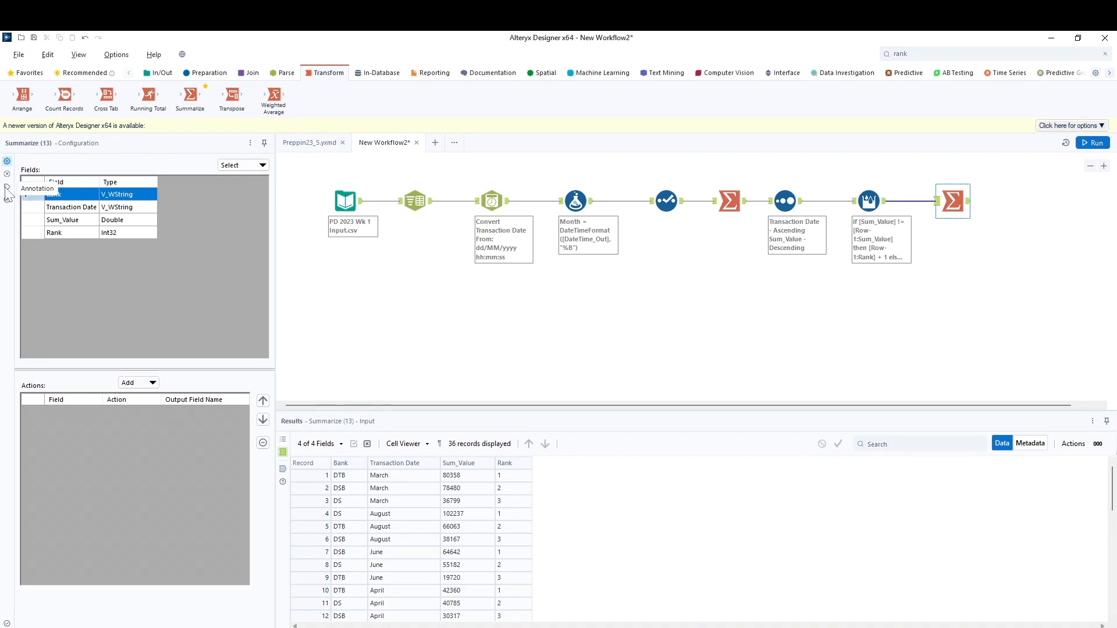
{"action": "left_click", "coordinate": [7, 187]}
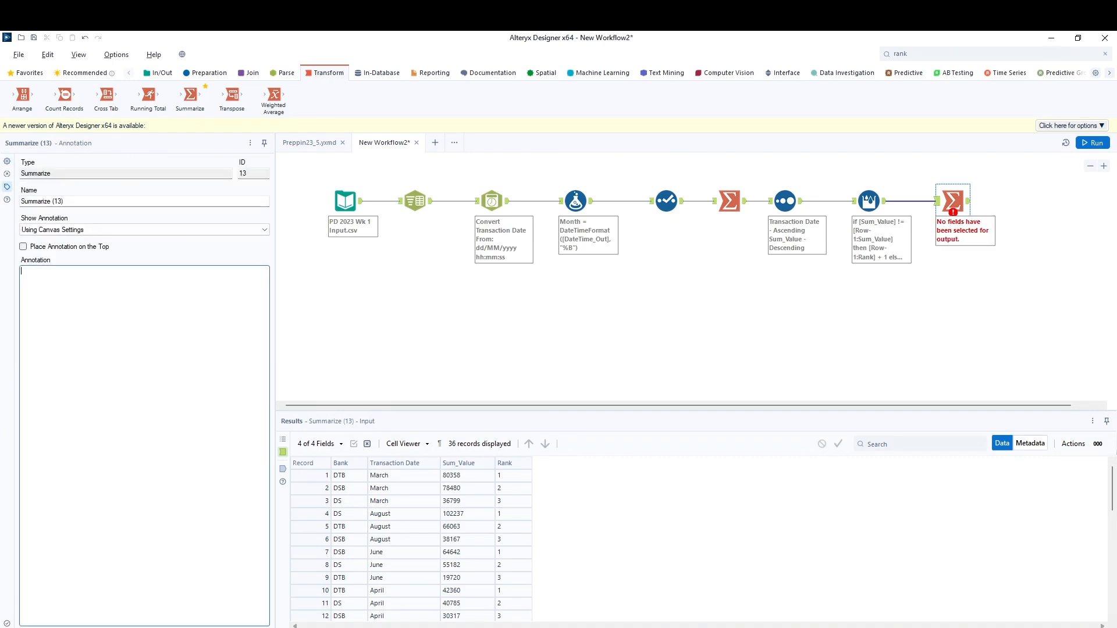
{"action": "type", "text": "Avg Rank Per Bank"}
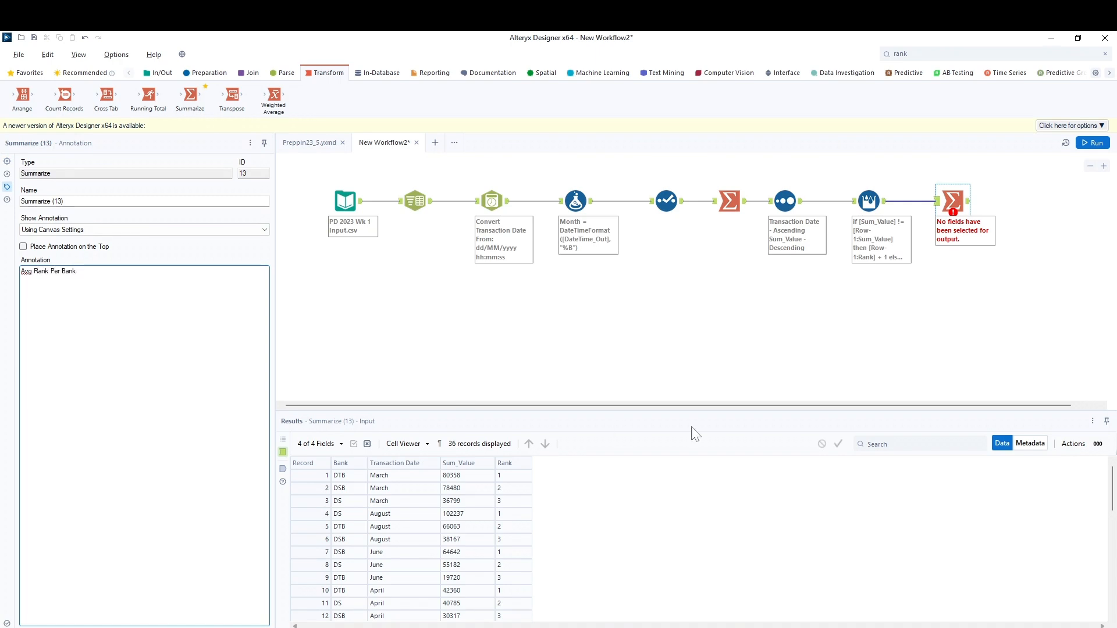
{"action": "left_click", "coordinate": [924, 324]}
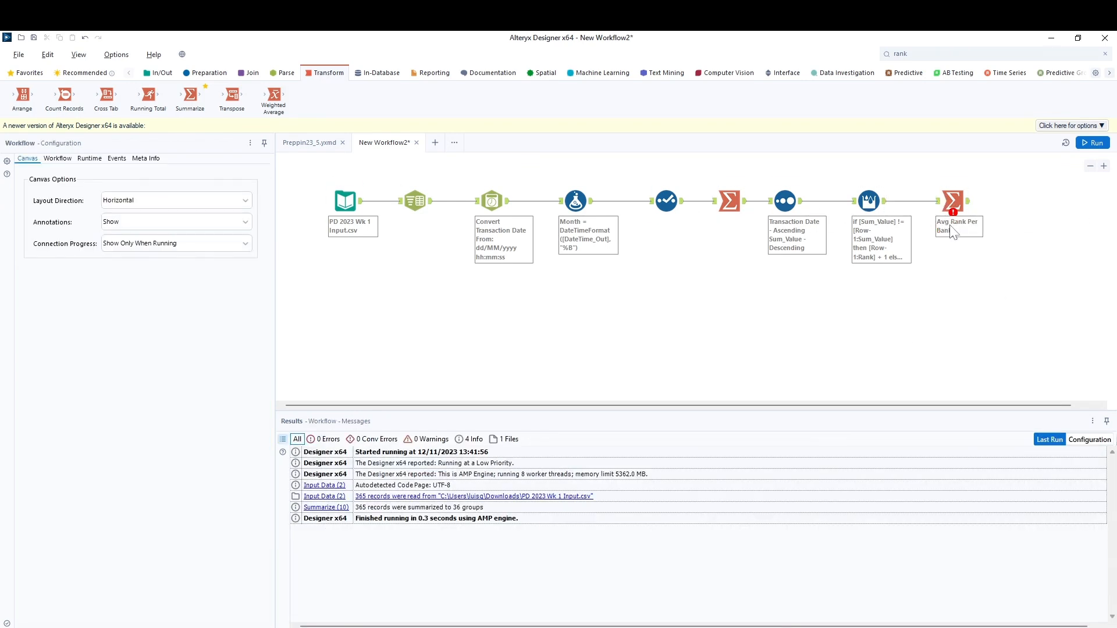
Group by Bank and average Rank in the Avg Rank Per Bank Summarize tool, run the workflow and show its output
{"action": "left_click", "coordinate": [953, 201]}
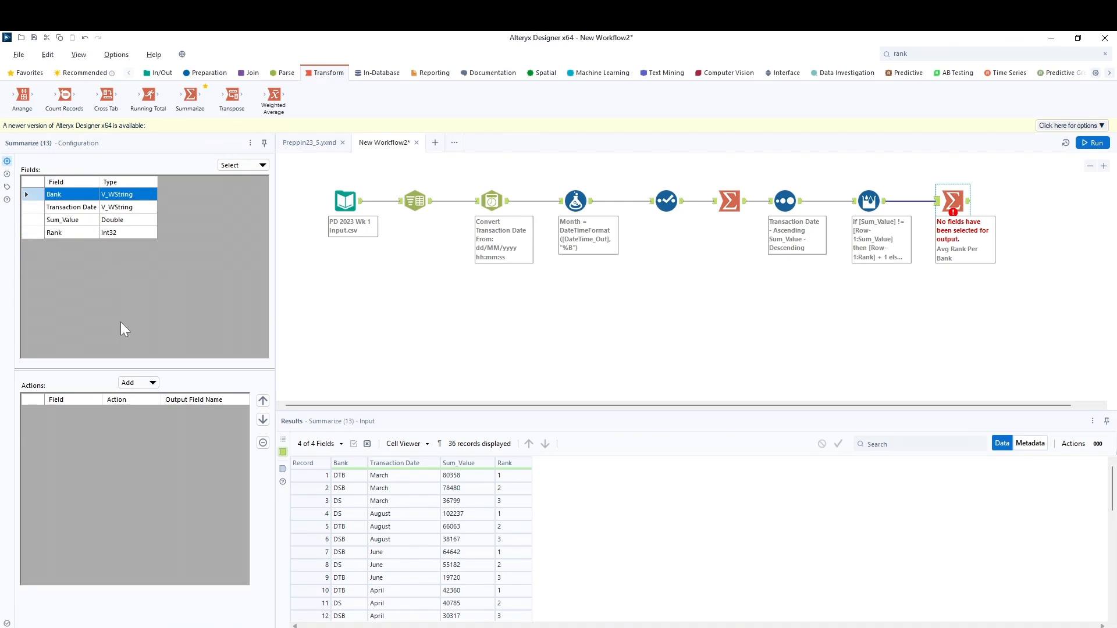
{"action": "left_click", "coordinate": [150, 382]}
{"action": "left_click", "coordinate": [154, 394]}
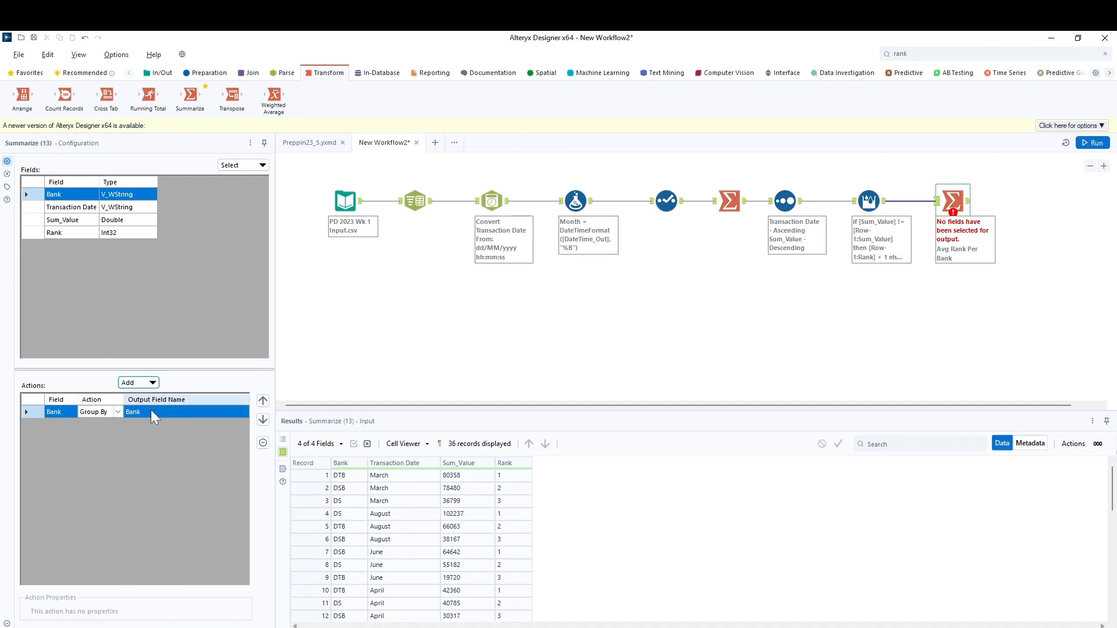
{"action": "left_click", "coordinate": [36, 232]}
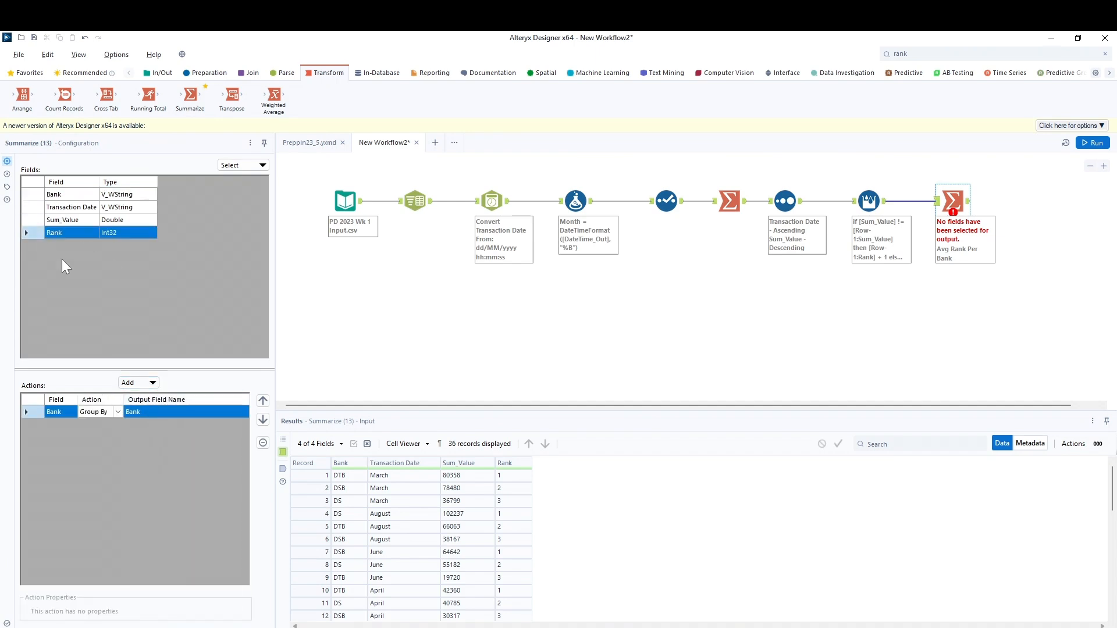
{"action": "left_click", "coordinate": [140, 383]}
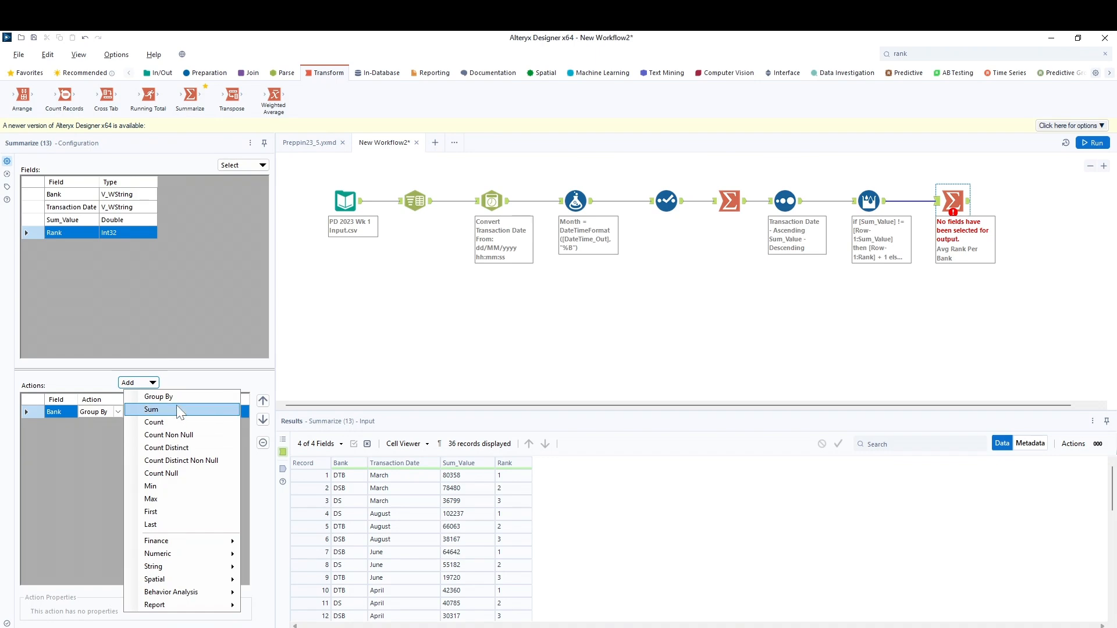
{"action": "mouse_move", "coordinate": [187, 555]}
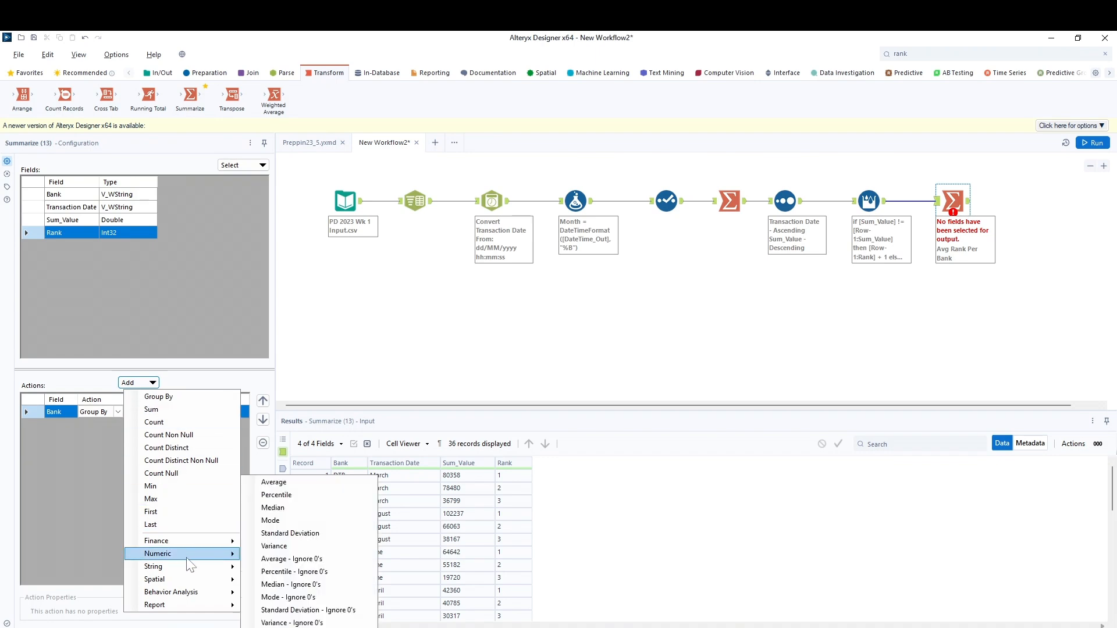
{"action": "left_click", "coordinate": [284, 483]}
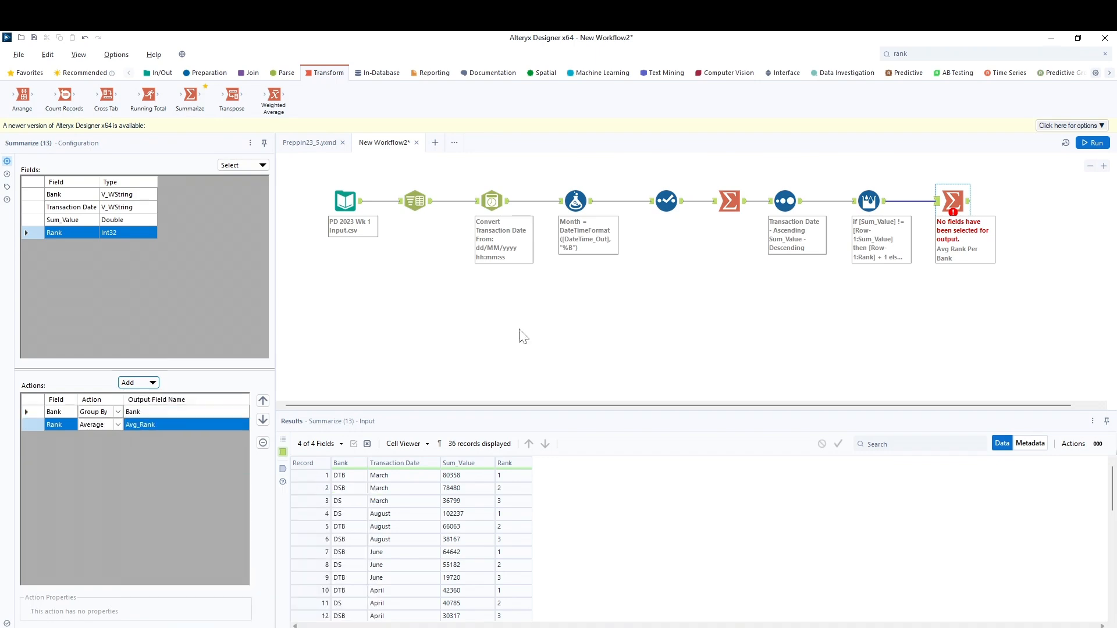
{"action": "left_click", "coordinate": [1093, 142]}
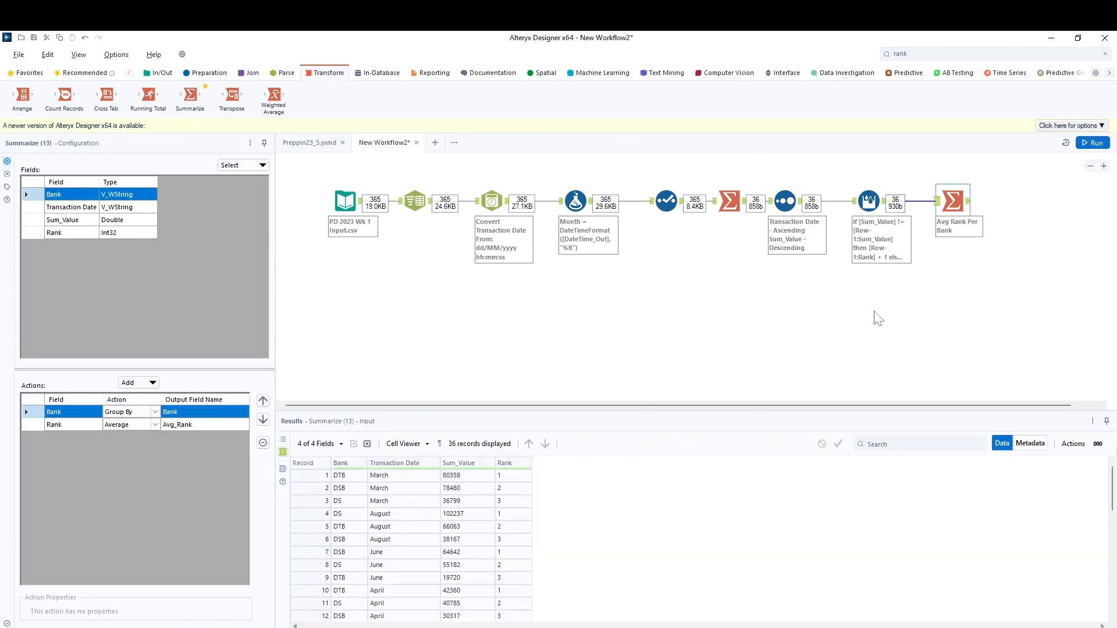
{"action": "left_click", "coordinate": [969, 202]}
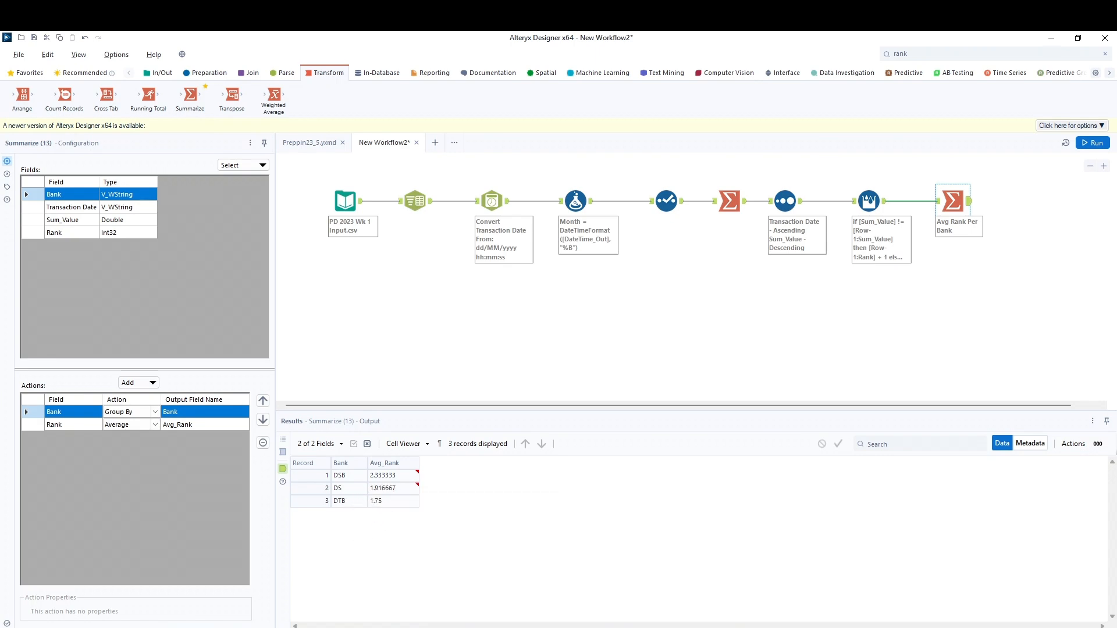
Check the average rank of each bank against the Avg Rank per Bank column in the browser's expected output table
{"action": "left_click_drag", "start_coordinate": [325, 627], "coordinate": [605, 33]}
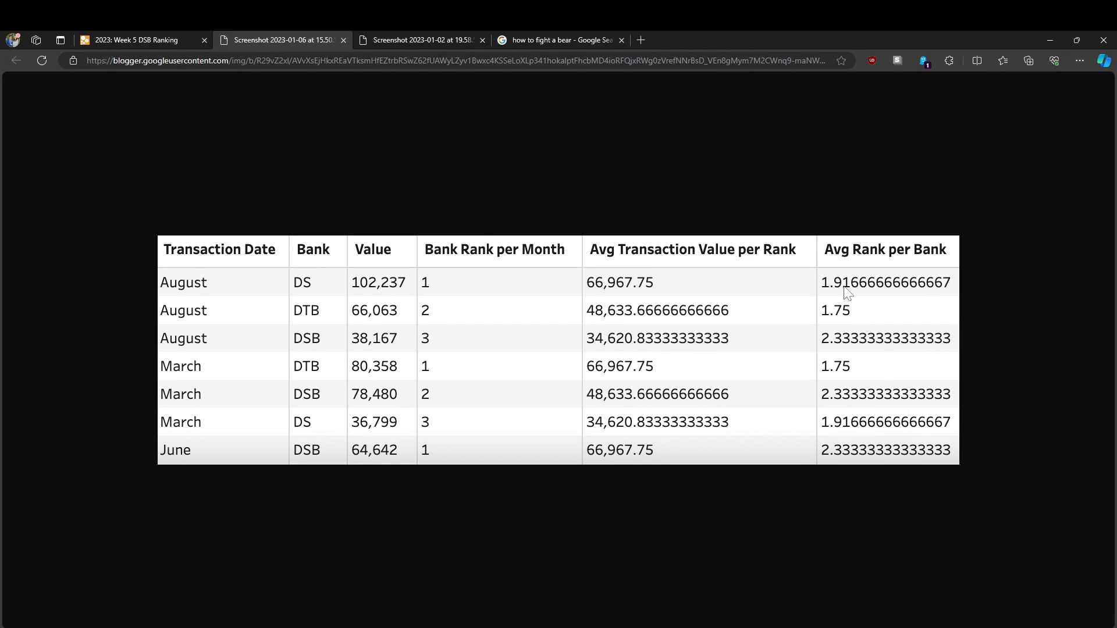
{"action": "left_click_drag", "start_coordinate": [832, 29], "coordinate": [2, 523]}
{"action": "left_click", "coordinate": [1016, 337]}
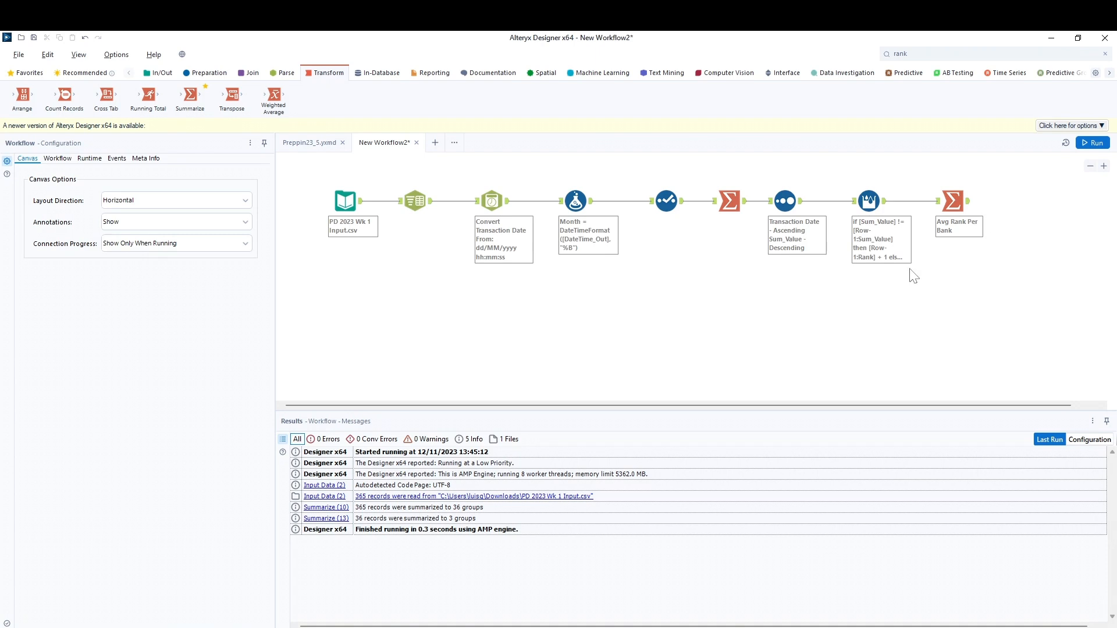
Move the Avg Rank Per Bank Summarize tool down, below the main row of tools on the canvas
{"action": "left_click", "coordinate": [970, 207]}
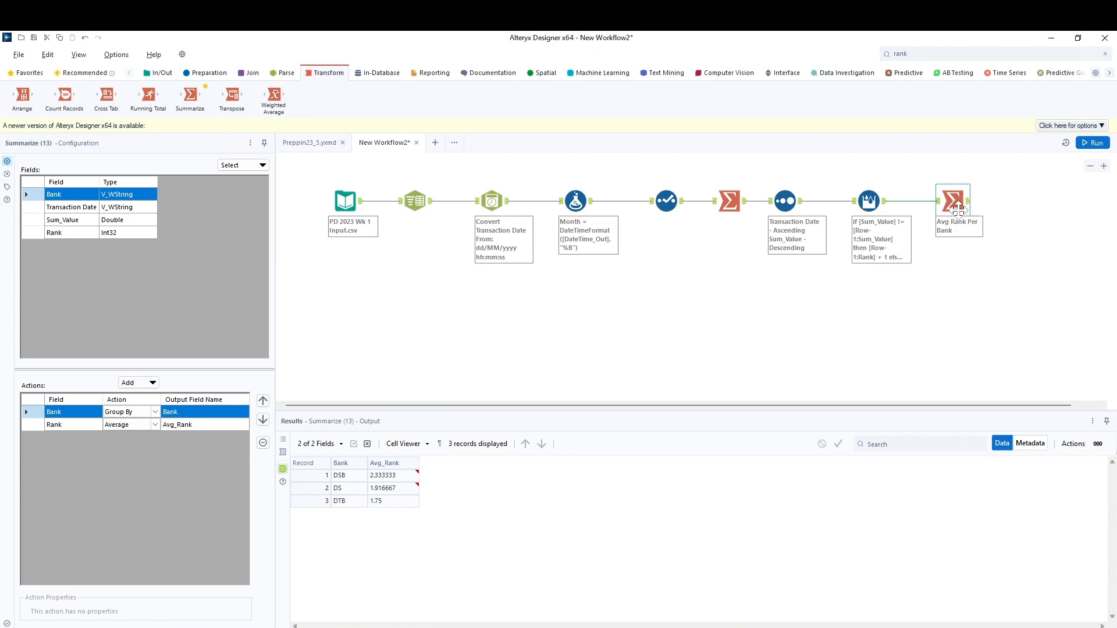
{"action": "left_click_drag", "start_coordinate": [954, 206], "coordinate": [961, 269]}
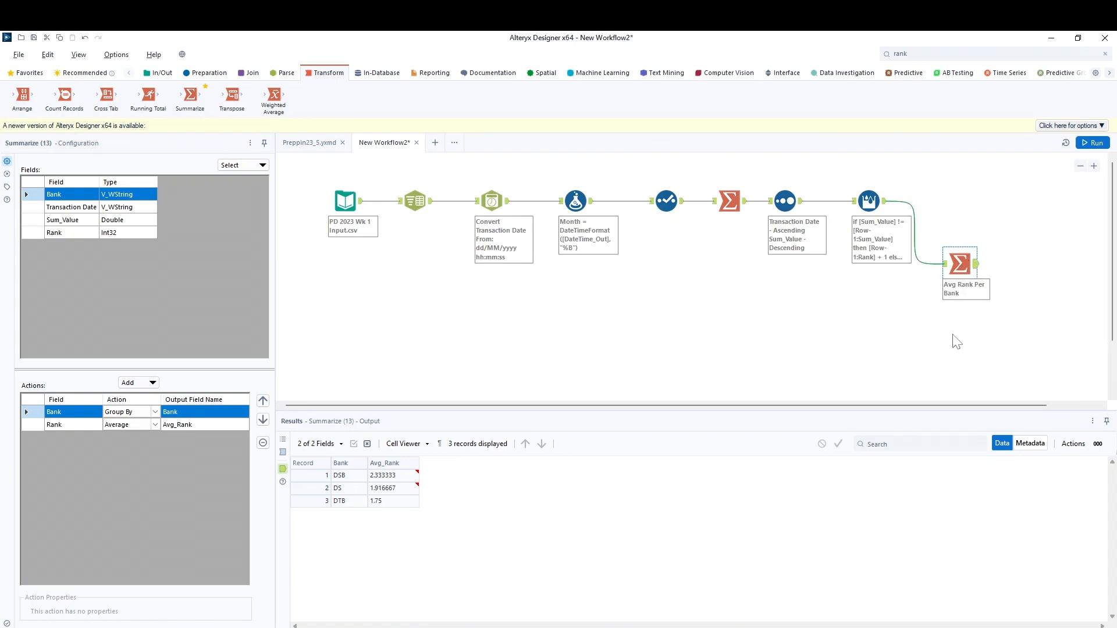
{"action": "left_click", "coordinate": [972, 364]}
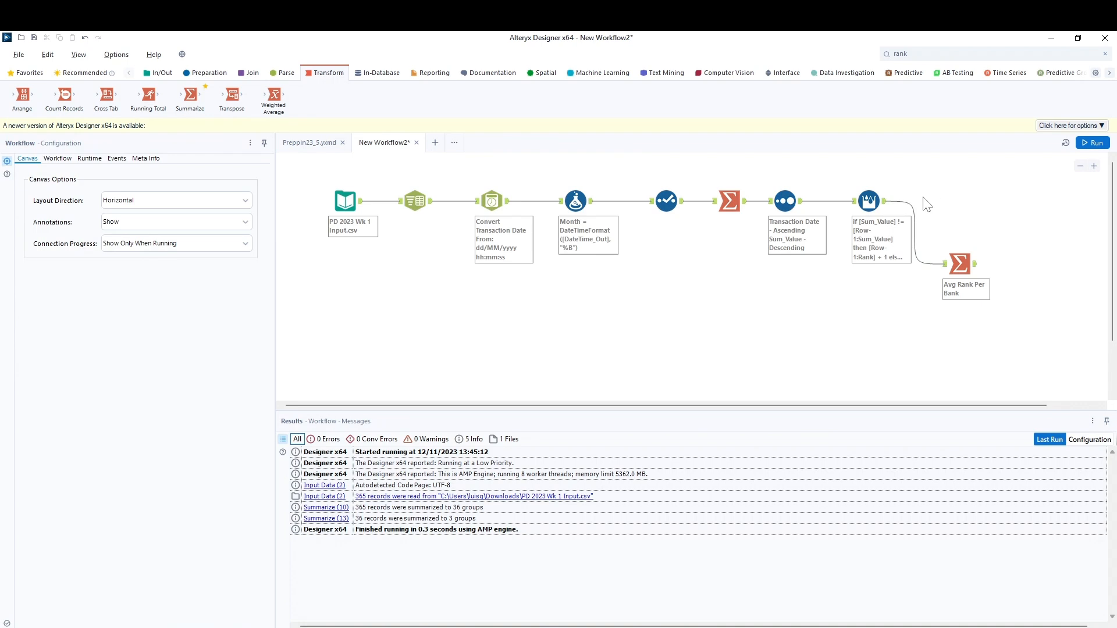
Connect a second Summarize tool after the Multi-Row Formula tool and annotate it "Avg Transaction Value Per Rank"
{"action": "left_click", "coordinate": [878, 205]}
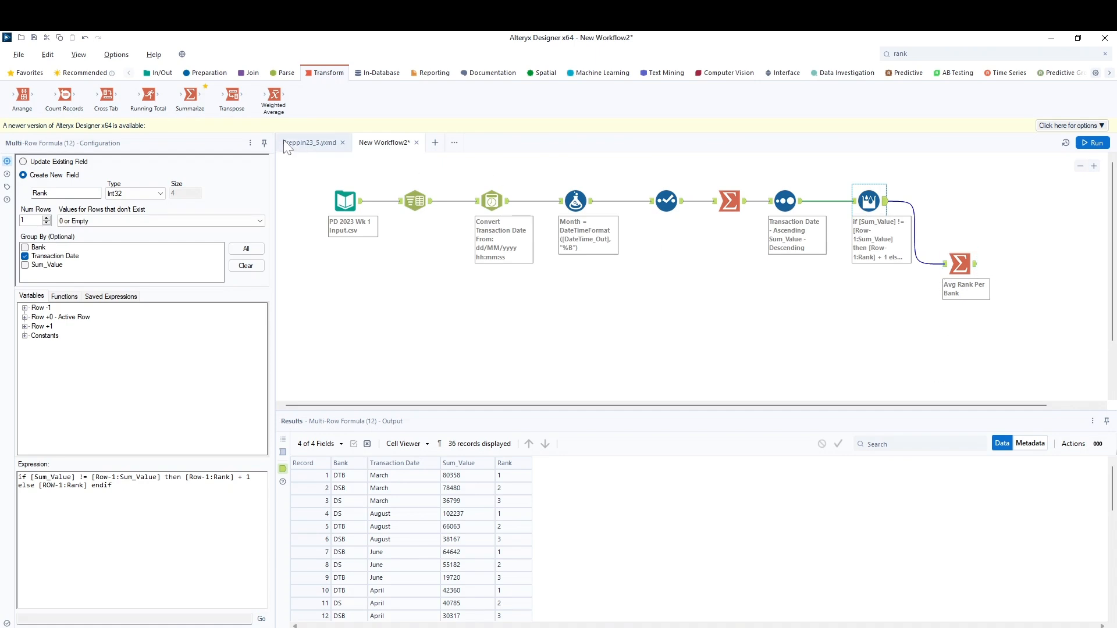
{"action": "left_click_drag", "start_coordinate": [191, 96], "coordinate": [967, 341]}
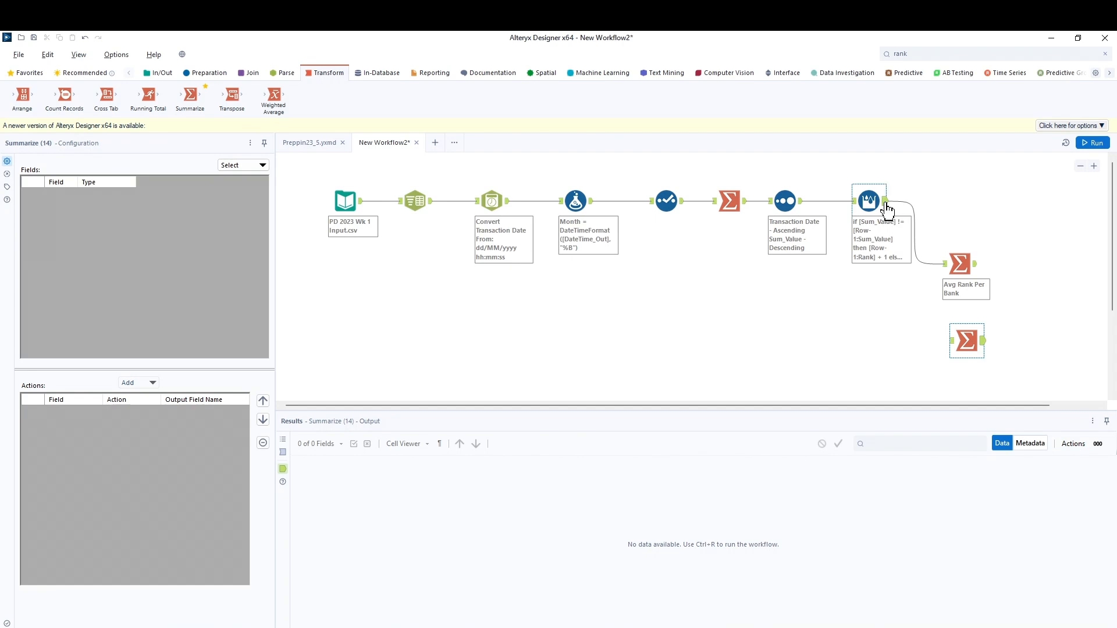
{"action": "left_click_drag", "start_coordinate": [885, 201], "coordinate": [951, 342]}
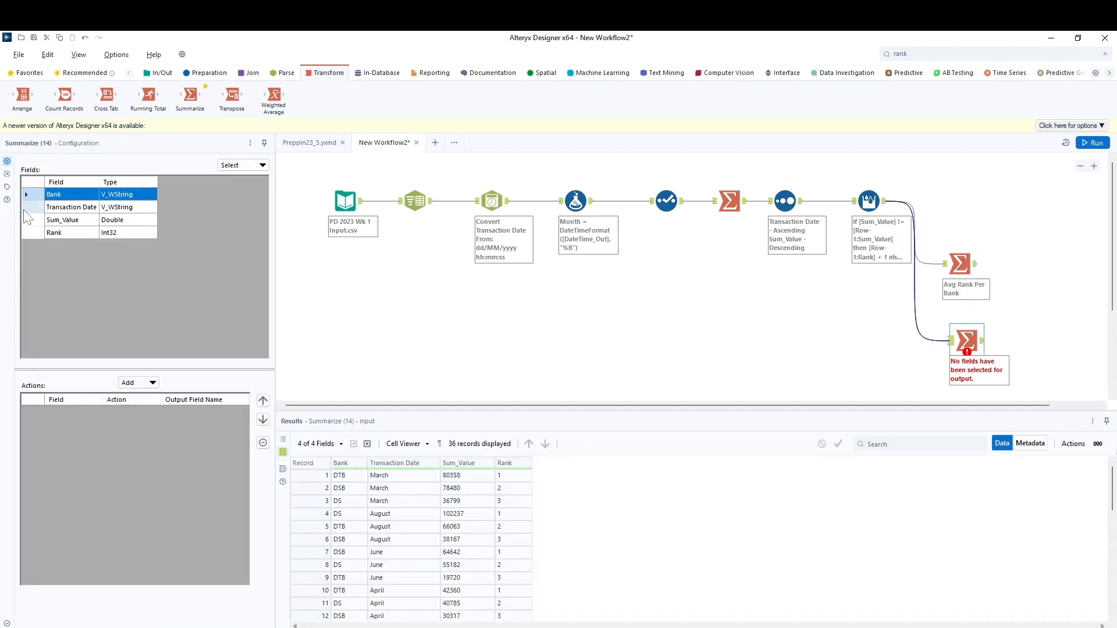
{"action": "left_click", "coordinate": [8, 187]}
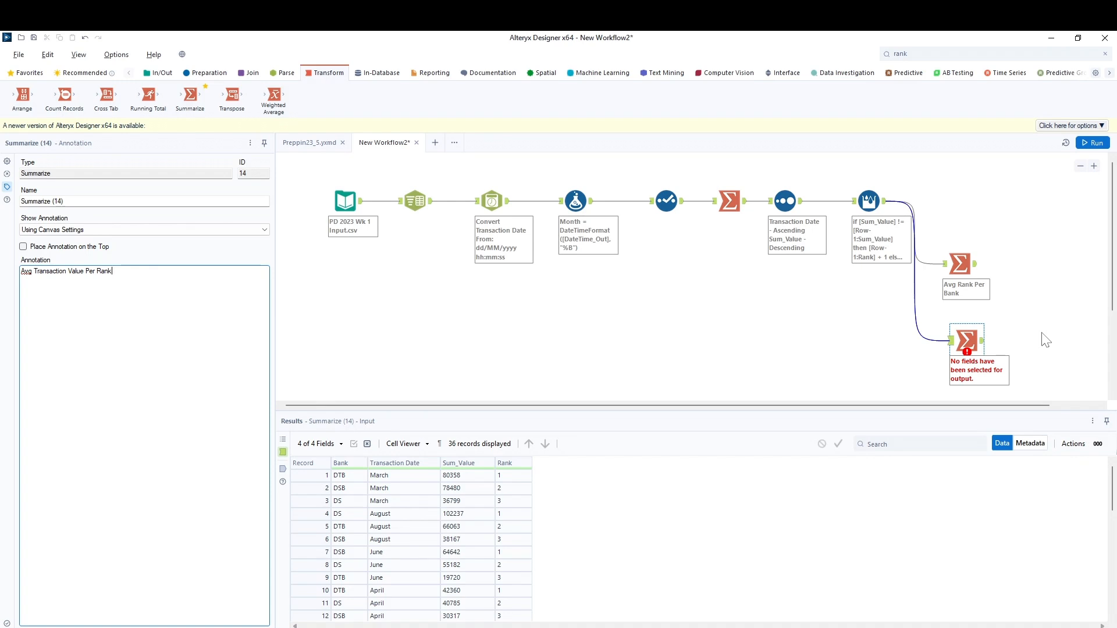
{"action": "left_click", "coordinate": [1042, 334]}
Group by Rank and average Sum_Value in the new Summarize tool, naming the averaged output field "Avg Transaction Value Per Rank"
{"action": "left_click", "coordinate": [967, 339]}
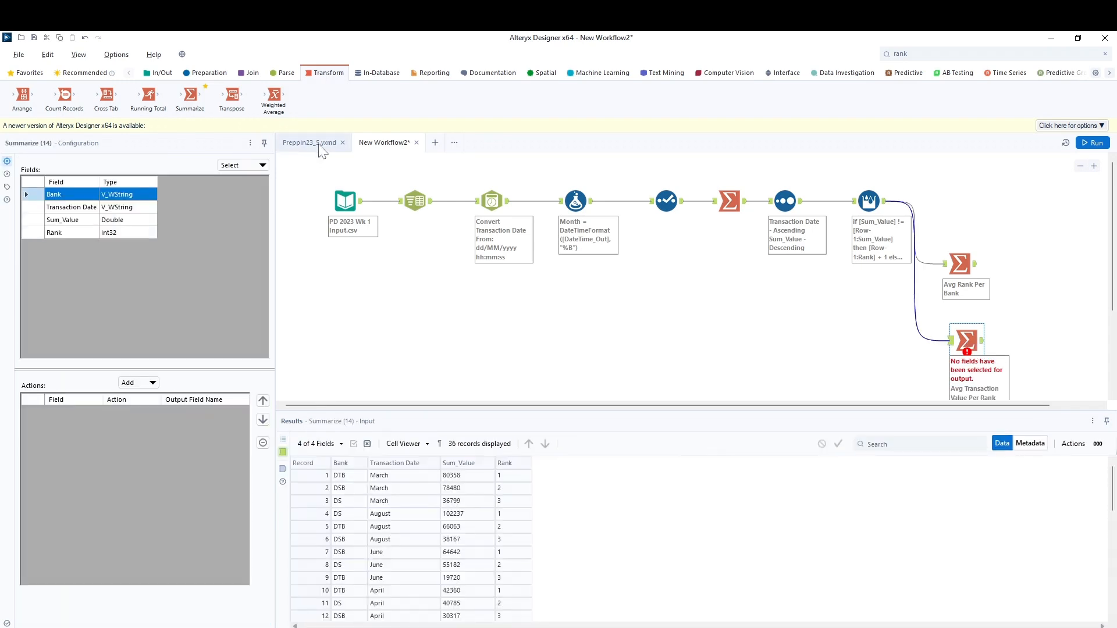
{"action": "left_click", "coordinate": [34, 233]}
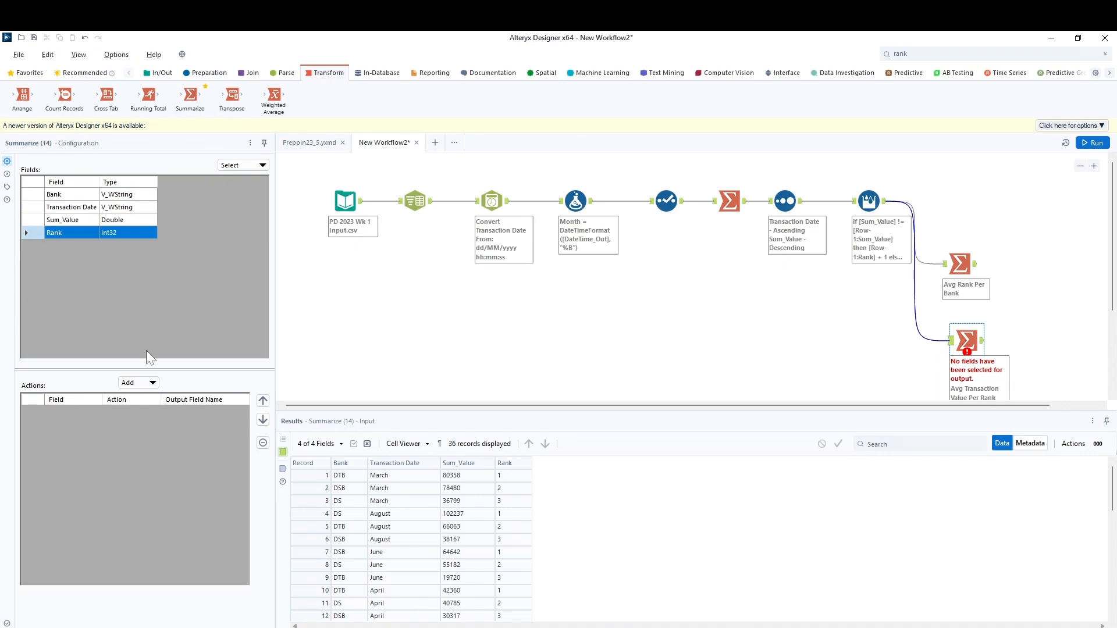
{"action": "left_click", "coordinate": [150, 384]}
{"action": "left_click", "coordinate": [150, 397]}
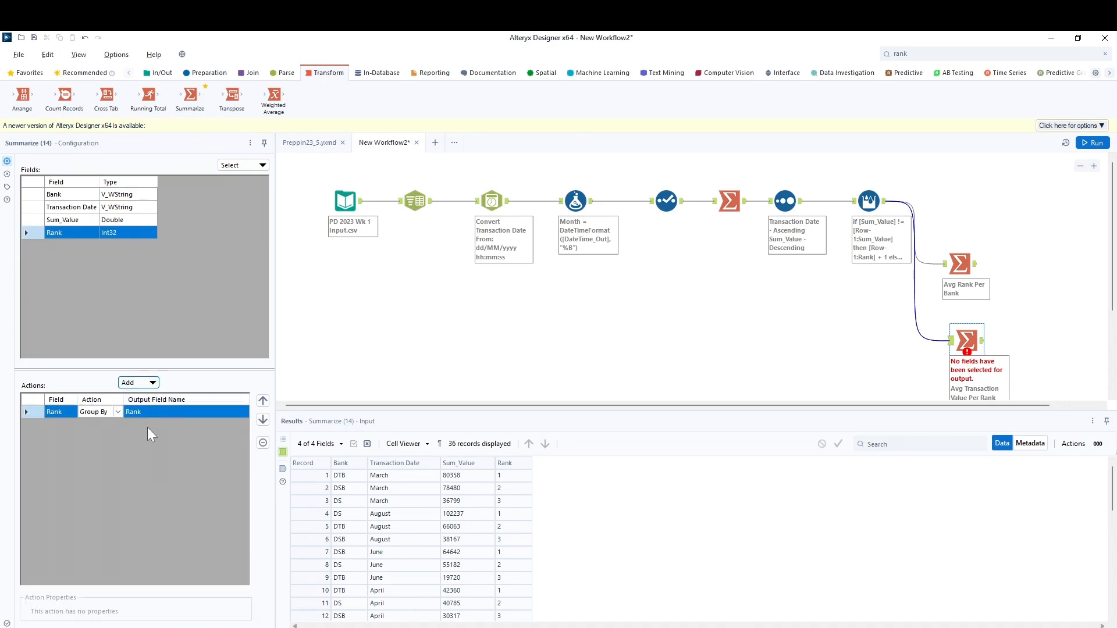
{"action": "left_click", "coordinate": [41, 221]}
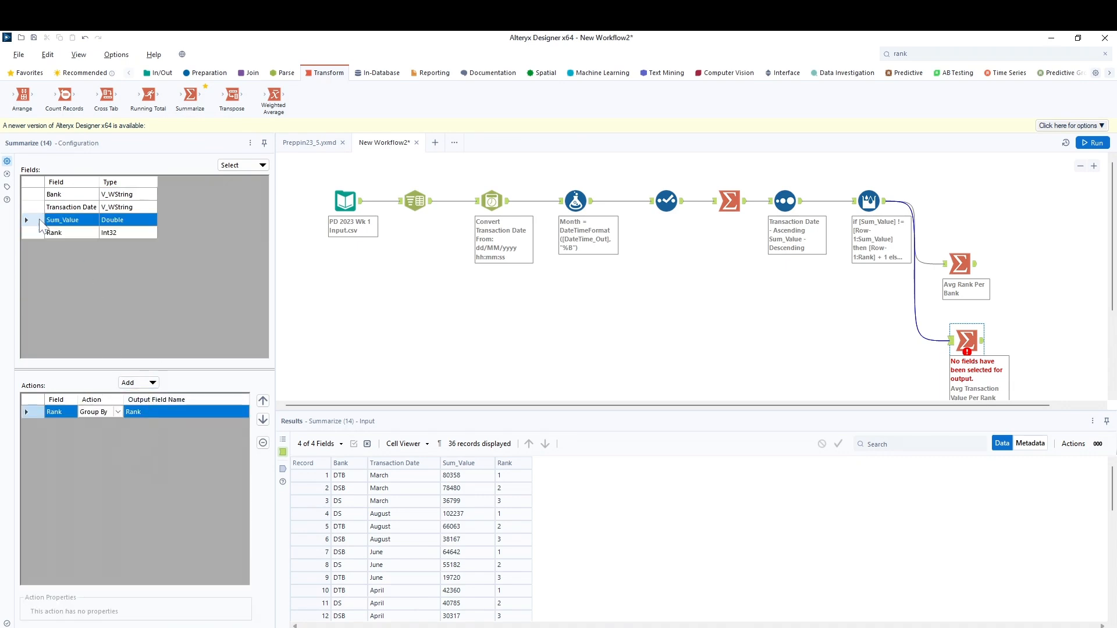
{"action": "left_click", "coordinate": [152, 383]}
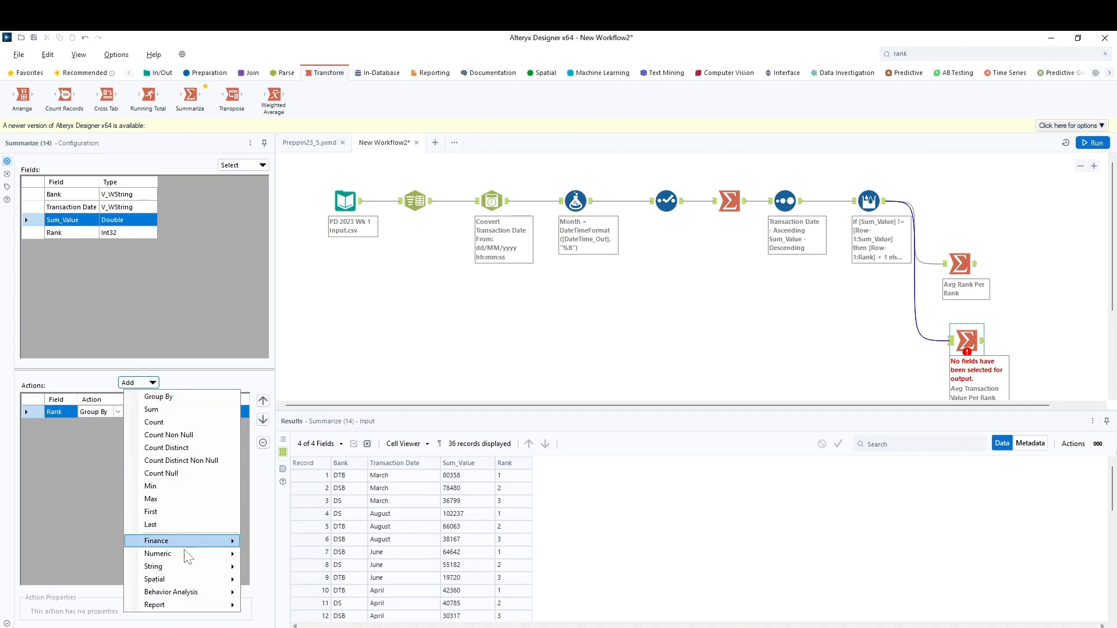
{"action": "mouse_move", "coordinate": [187, 553]}
{"action": "left_click", "coordinate": [273, 482]}
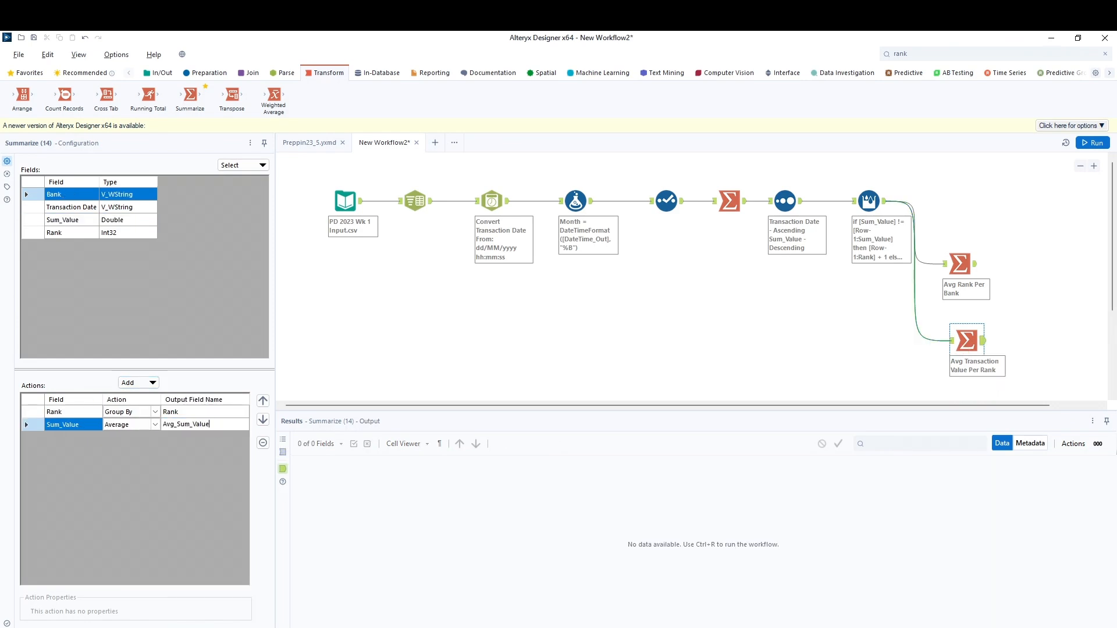
{"action": "left_click_drag", "start_coordinate": [214, 424], "coordinate": [142, 423]}
{"action": "type", "text": "Avg"}
{"action": "type", "text": " Transaction Value Per Rank"}
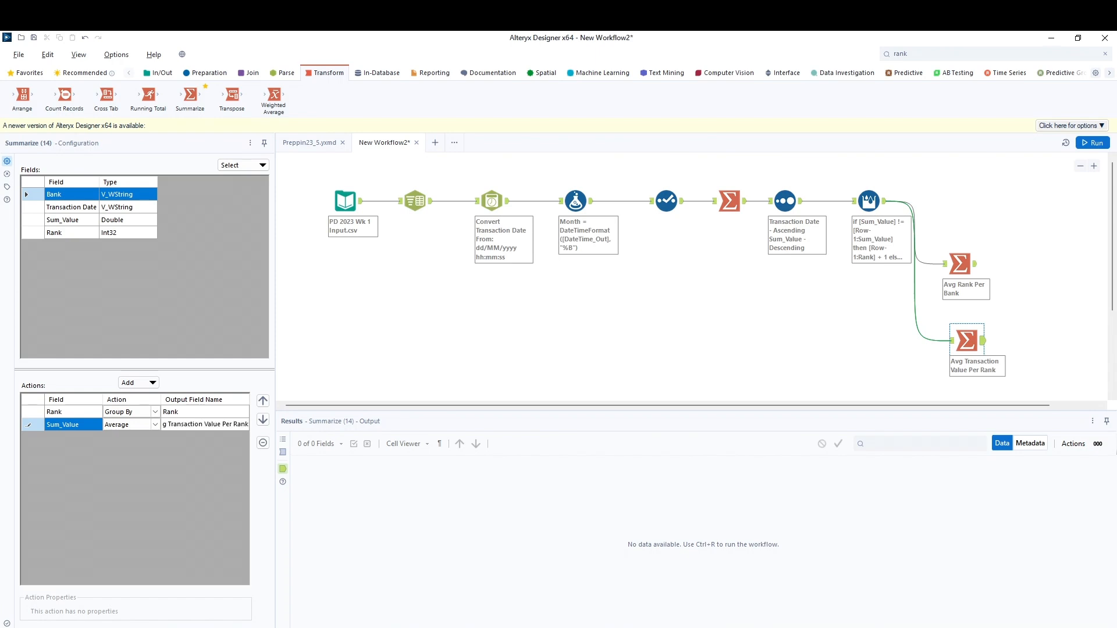
Run the workflow and check the average value per rank against the Avg Transaction Value per Rank column in the browser's expected output
{"action": "left_click", "coordinate": [1093, 142]}
{"action": "left_click", "coordinate": [982, 342]}
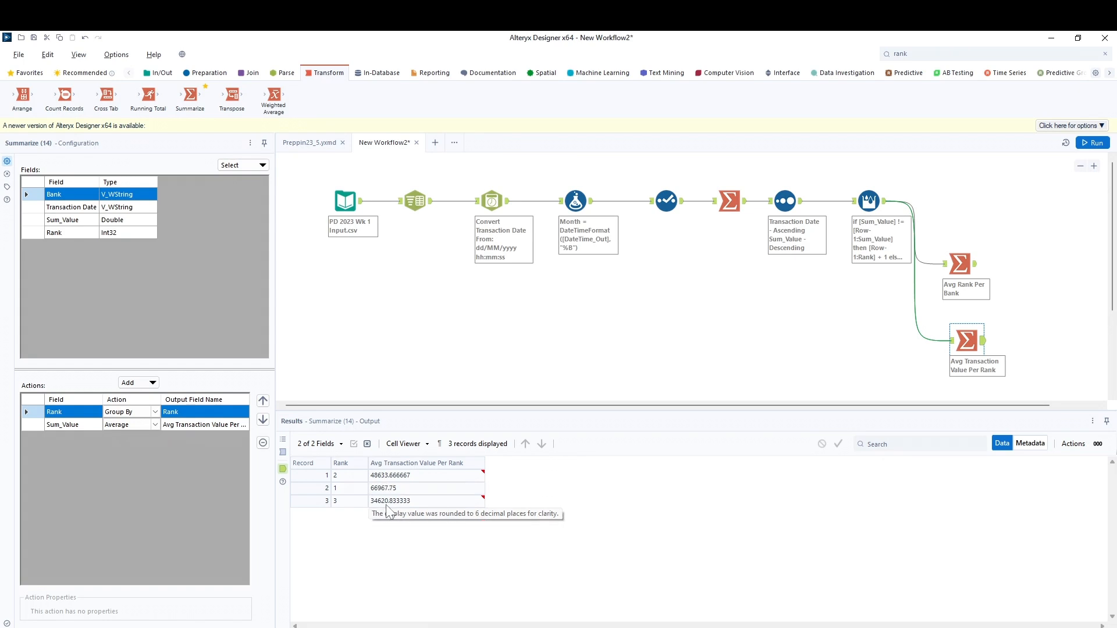
{"action": "mouse_move", "coordinate": [534, 33]}
{"action": "left_mouse_down"}
{"action": "mouse_move", "coordinate": [522, 88]}
{"action": "mouse_move", "coordinate": [534, 33]}
{"action": "left_mouse_up"}
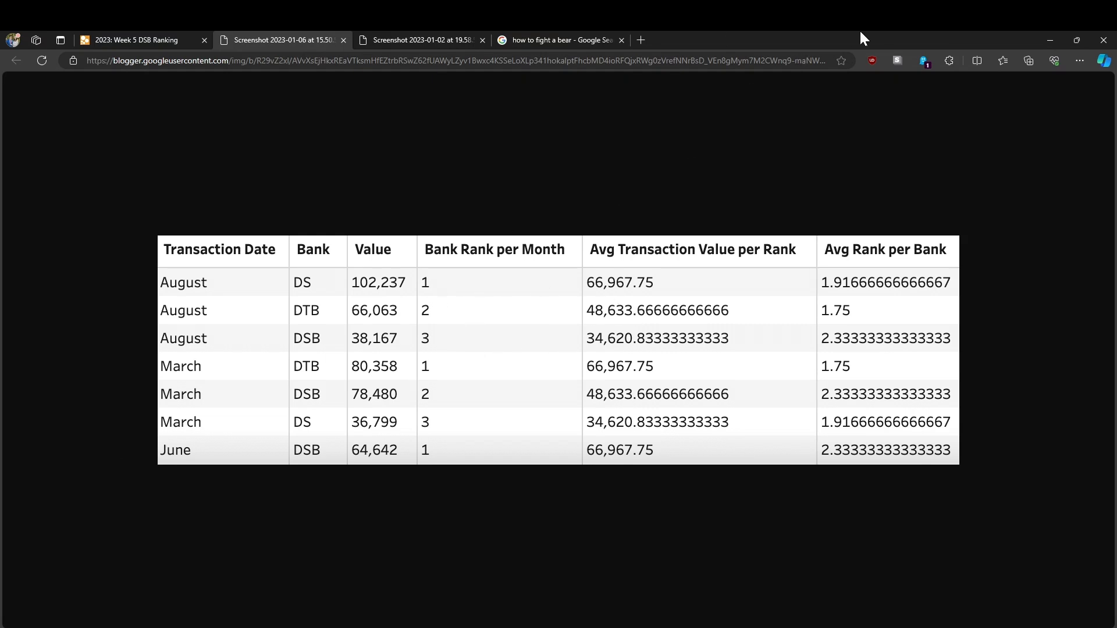
{"action": "left_click_drag", "start_coordinate": [860, 34], "coordinate": [1, 334]}
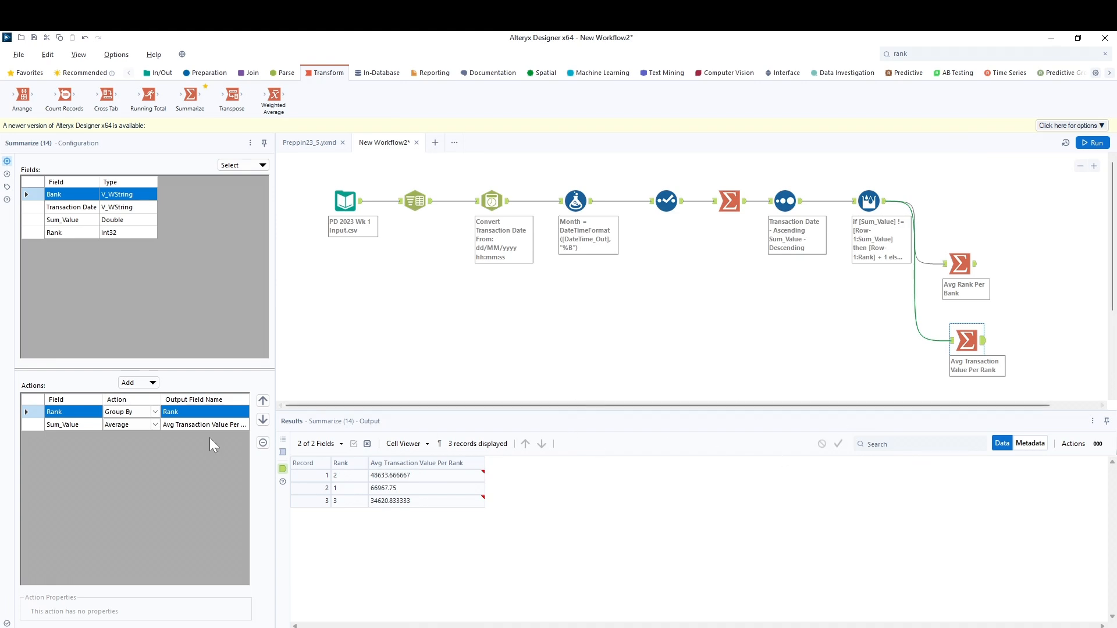
Rename the averaged output field in the Avg Rank Per Bank Summarize tool to "Avg Rank Per Bank" and rerun the workflow
{"action": "left_click", "coordinate": [969, 271]}
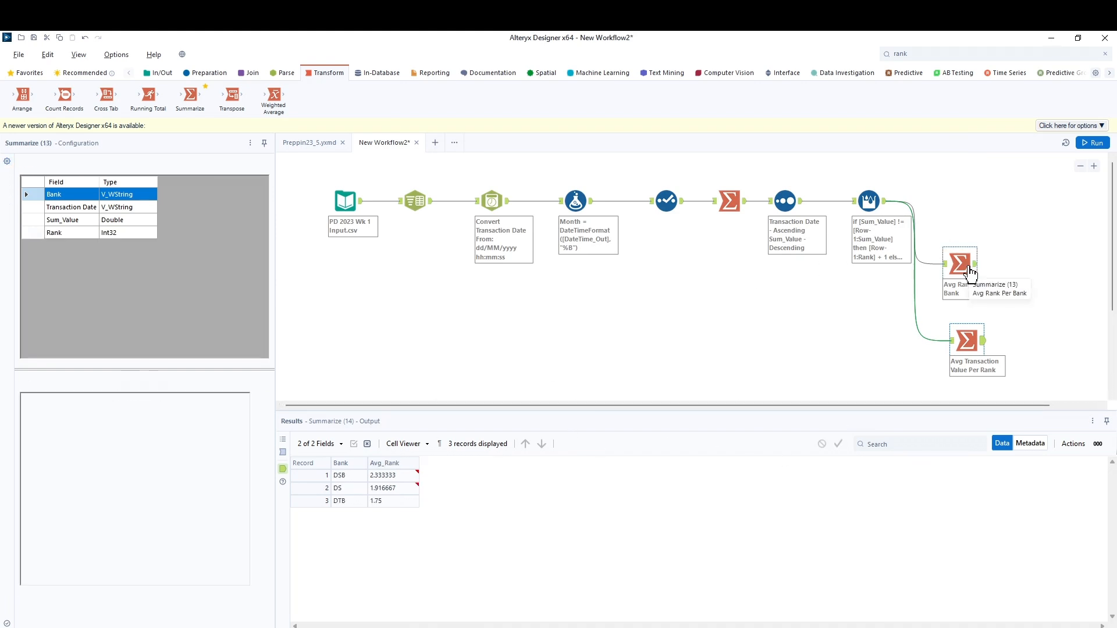
{"action": "left_click", "coordinate": [181, 425]}
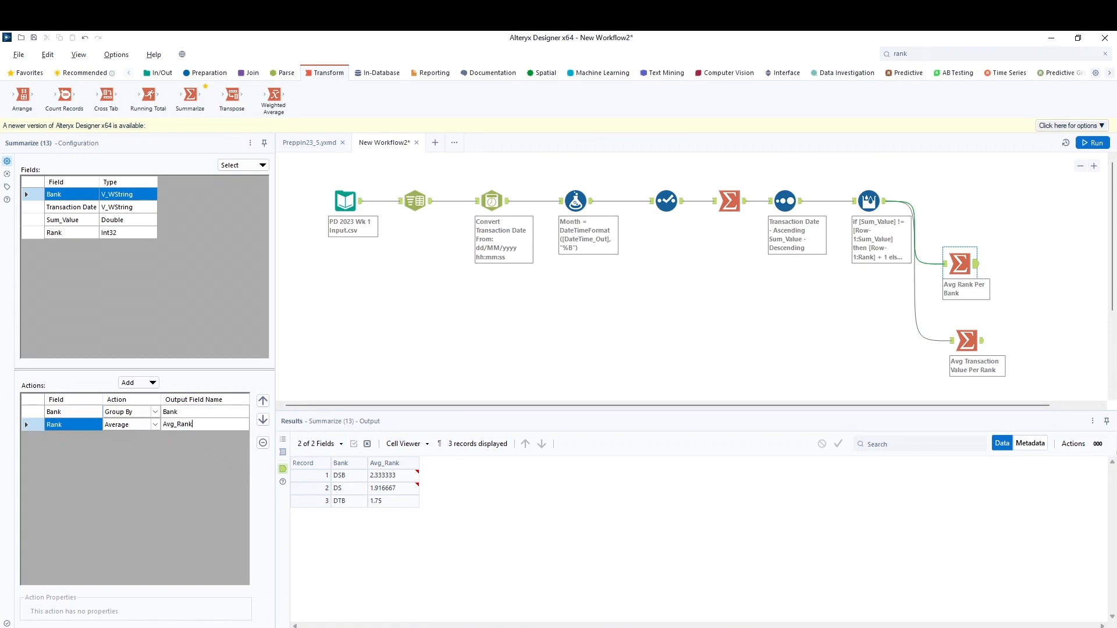
{"action": "type", "text": "Avg Rank Per Bank"}
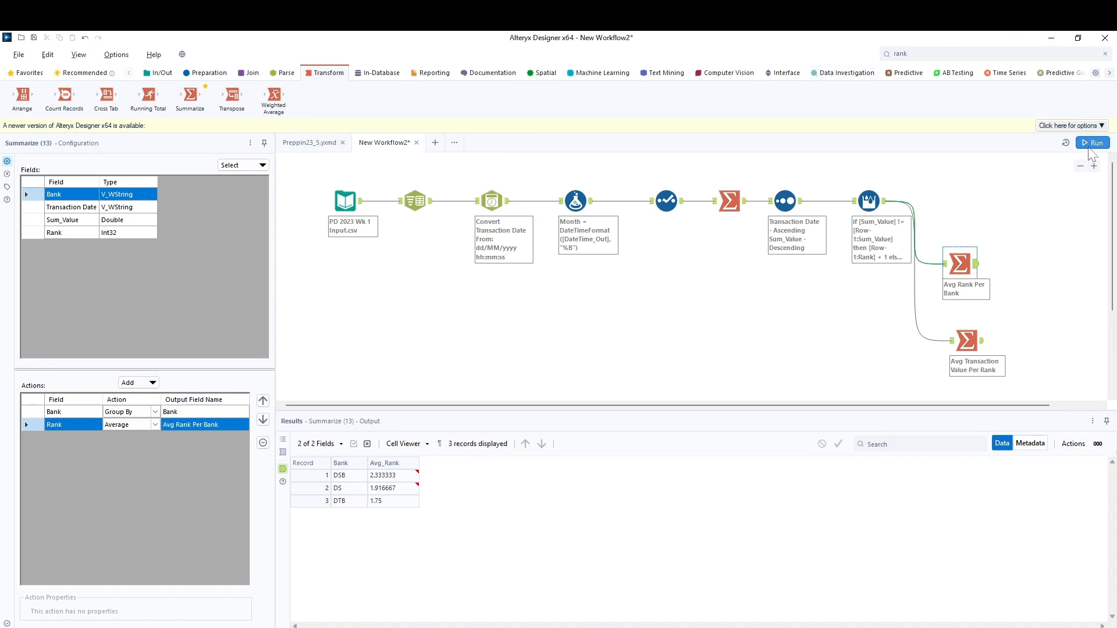
{"action": "left_click", "coordinate": [1079, 242]}
{"action": "left_click", "coordinate": [1048, 257]}
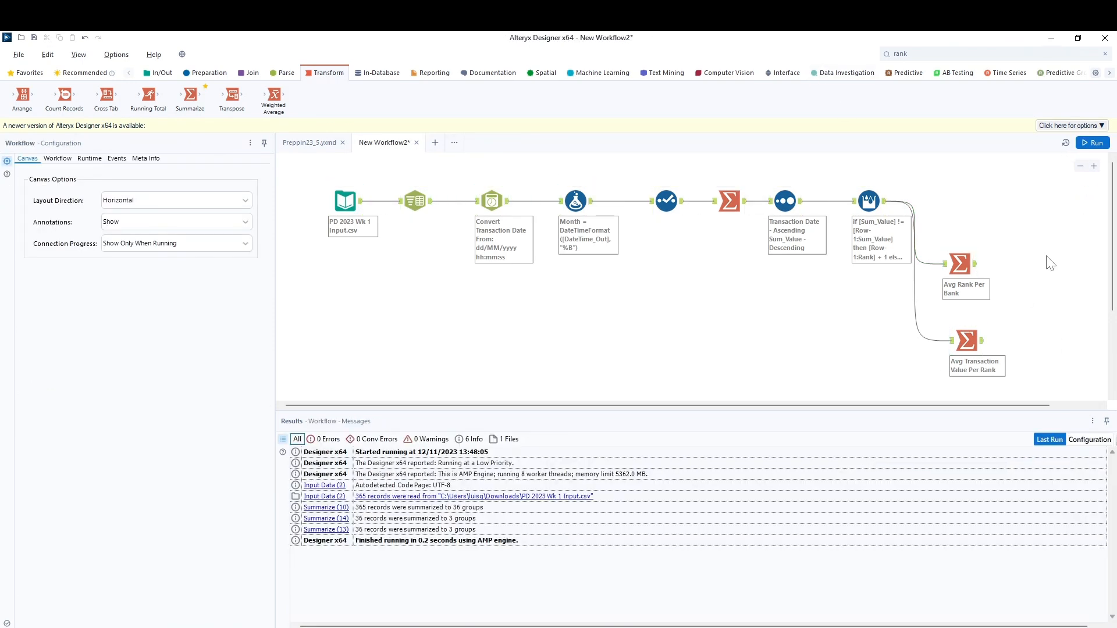
Review the outputs of the Multi-Row Formula and both average Summarize tools alongside the expected output table in the browser
{"action": "left_click", "coordinate": [885, 202]}
{"action": "left_click", "coordinate": [963, 265]}
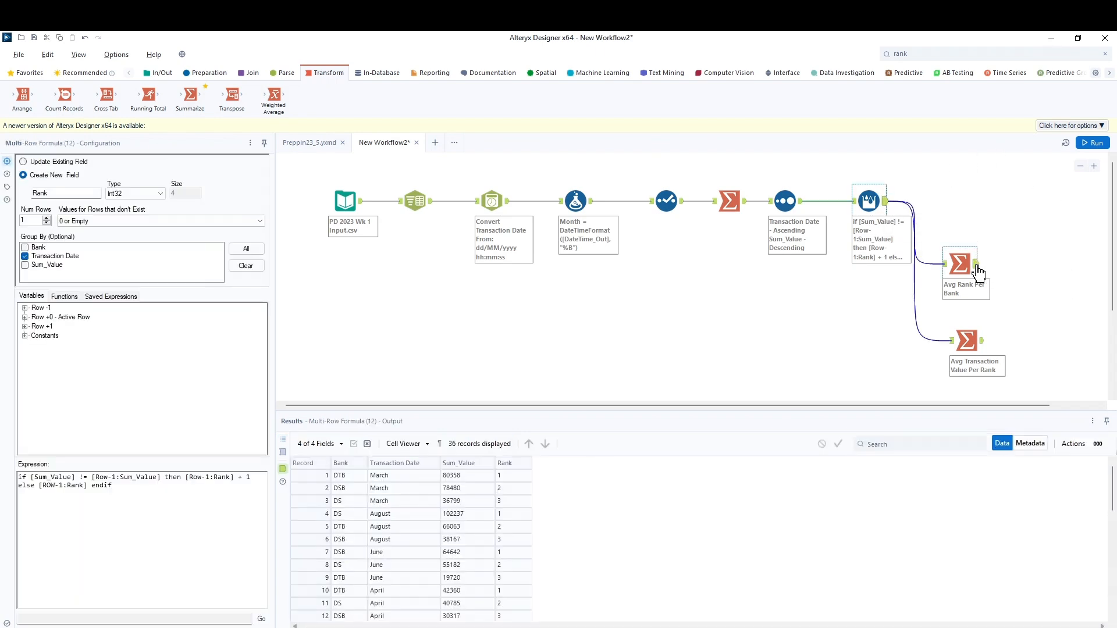
{"action": "left_click", "coordinate": [988, 342]}
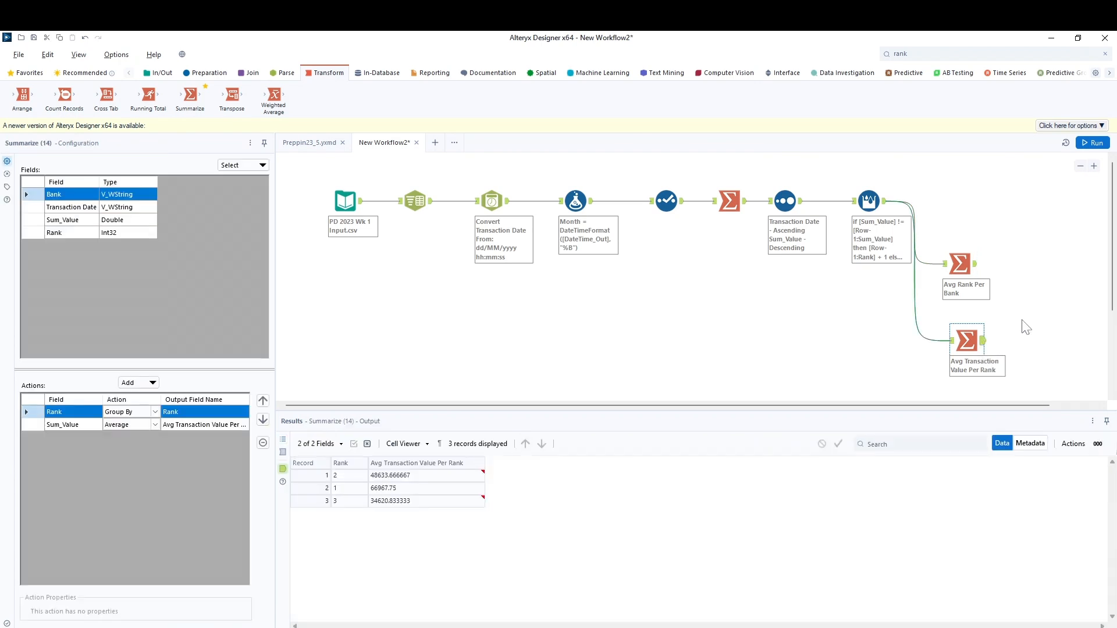
{"action": "left_click_drag", "start_coordinate": [967, 405], "coordinate": [1018, 407]}
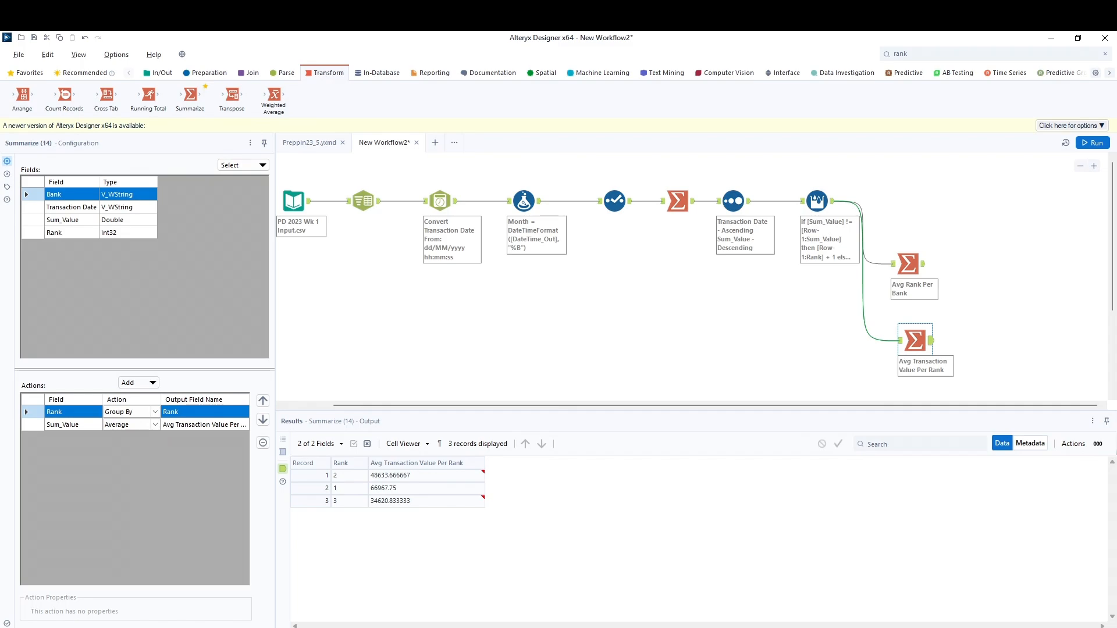
{"action": "left_click_drag", "start_coordinate": [232, 627], "coordinate": [506, 31]}
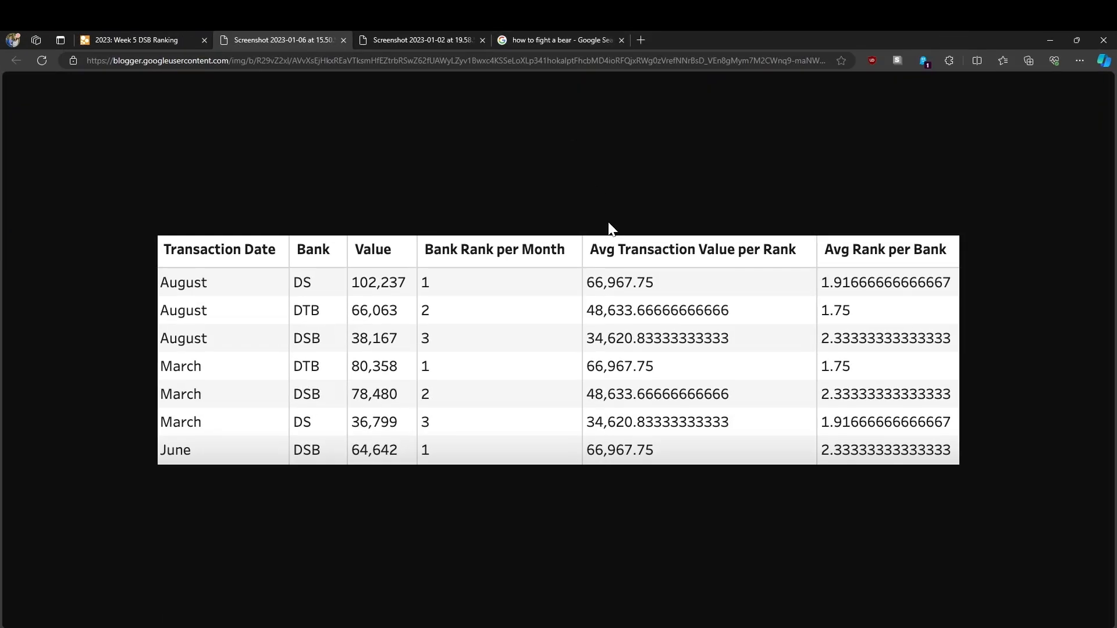
{"action": "left_click_drag", "start_coordinate": [696, 51], "coordinate": [687, 352]}
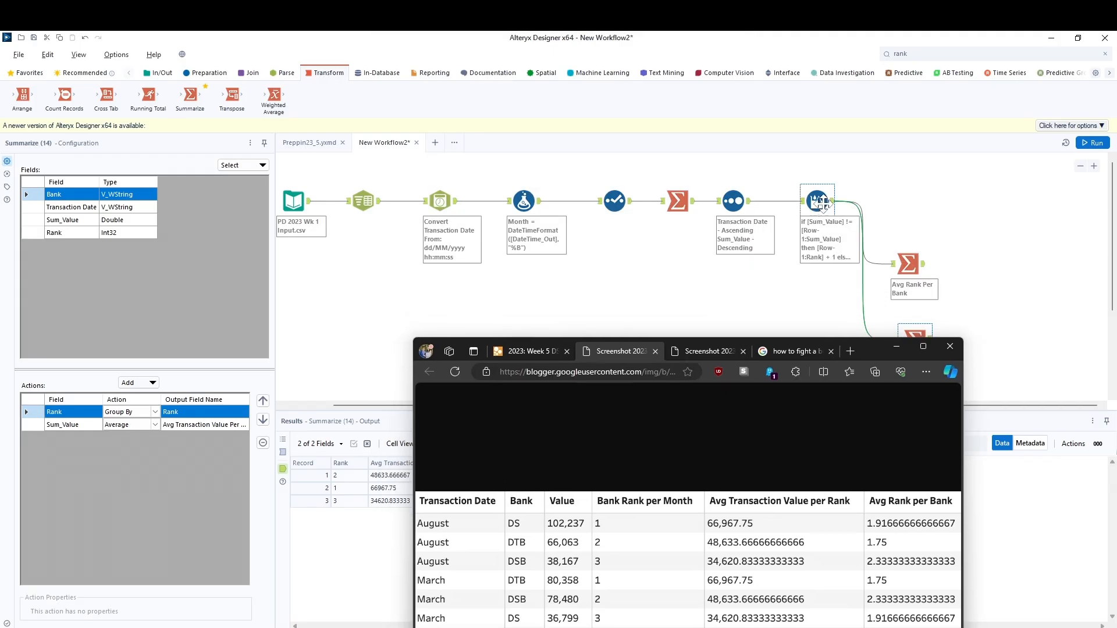
{"action": "left_click", "coordinate": [922, 347]}
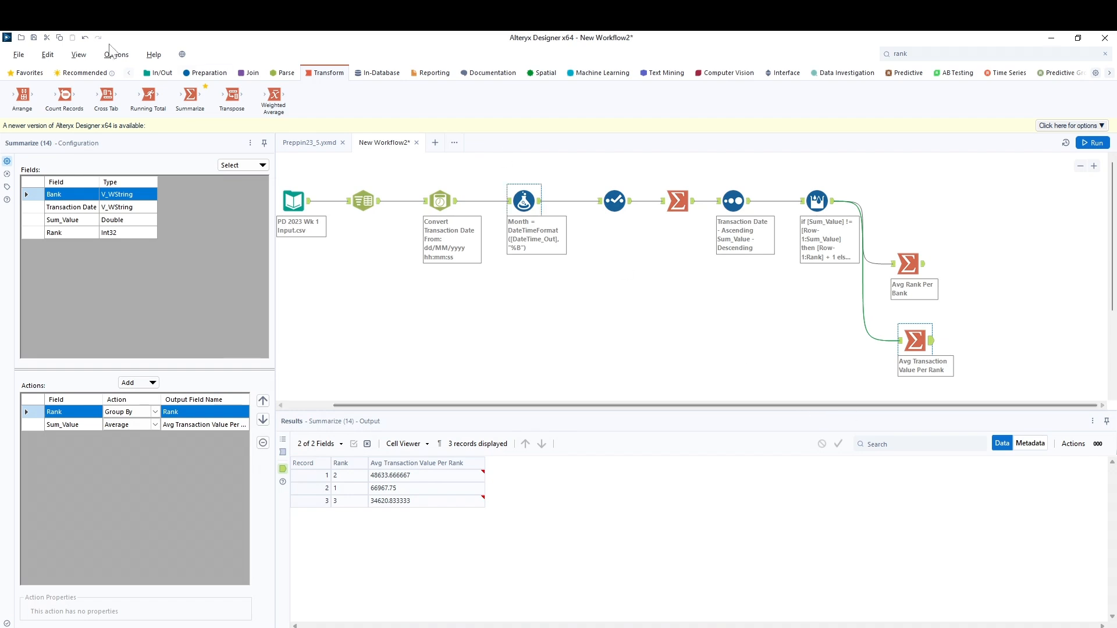
Add a Join tool, feeding its left input from the Multi-Row Formula tool and its right input from Avg Rank Per Bank
{"action": "left_click", "coordinate": [210, 74]}
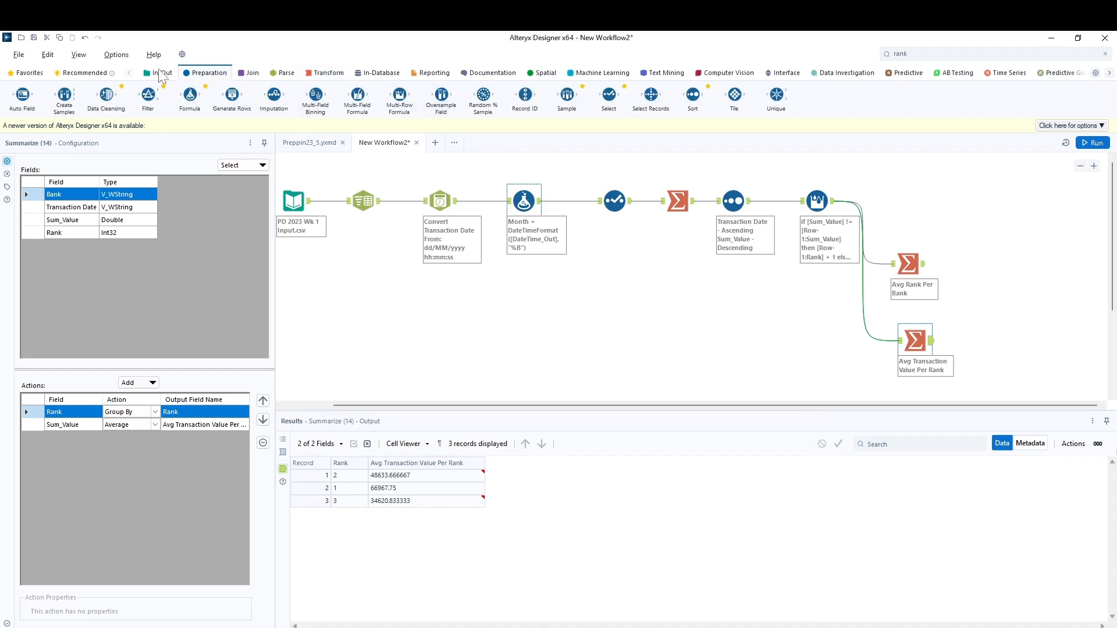
{"action": "left_click", "coordinate": [29, 72]}
{"action": "left_click_drag", "start_coordinate": [441, 96], "coordinate": [972, 201]}
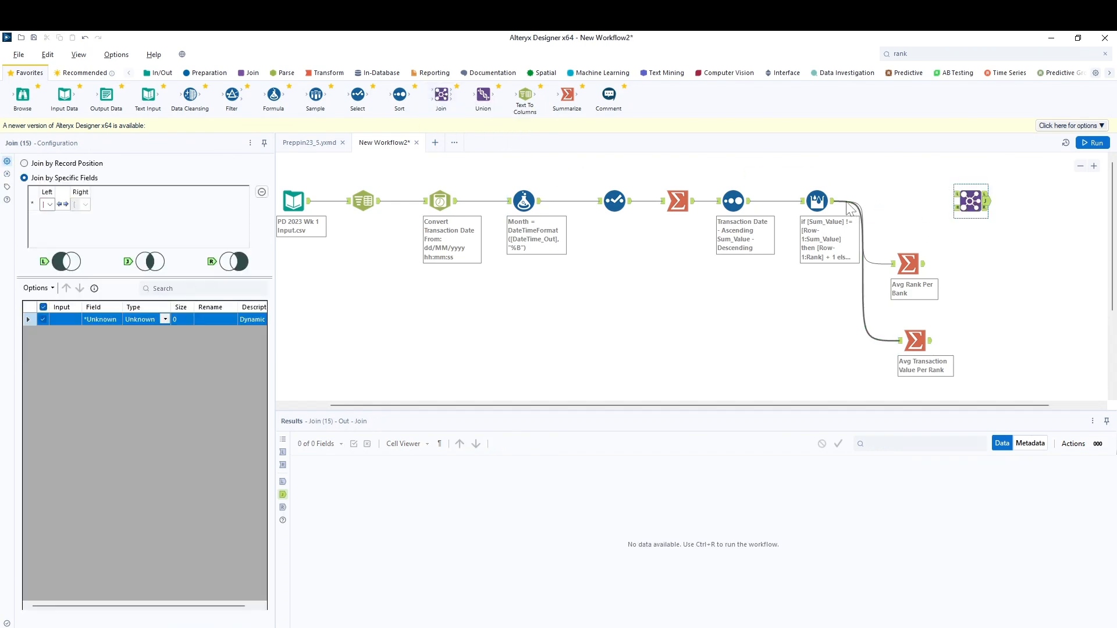
{"action": "left_click_drag", "start_coordinate": [834, 201], "coordinate": [956, 195]}
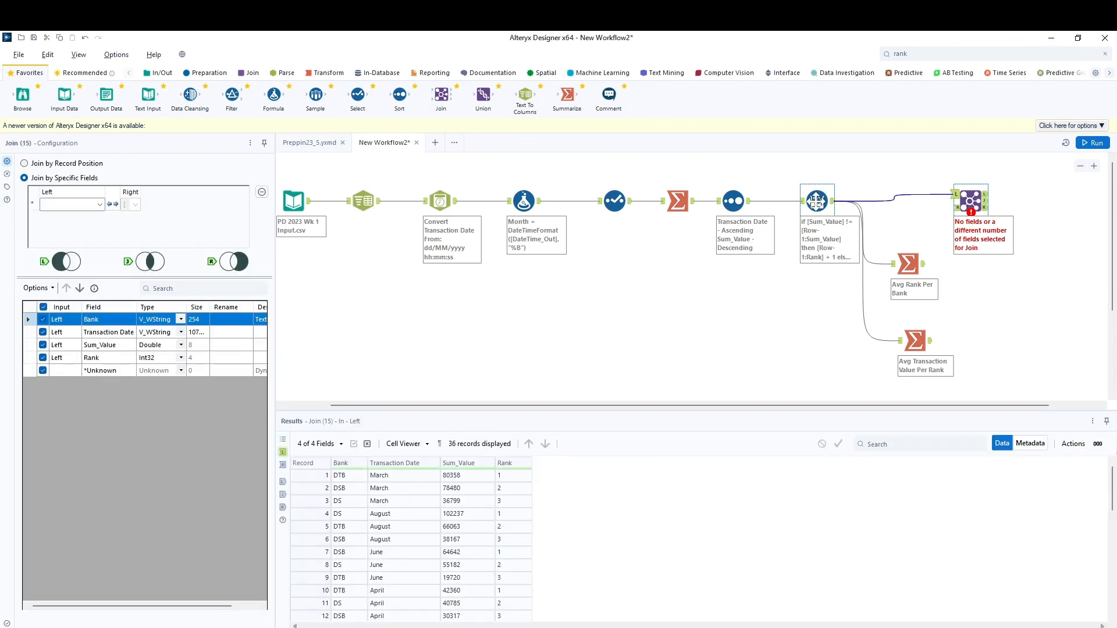
{"action": "left_click", "coordinate": [820, 202]}
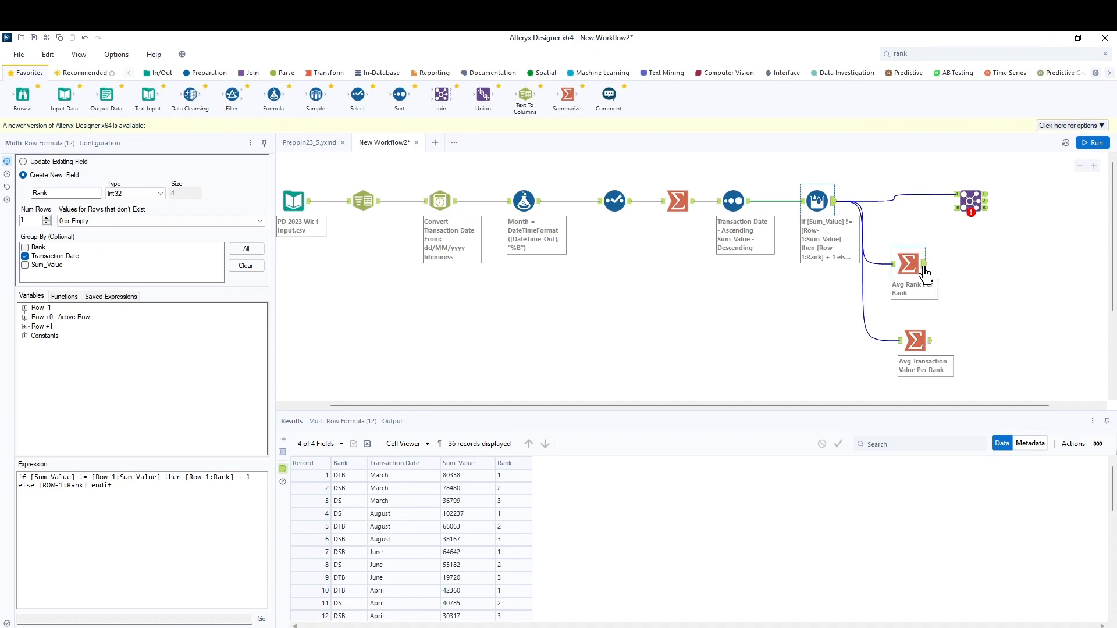
{"action": "left_click_drag", "start_coordinate": [925, 263], "coordinate": [957, 214]}
{"action": "left_click", "coordinate": [969, 199]}
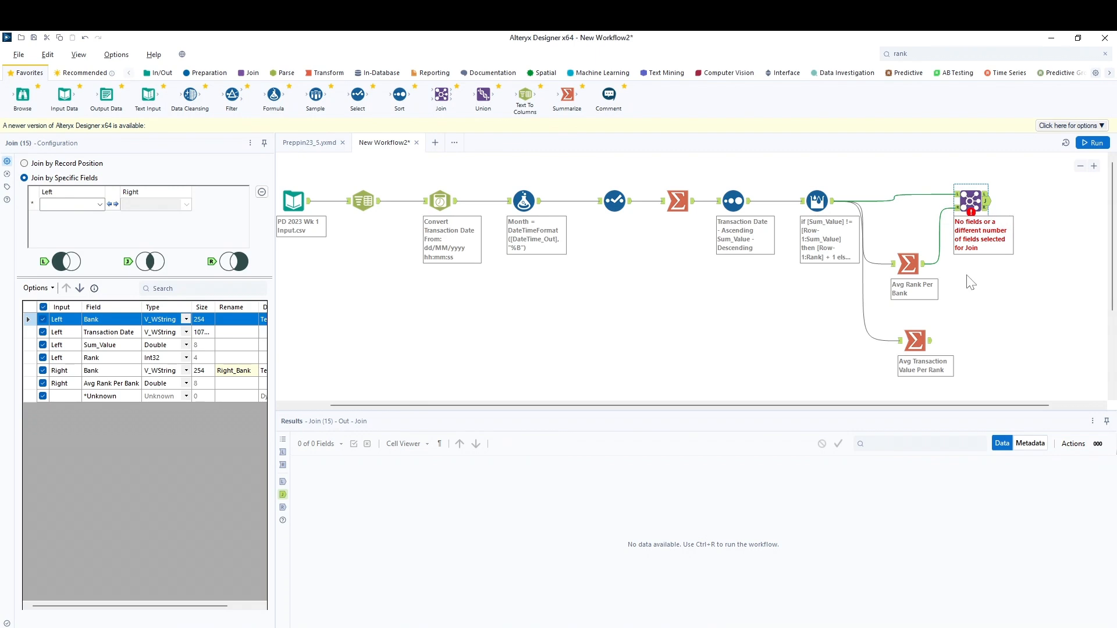
Join the two inputs on Bank, check their data, and exclude the duplicate right-hand Bank field from the Join output
{"action": "left_click", "coordinate": [100, 205]}
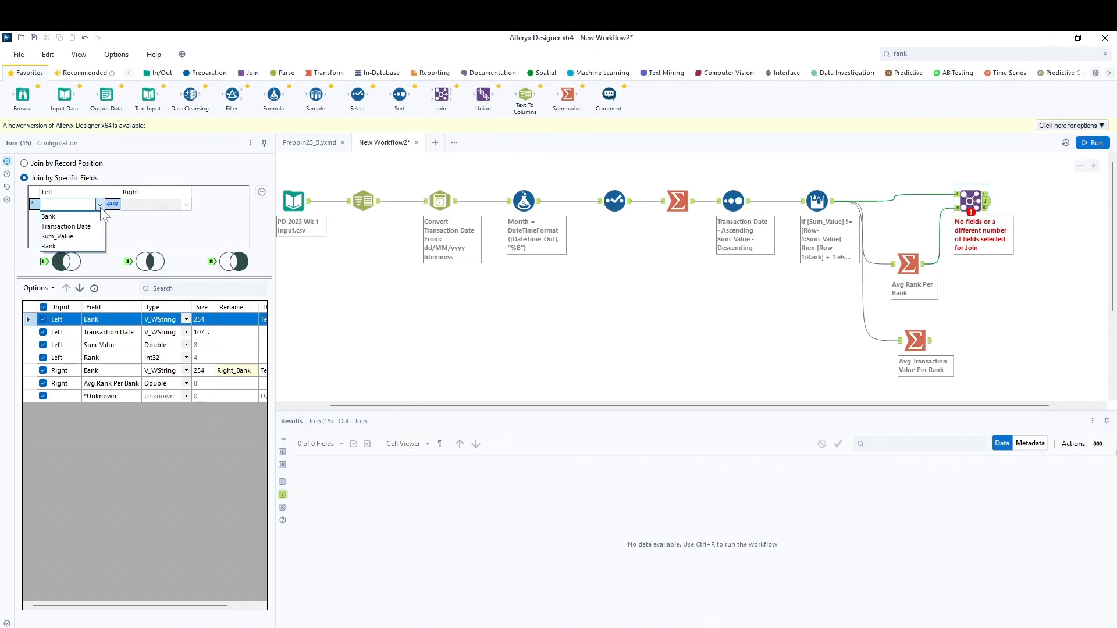
{"action": "left_click", "coordinate": [82, 215]}
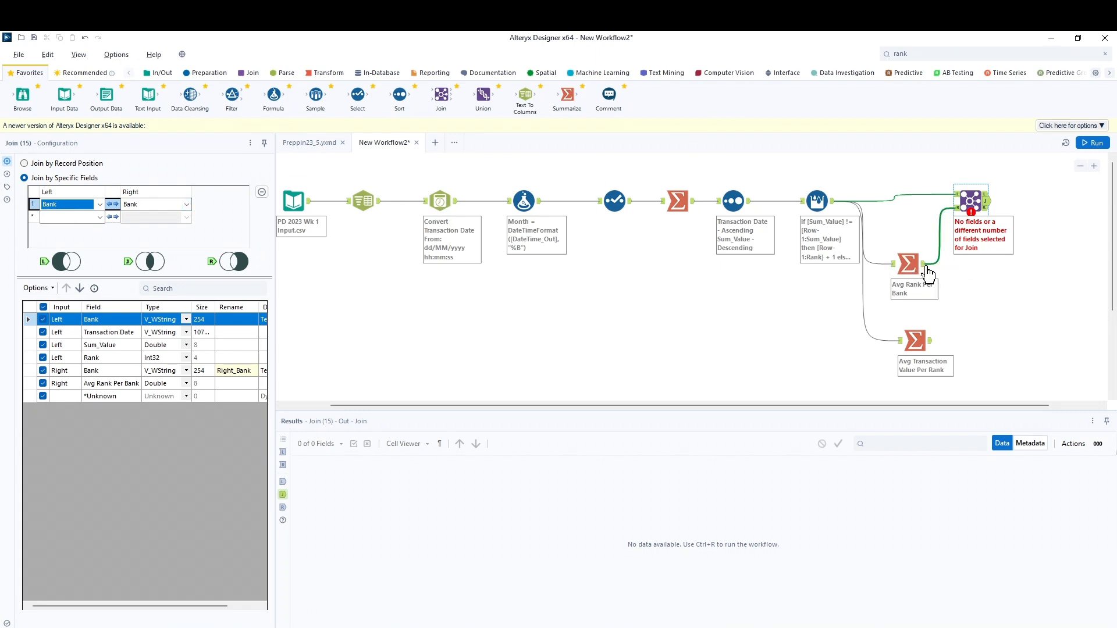
{"action": "left_click", "coordinate": [909, 264]}
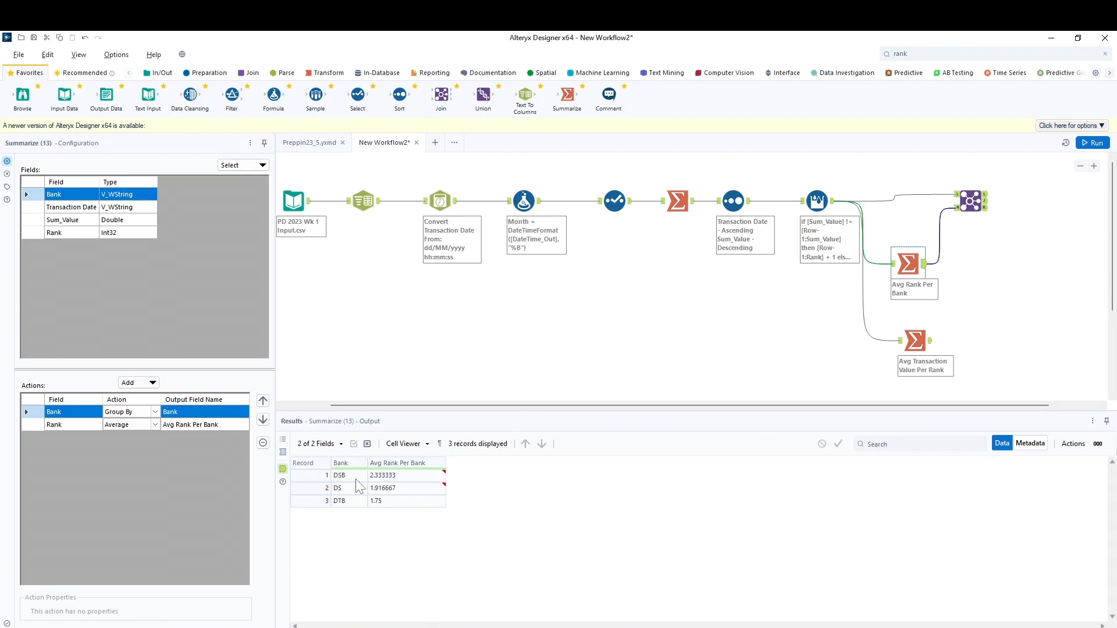
{"action": "left_click", "coordinate": [819, 201]}
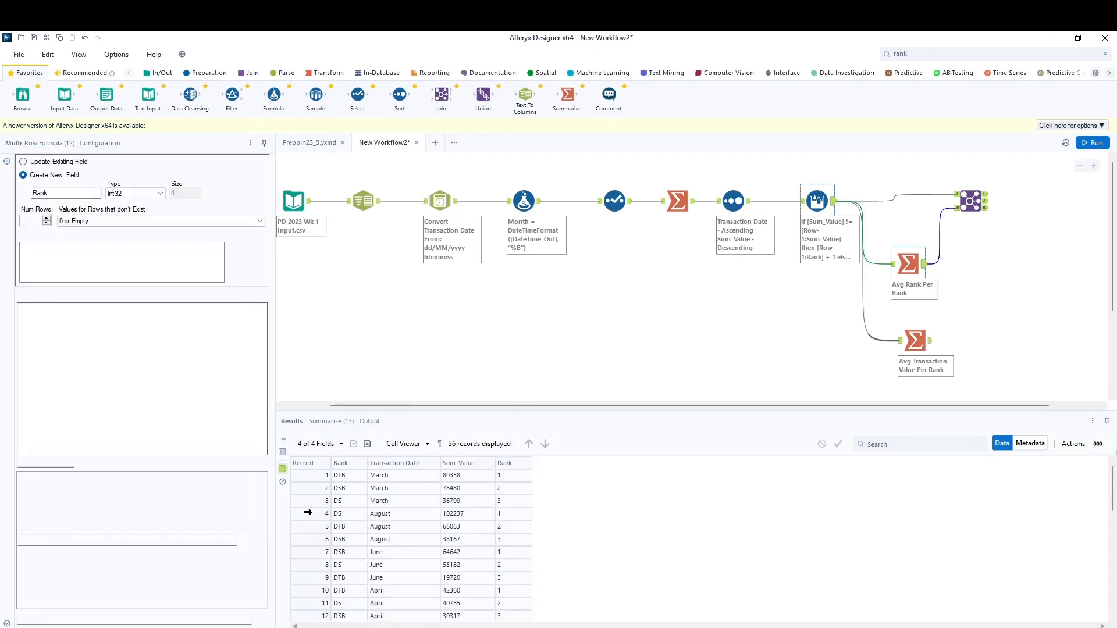
{"action": "left_click", "coordinate": [971, 201]}
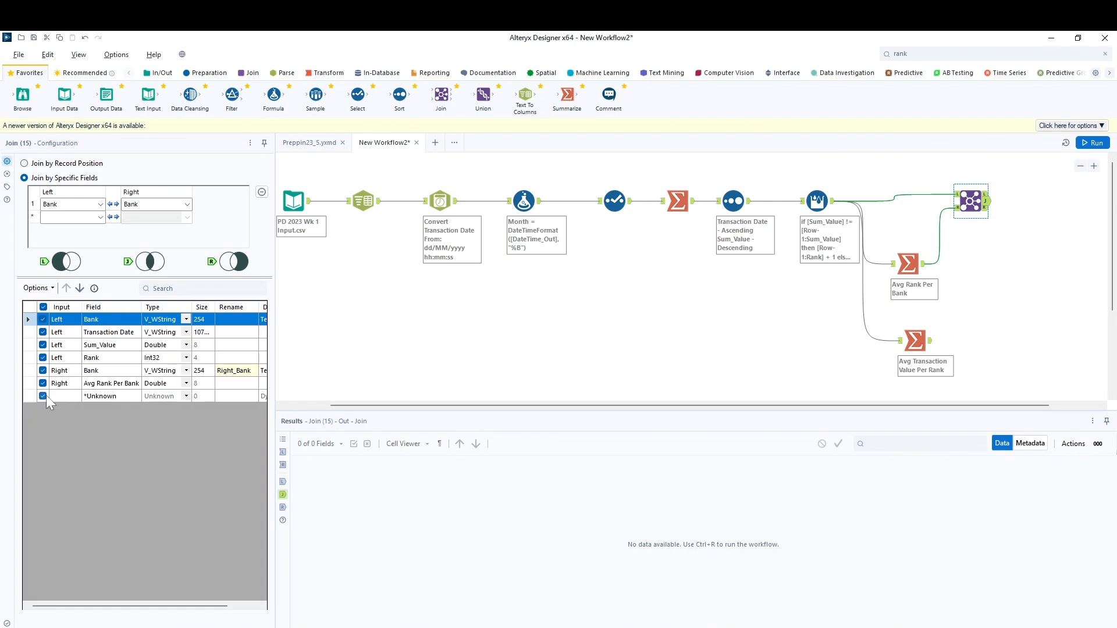
{"action": "left_click", "coordinate": [42, 370]}
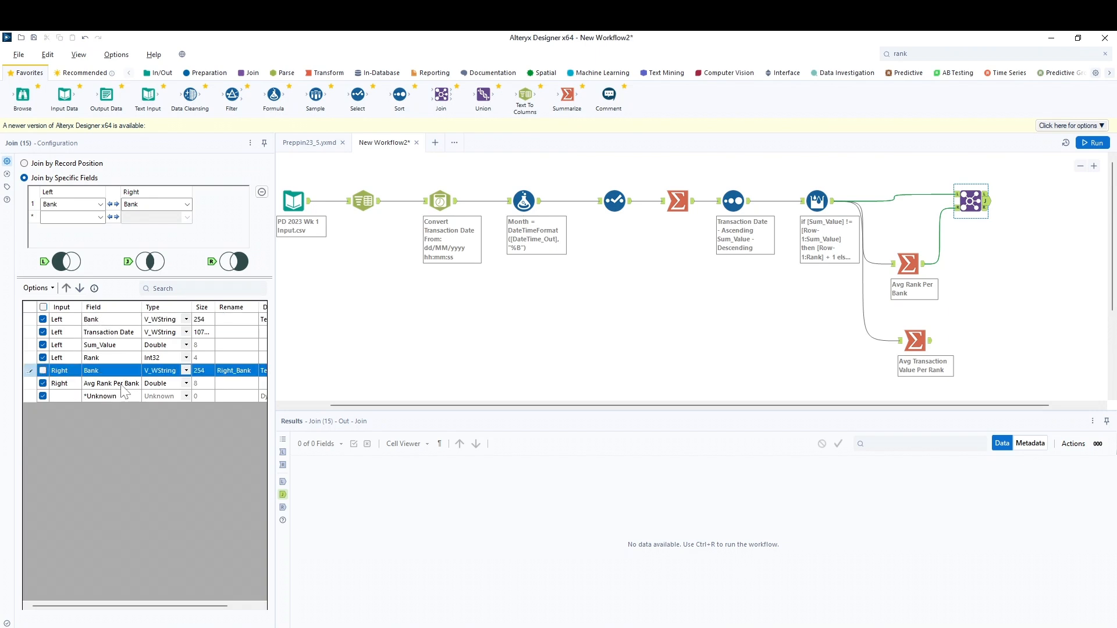
Run the workflow and examine the left, right and joined outputs of the Join on Bank through all records
{"action": "left_click", "coordinate": [1094, 144]}
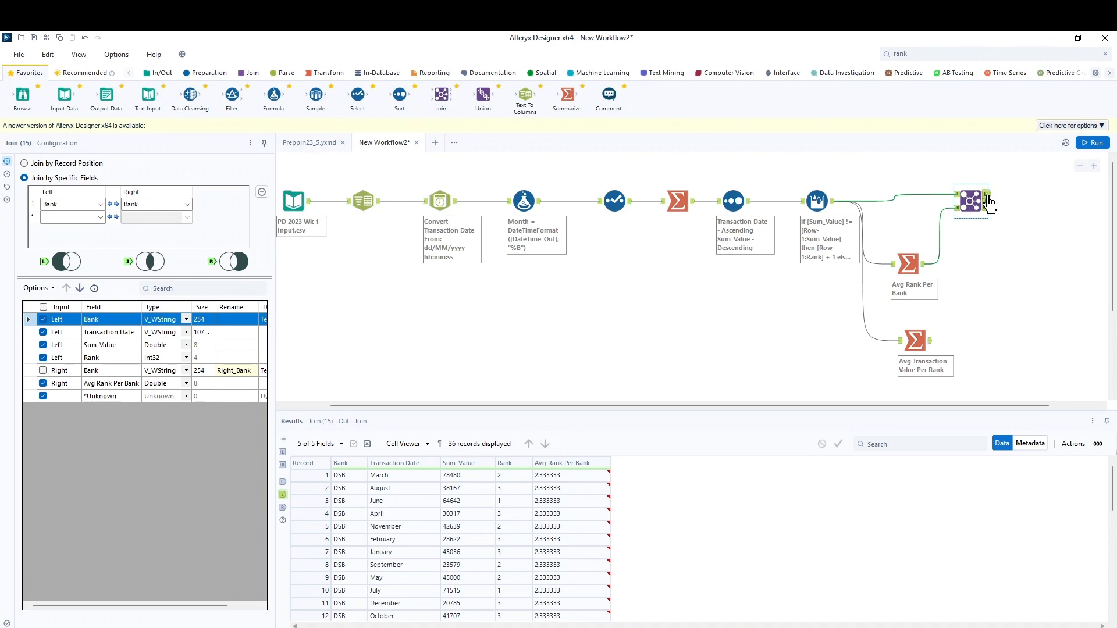
{"action": "left_click", "coordinate": [986, 194]}
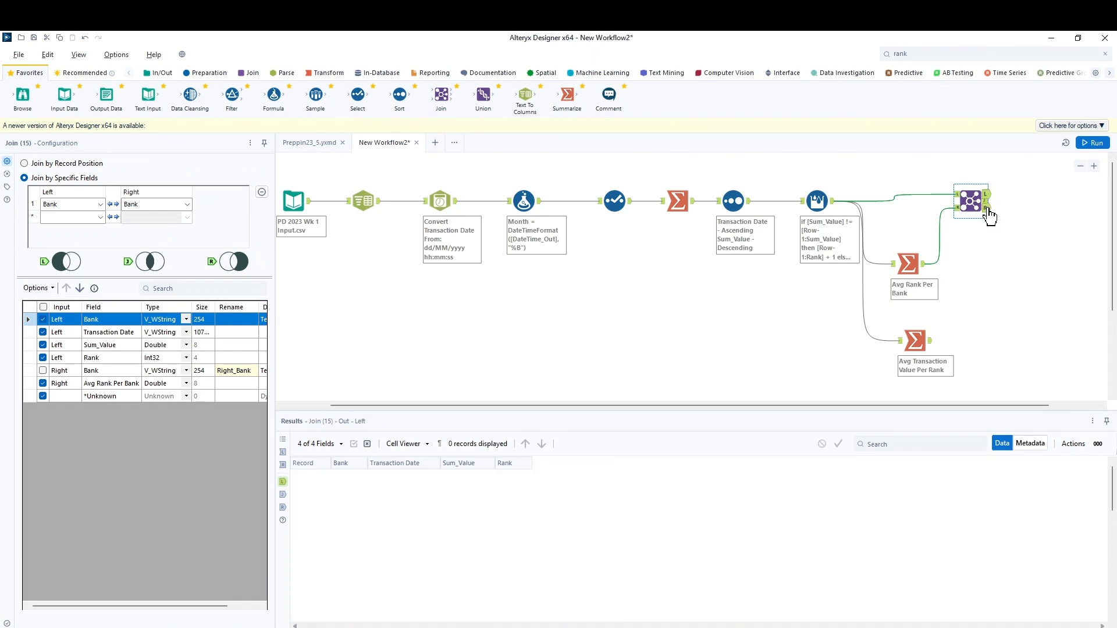
{"action": "left_click", "coordinate": [987, 210]}
{"action": "left_click", "coordinate": [987, 201]}
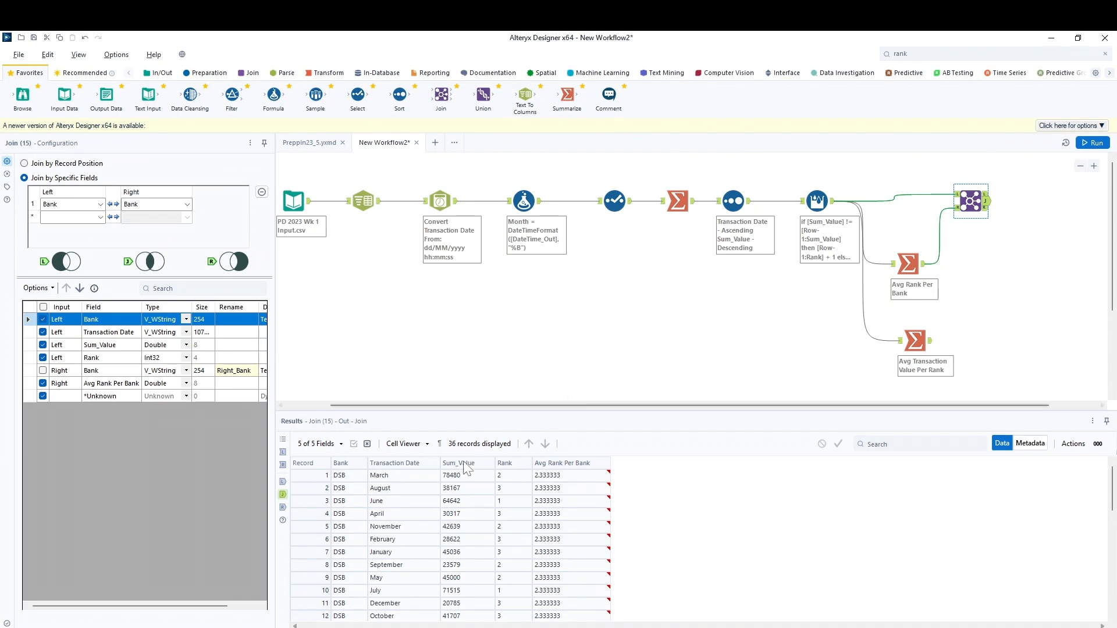
{"action": "mouse_move", "coordinate": [599, 483]}
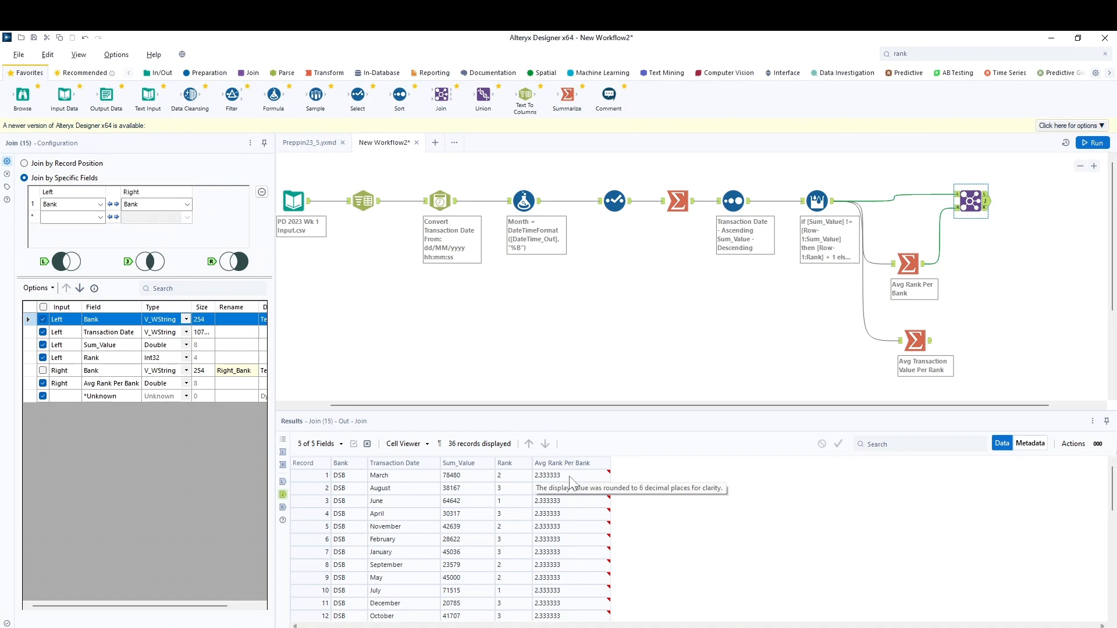
{"action": "scroll", "coordinate": [552, 550], "scroll_direction": "down", "scroll_amount": 3}
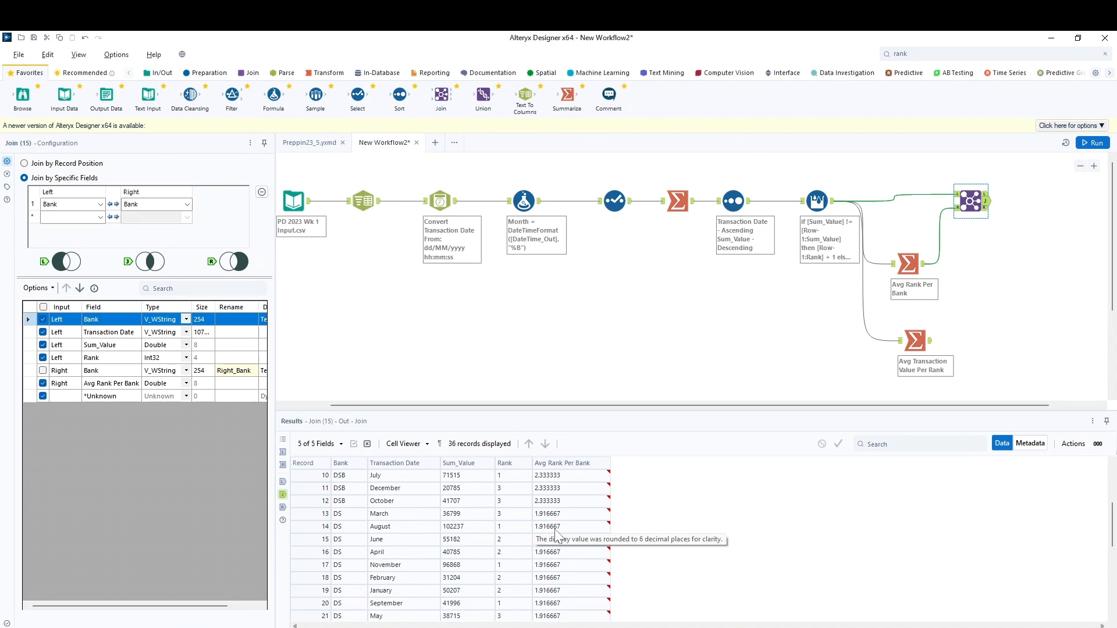
{"action": "scroll", "coordinate": [561, 533], "scroll_direction": "down", "scroll_amount": 5}
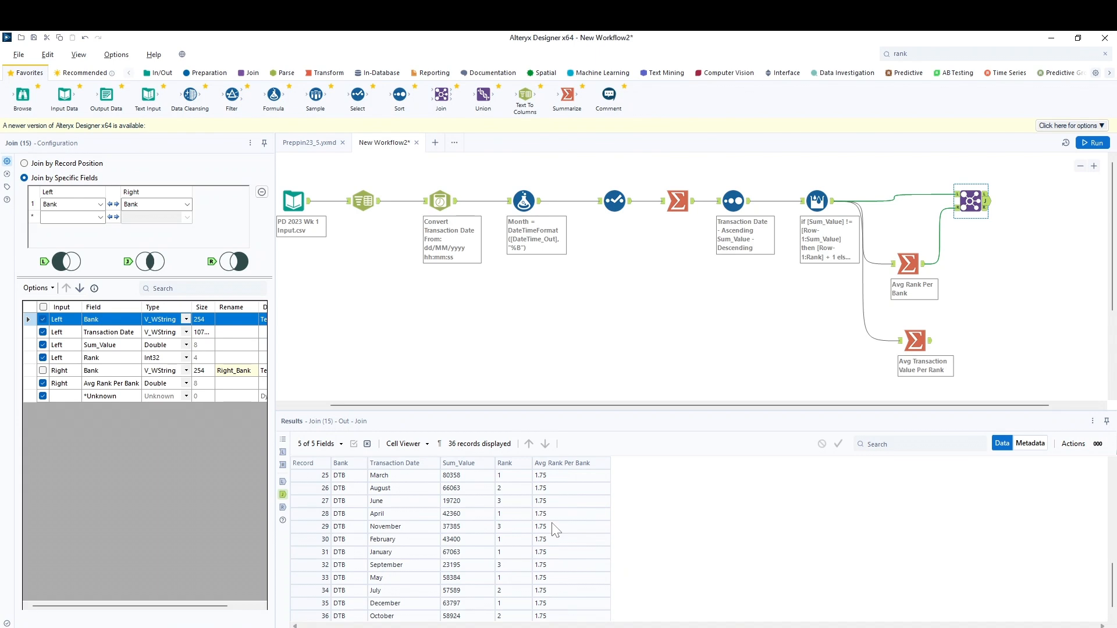
{"action": "scroll", "coordinate": [558, 525], "scroll_direction": "up", "scroll_amount": 8}
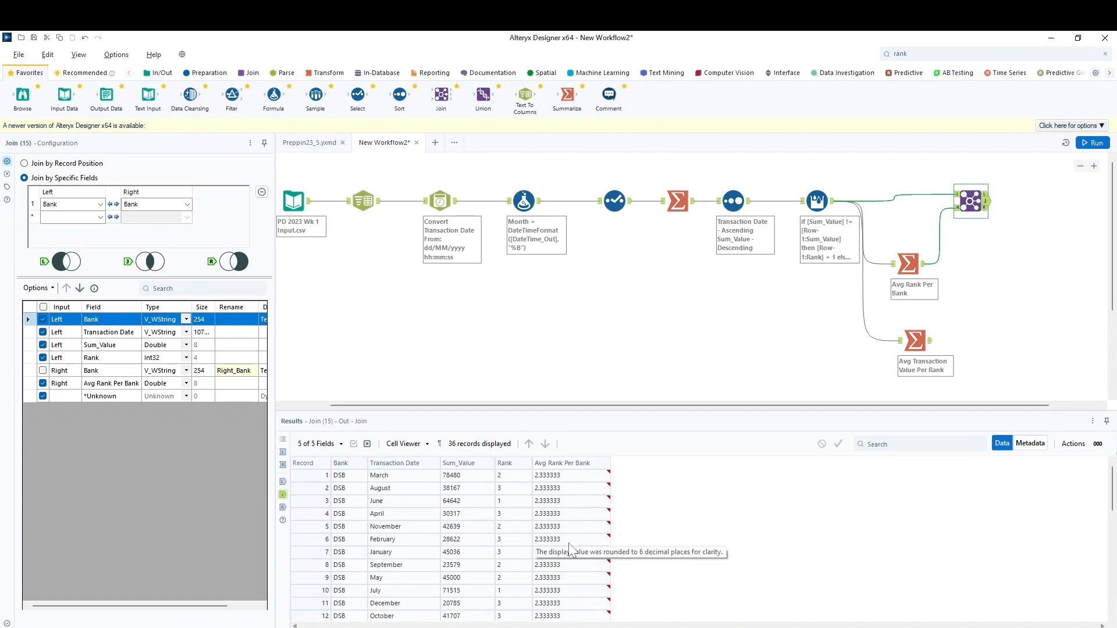
Add a second Join tool, feeding its left input from the first Join's matched output and its right input from Avg Transaction Value Per Rank
{"action": "left_click", "coordinate": [959, 343]}
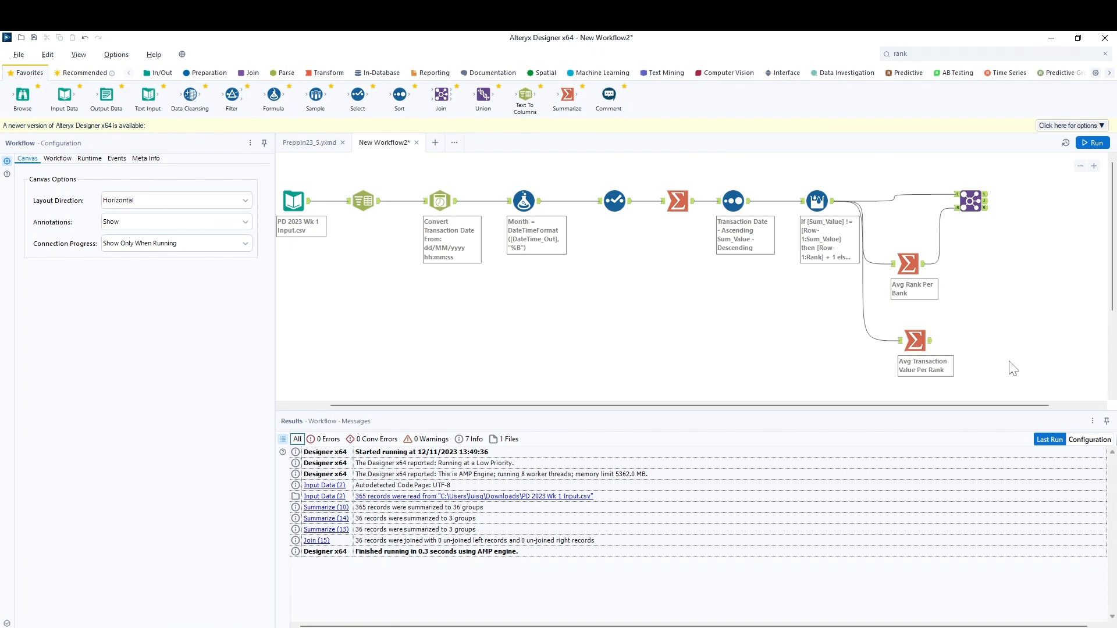
{"action": "left_click_drag", "start_coordinate": [442, 96], "coordinate": [1056, 209]}
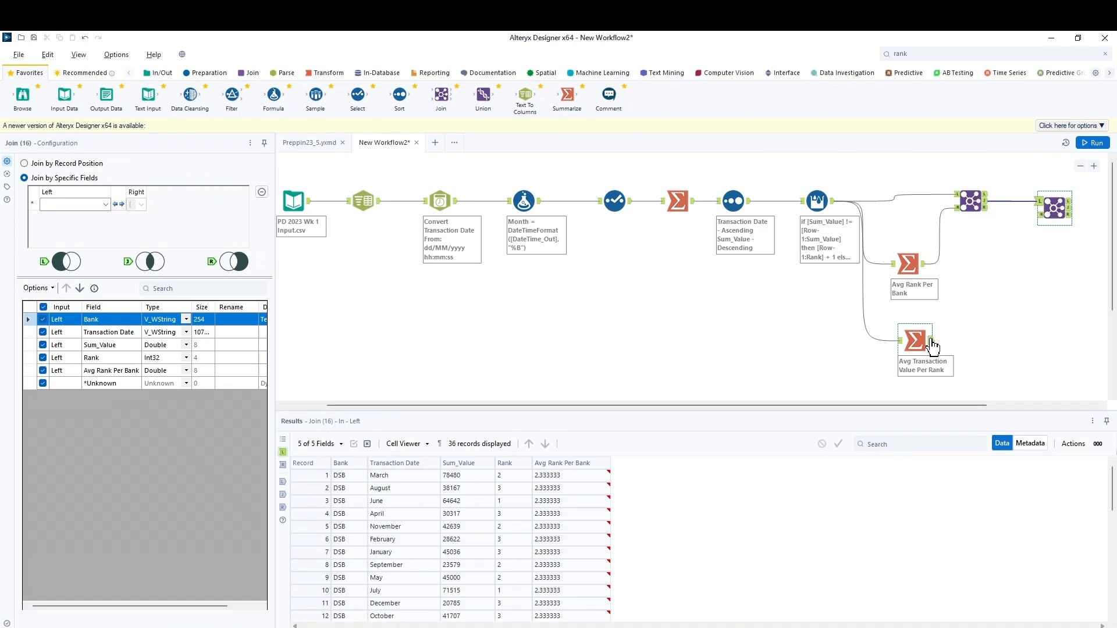
{"action": "left_click_drag", "start_coordinate": [931, 340], "coordinate": [1040, 217]}
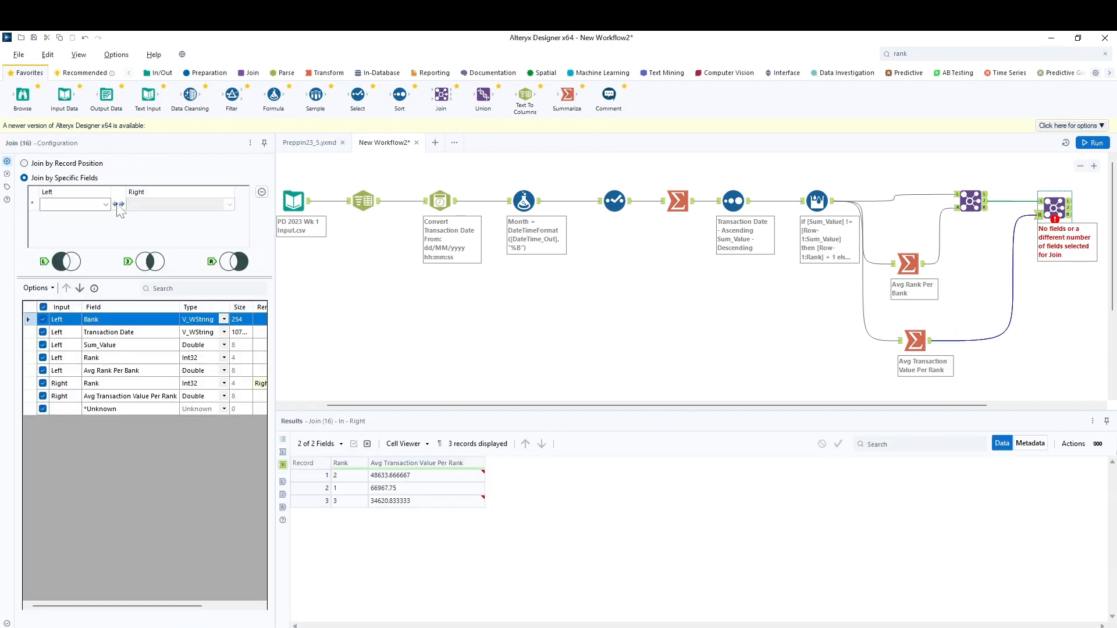
Join the two inputs on Rank and exclude the duplicate right-hand Rank field from the output
{"action": "left_click", "coordinate": [106, 205]}
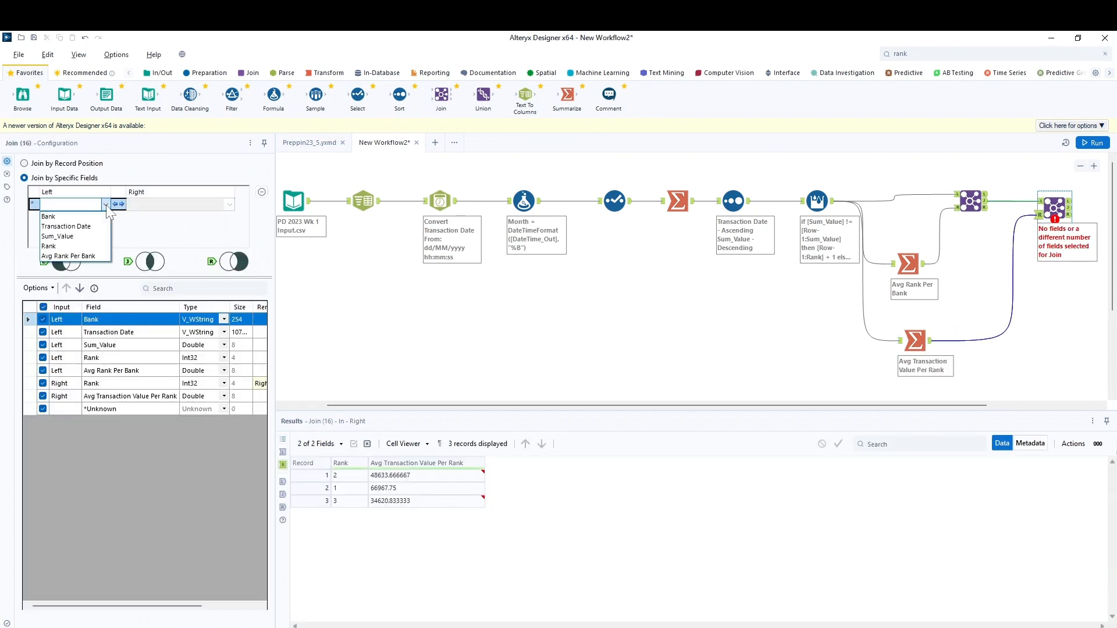
{"action": "left_click", "coordinate": [64, 246]}
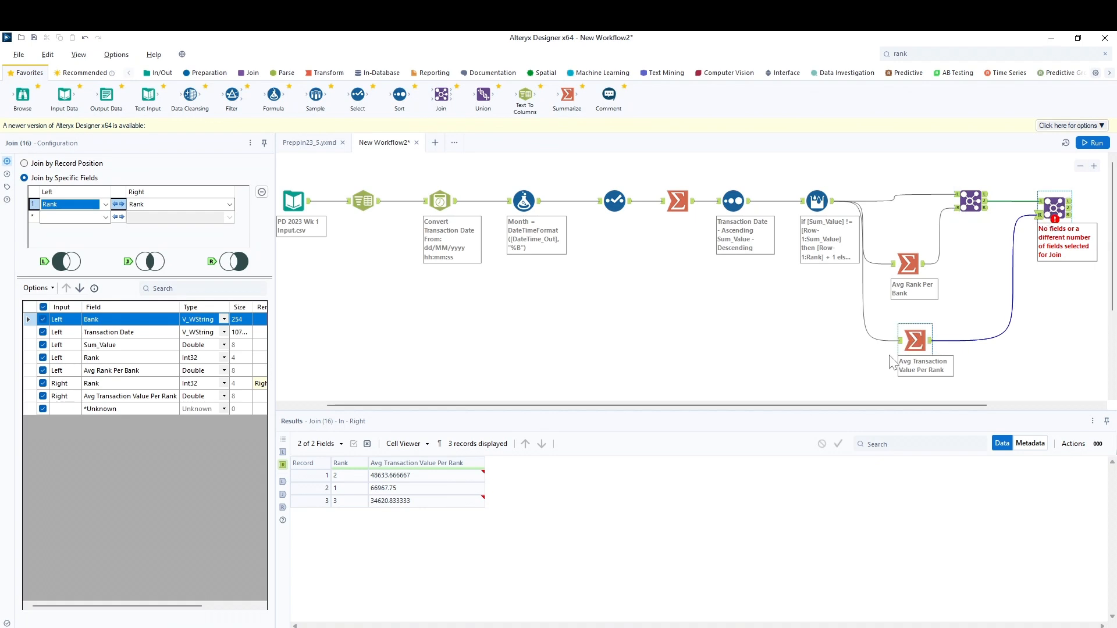
{"action": "left_click", "coordinate": [43, 383]}
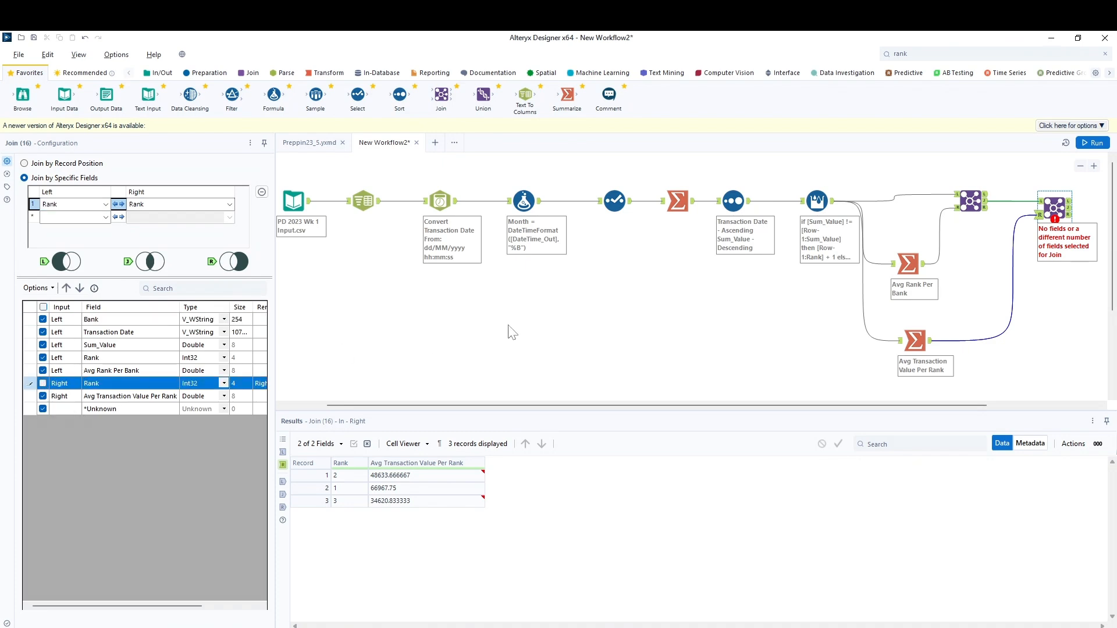
Run the workflow and compare the second Join's matched output with the expected output table in the browser
{"action": "left_click", "coordinate": [1094, 143]}
{"action": "left_click_drag", "start_coordinate": [701, 406], "coordinate": [812, 406]}
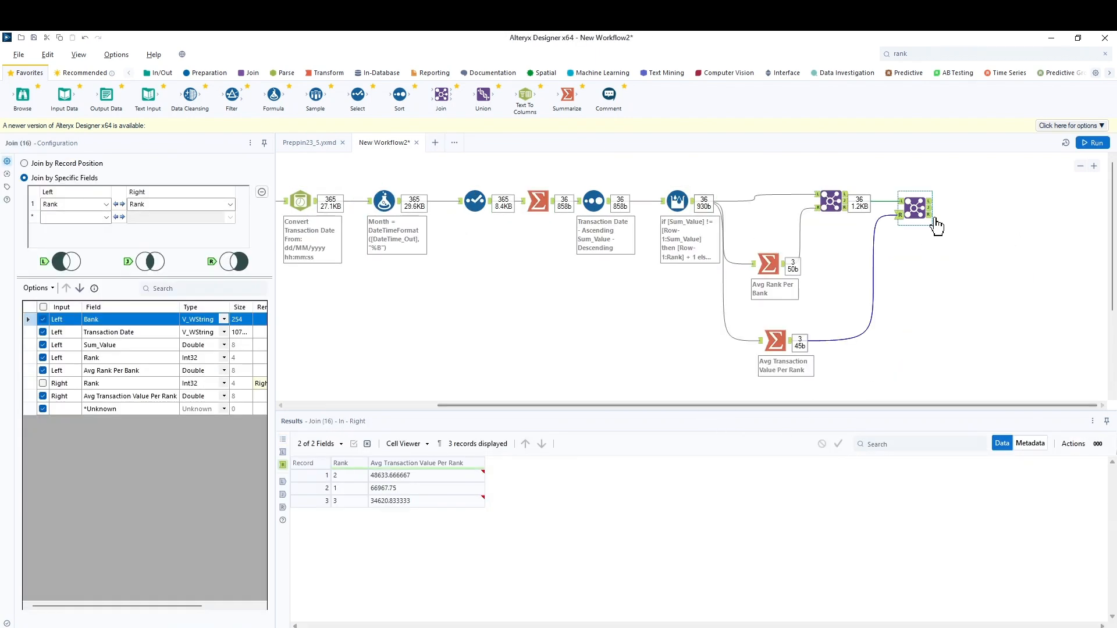
{"action": "left_click", "coordinate": [929, 208]}
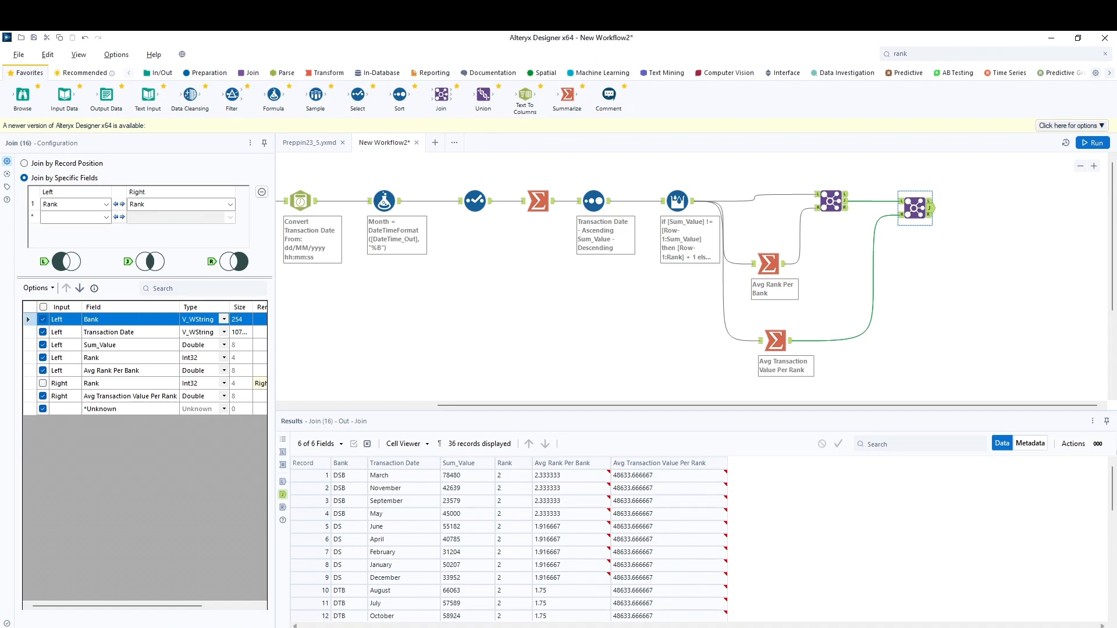
{"action": "left_click_drag", "start_coordinate": [0, 261], "coordinate": [605, 158]}
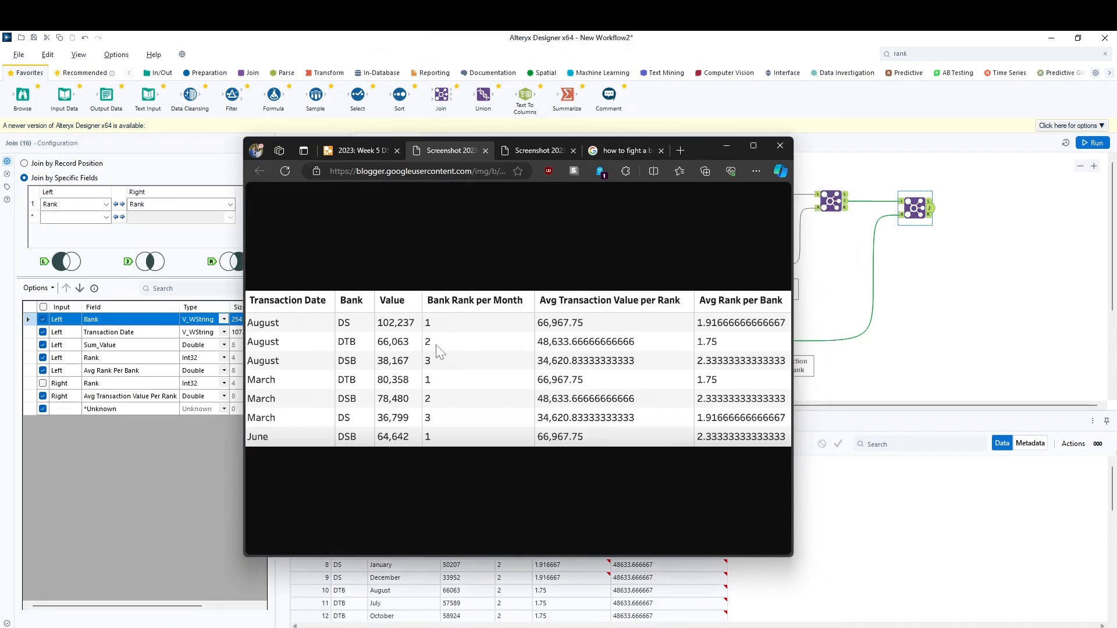
{"action": "left_click_drag", "start_coordinate": [697, 153], "coordinate": [0, 203]}
{"action": "scroll", "coordinate": [552, 551], "scroll_direction": "down", "scroll_amount": 3}
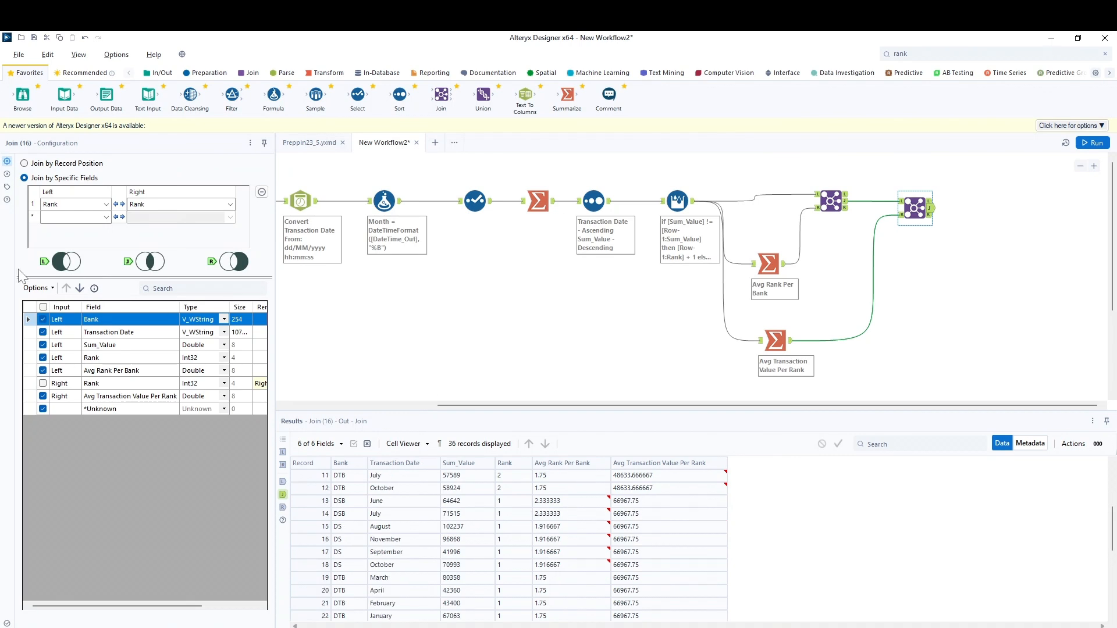
{"action": "left_click_drag", "start_coordinate": [0, 204], "coordinate": [679, 162]}
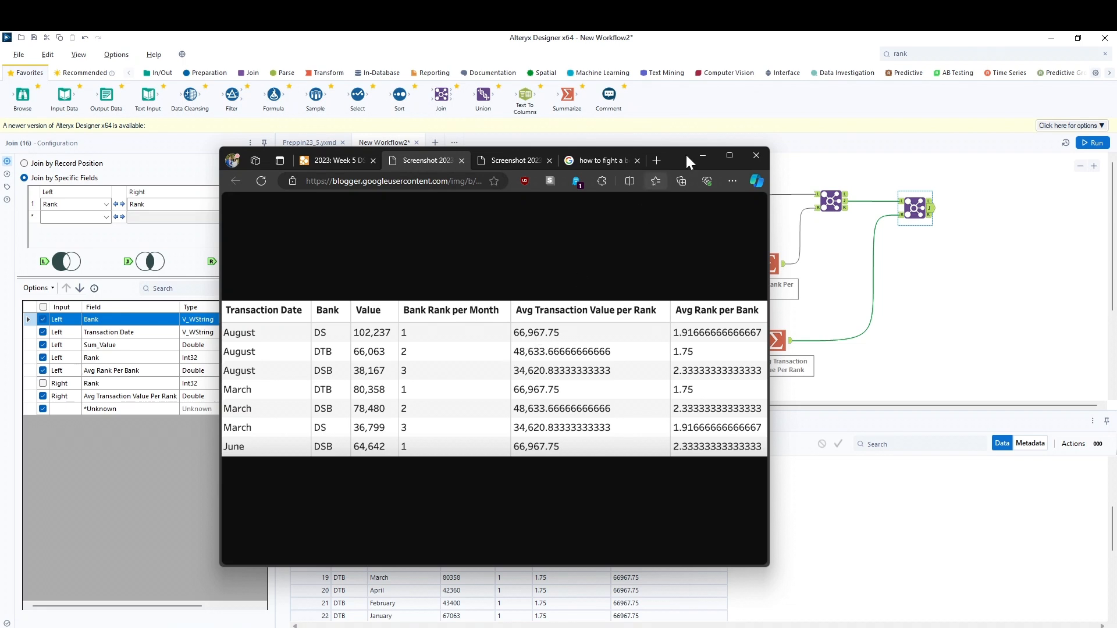
{"action": "left_click_drag", "start_coordinate": [687, 156], "coordinate": [0, 285]}
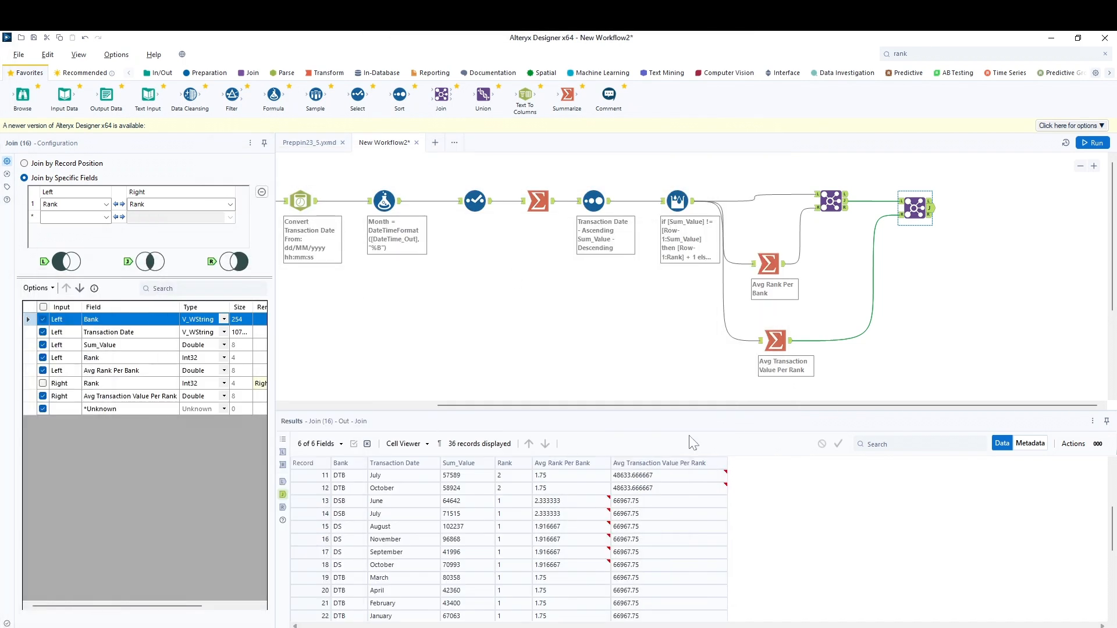
Add a Select tool after the second Join's matched output and move Transaction Date above Bank
{"action": "left_click", "coordinate": [645, 337]}
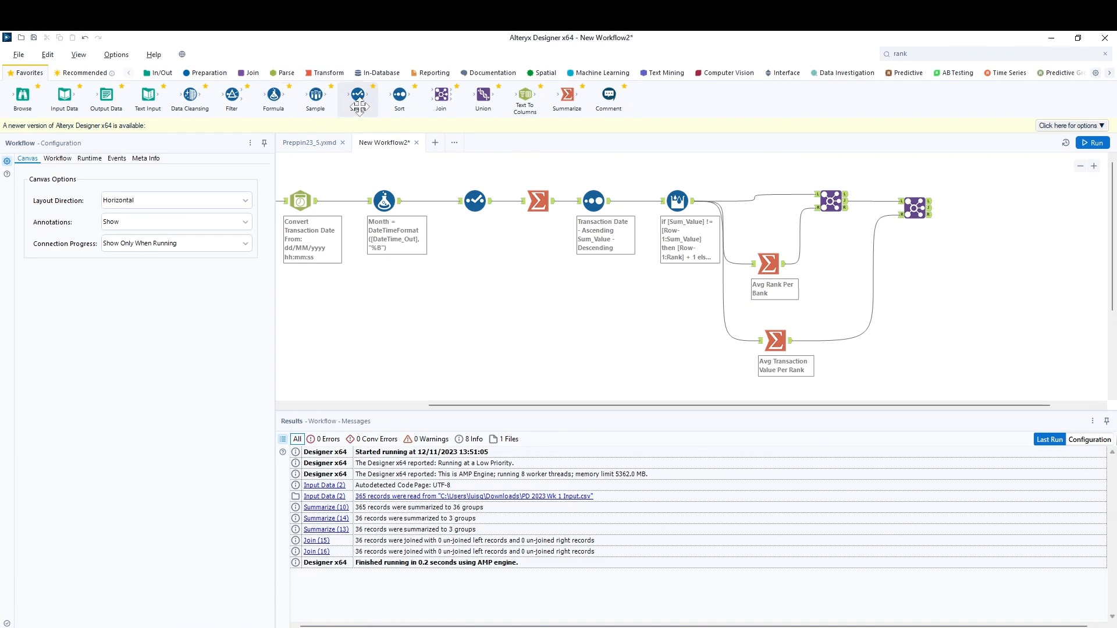
{"action": "left_click_drag", "start_coordinate": [358, 98], "coordinate": [978, 211]}
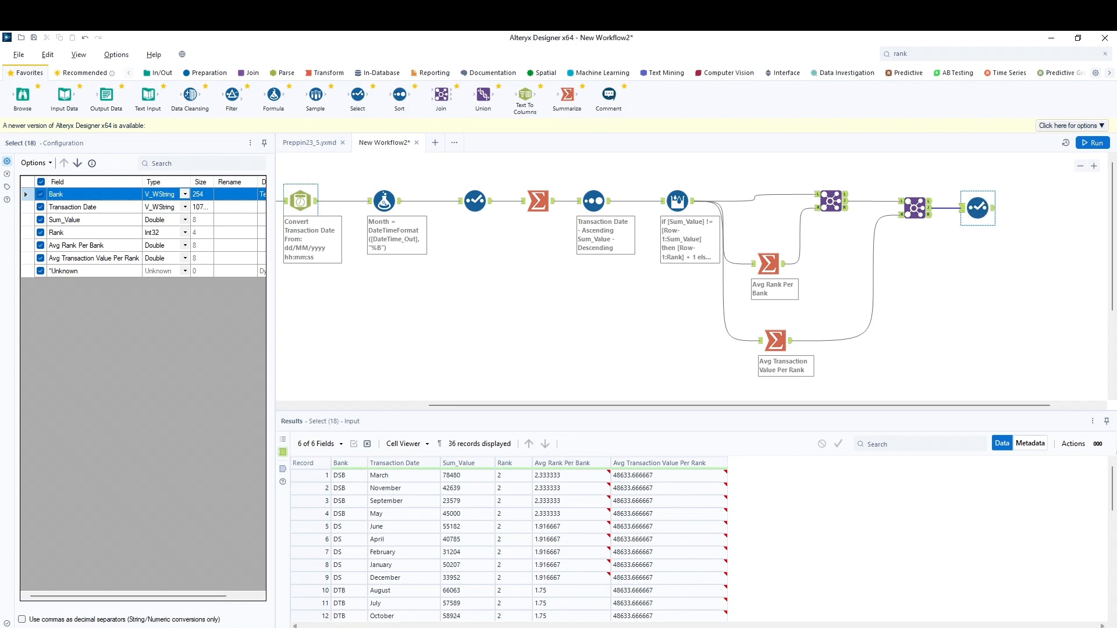
{"action": "left_click_drag", "start_coordinate": [29, 208], "coordinate": [48, 188]}
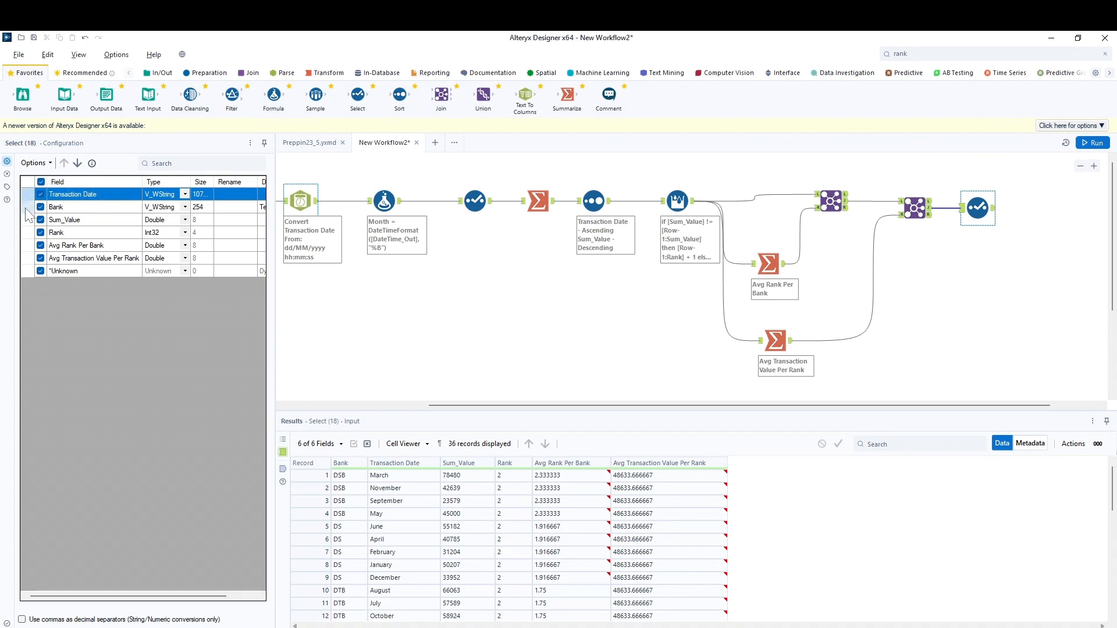
Rename Sum_Value to "Value" and Rank to "Bank Rank Per Month" in the Select tool, widening the configuration area to show the names
{"action": "left_click", "coordinate": [224, 220]}
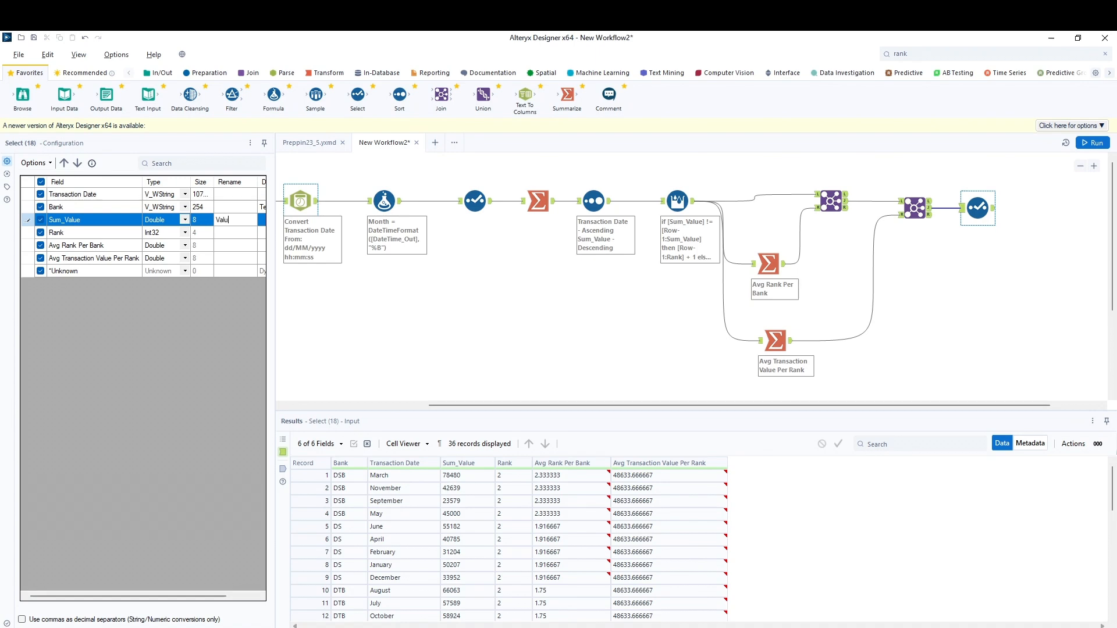
{"action": "type", "text": "Value"}
{"action": "key", "text": "Return"}
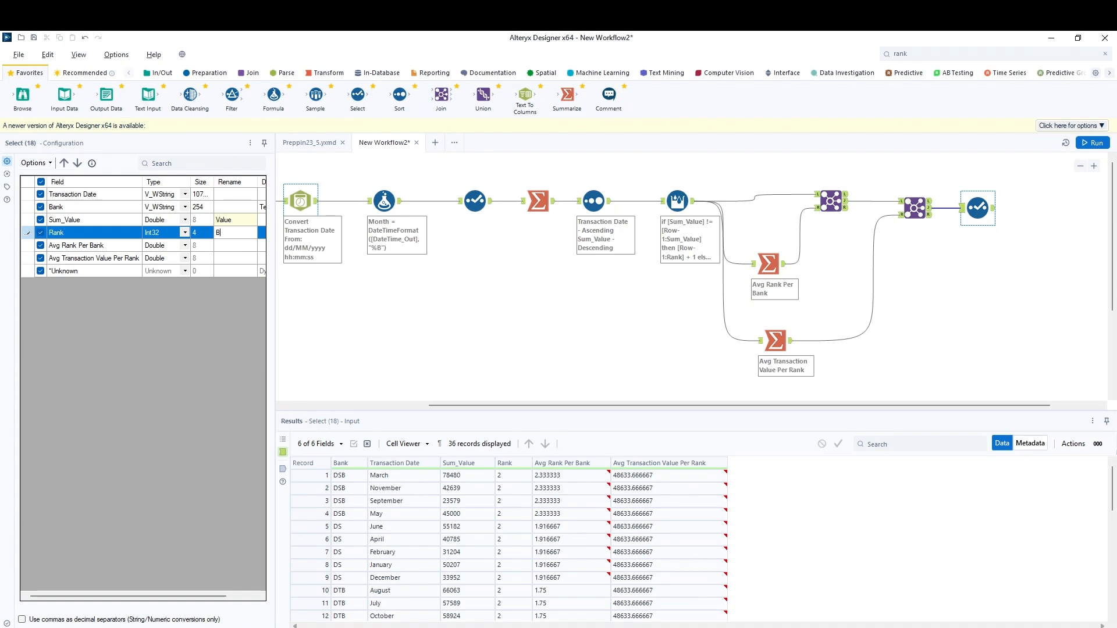
{"action": "type", "text": "Bank Rank Per Month"}
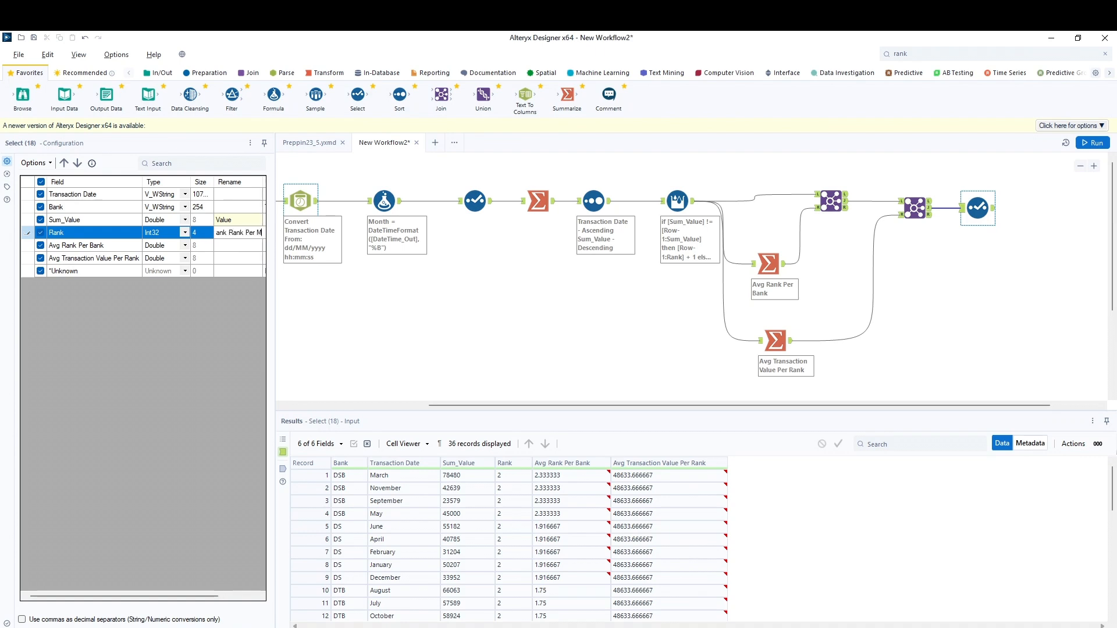
{"action": "key", "text": "Return"}
{"action": "left_click", "coordinate": [223, 234]}
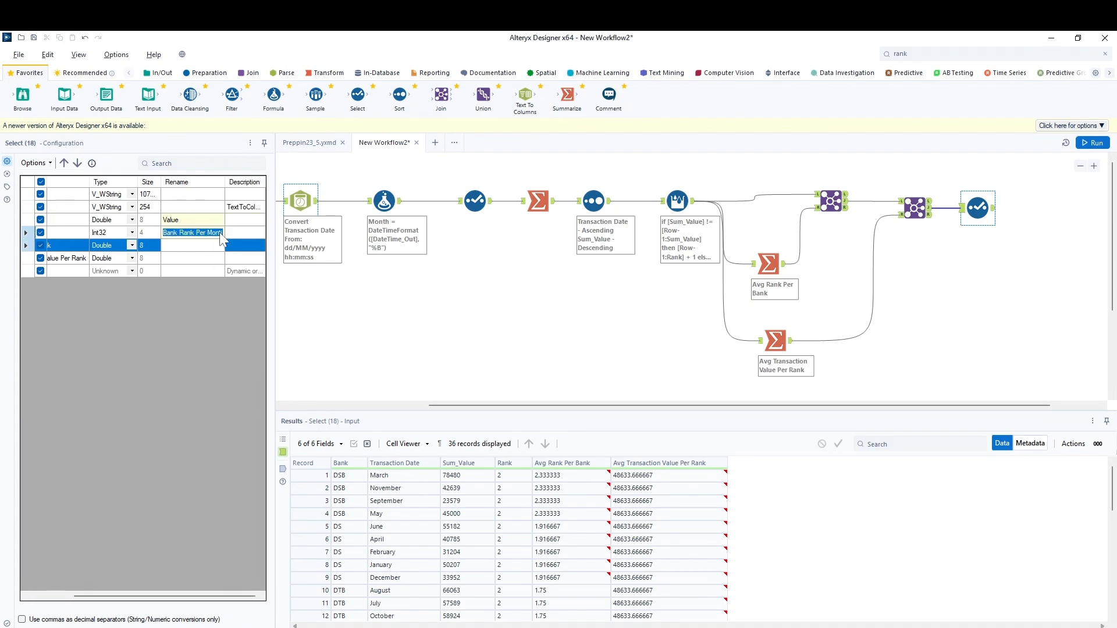
{"action": "key", "text": "BackSpace"}
{"action": "type", "text": "h"}
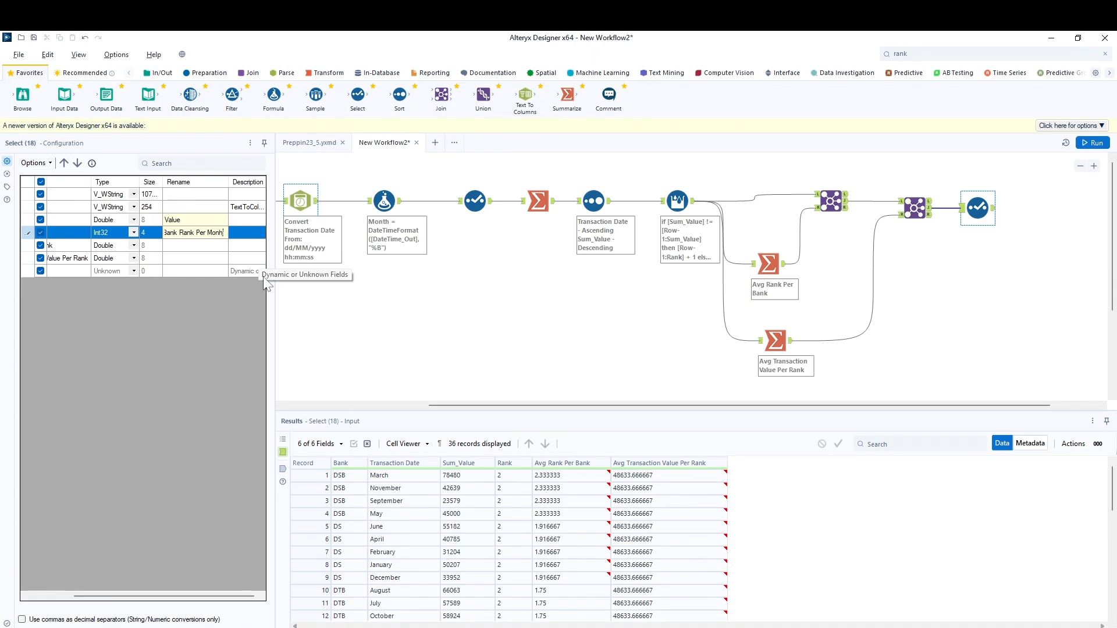
{"action": "left_click_drag", "start_coordinate": [275, 296], "coordinate": [405, 296]}
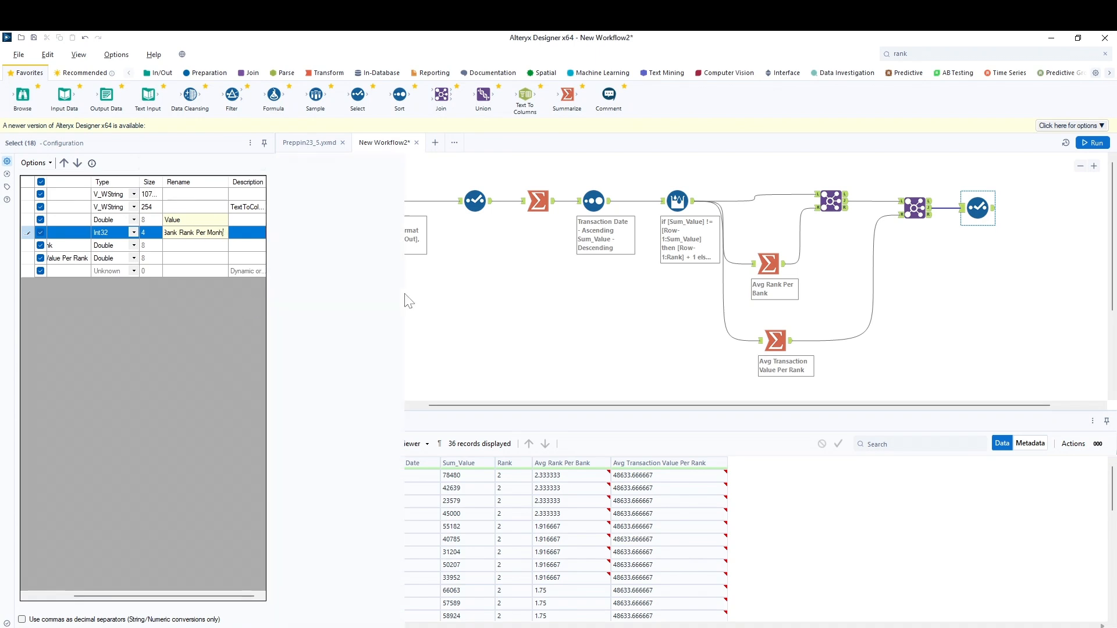
{"action": "key", "text": "BackSpace"}
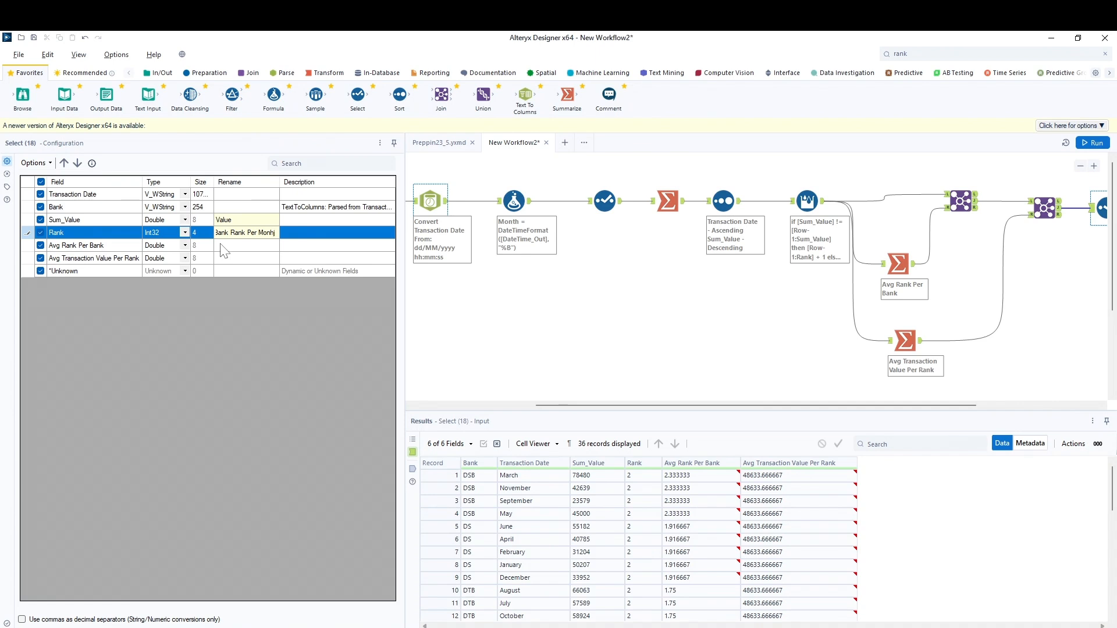
Move Avg Rank Per Bank below Avg Transaction Value Per Rank and correct the spelling of Rank's new name to "Bank Rank Per Month"
{"action": "left_click", "coordinate": [28, 244]}
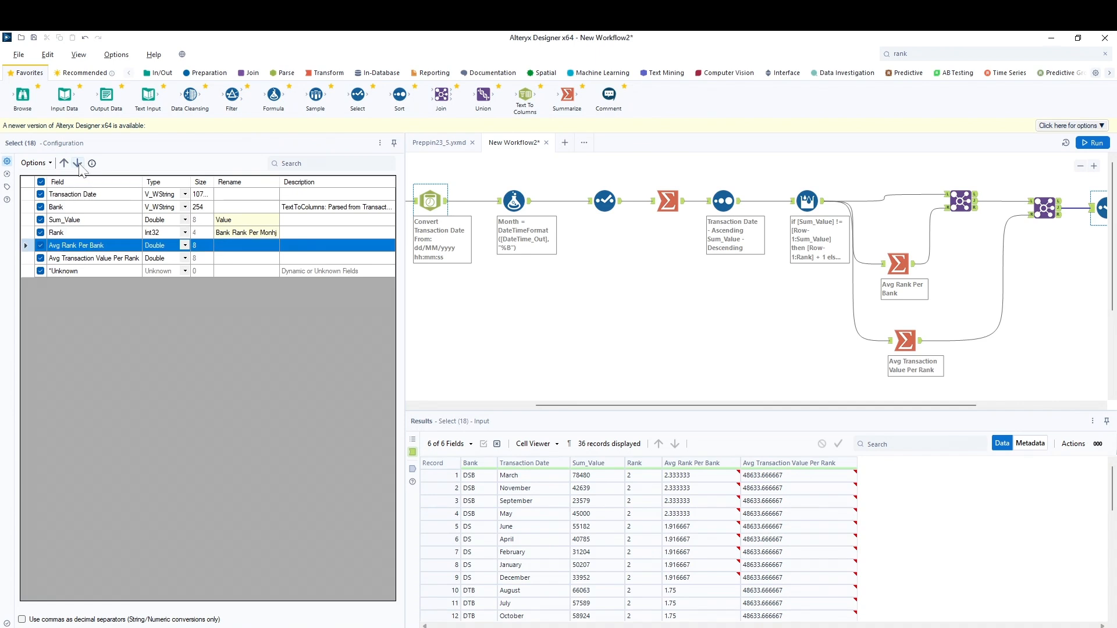
{"action": "left_click", "coordinate": [78, 164]}
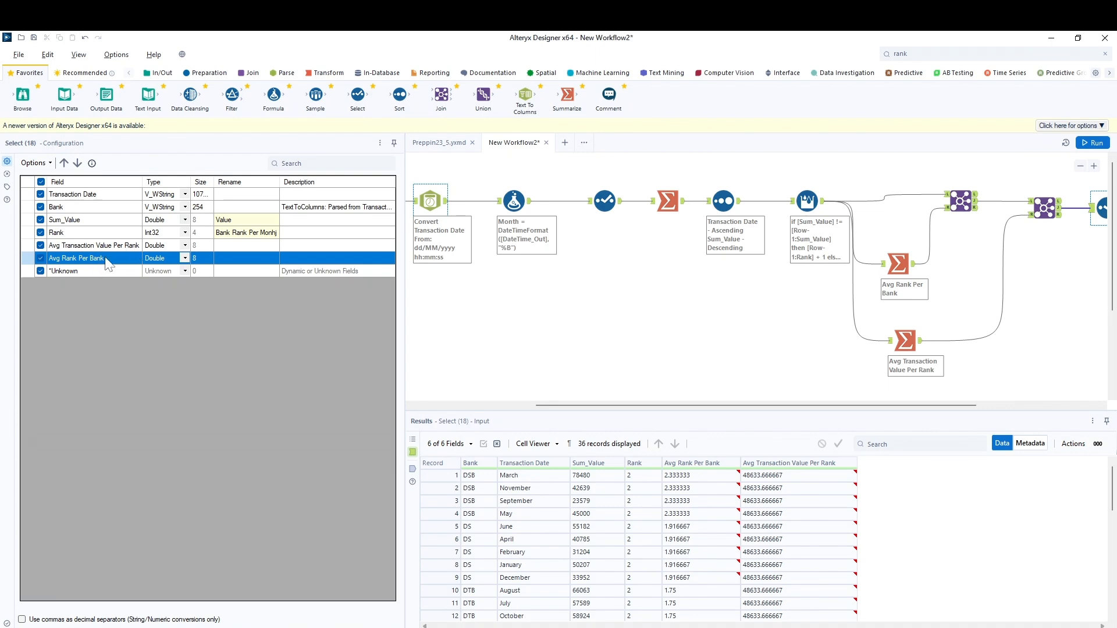
{"action": "left_click", "coordinate": [247, 232]}
{"action": "key", "text": "BackSpace"}
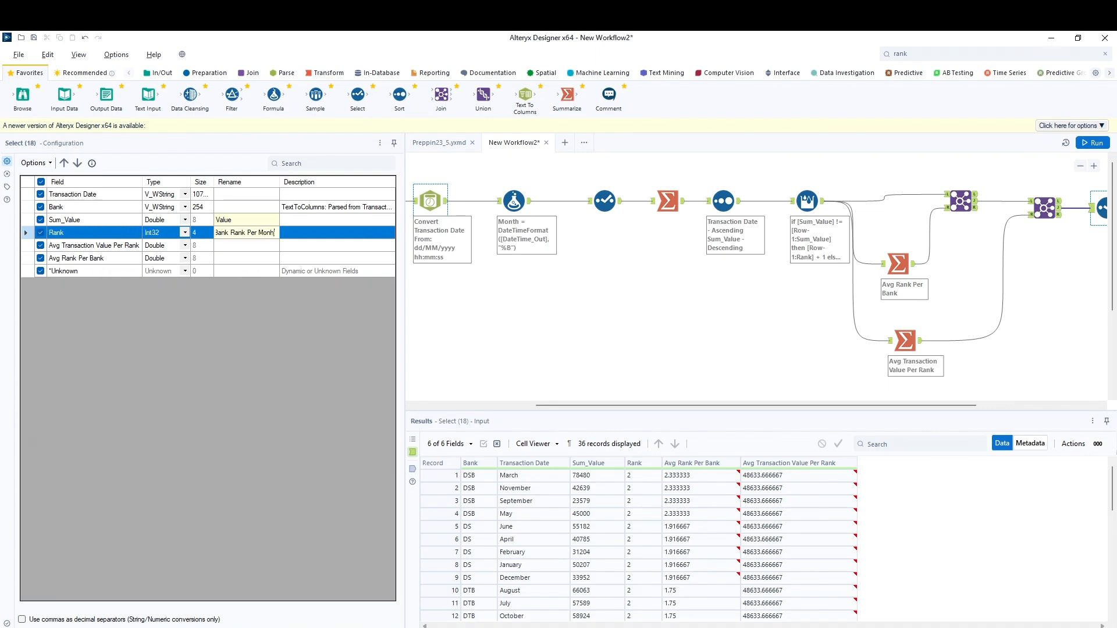
{"action": "key", "text": "BackSpace"}
{"action": "key", "text": "BackSpace"}
{"action": "type", "text": "nth"}
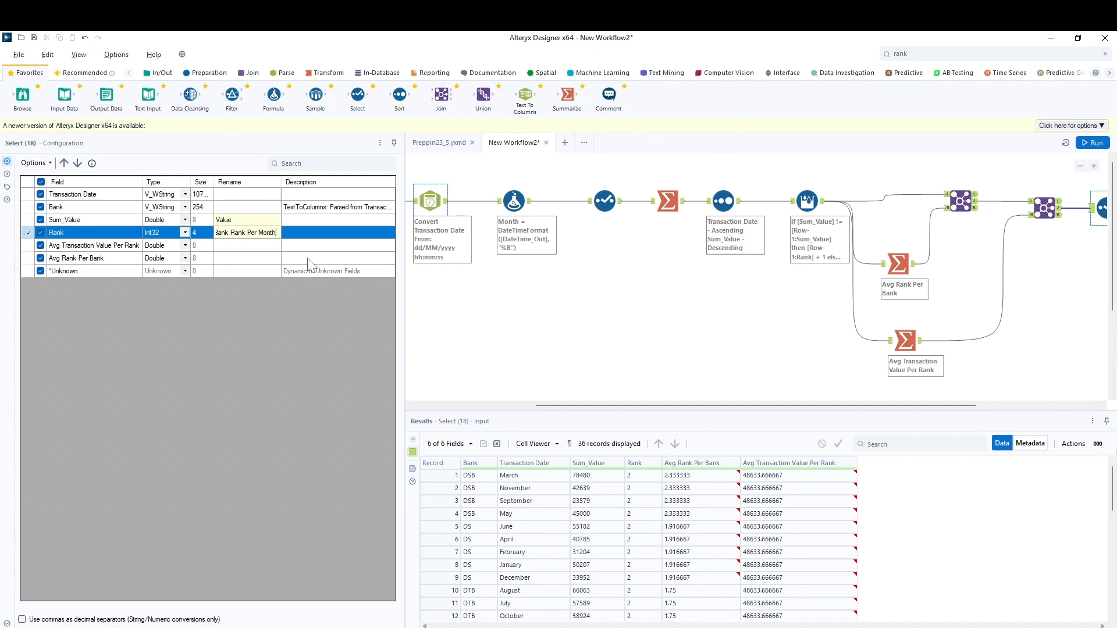
{"action": "key", "text": "Return"}
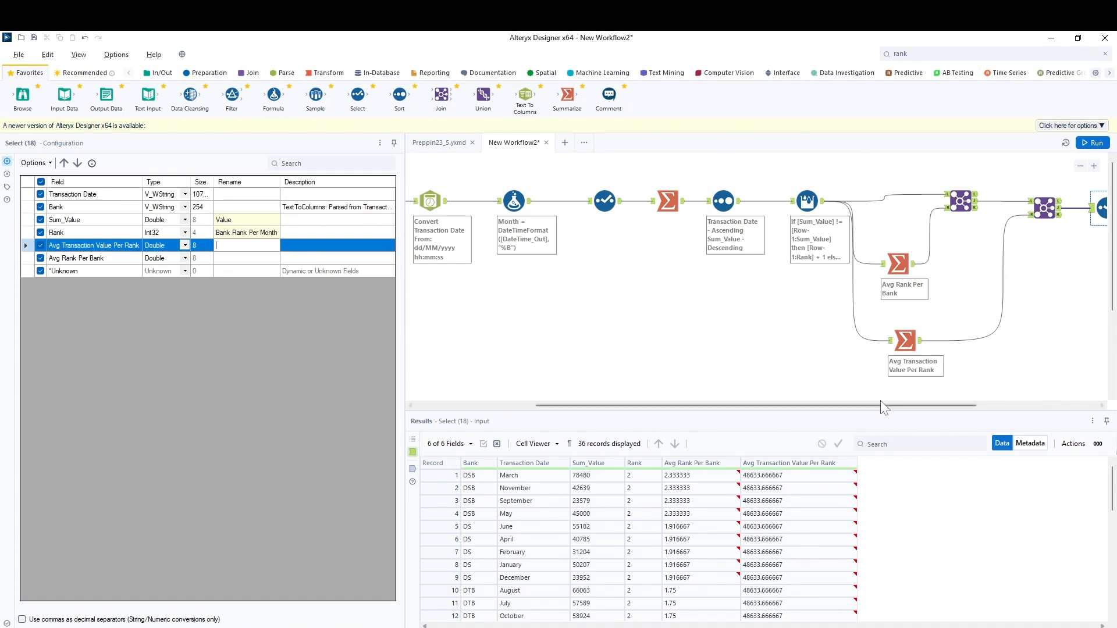
Run the workflow and display the output data of the final Select tool
{"action": "left_click_drag", "start_coordinate": [880, 404], "coordinate": [1001, 404]}
{"action": "left_click", "coordinate": [1093, 142]}
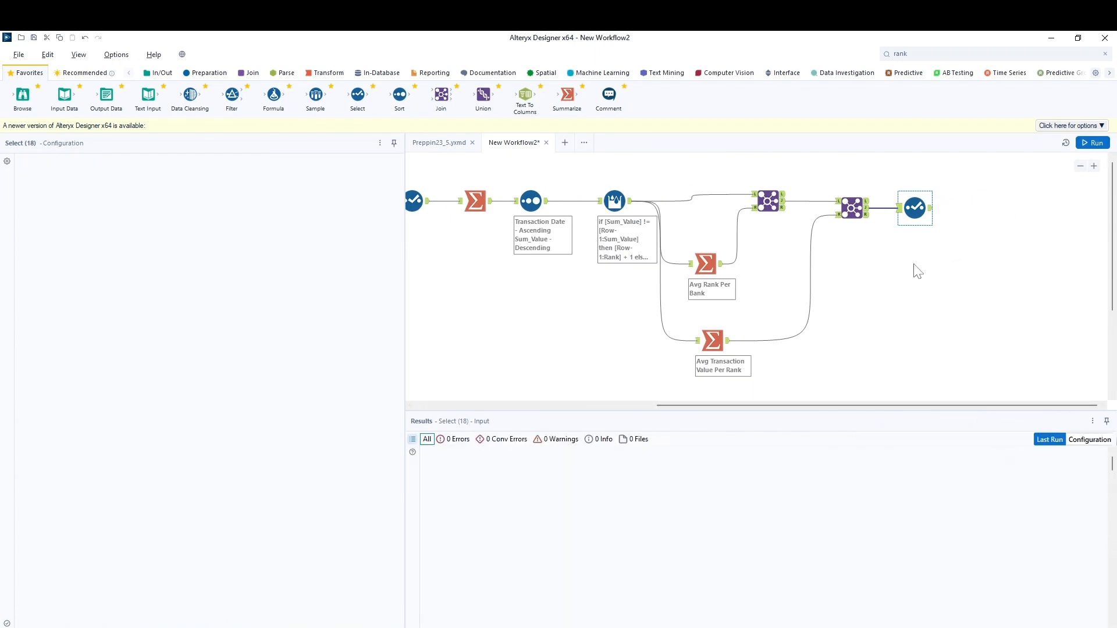
{"action": "left_click", "coordinate": [932, 211]}
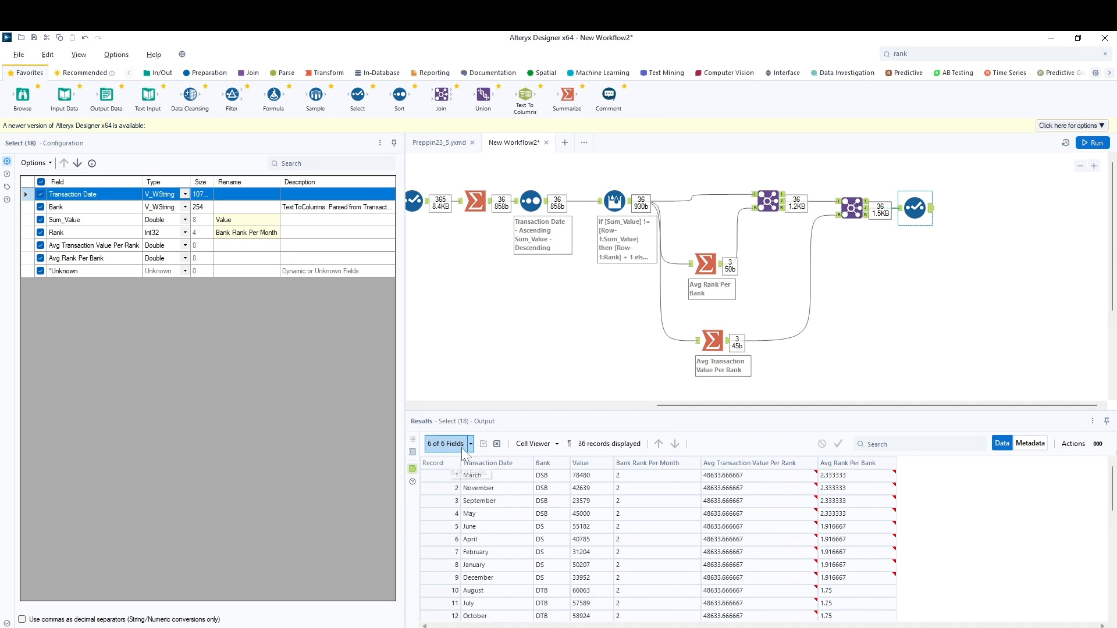
{"action": "left_click", "coordinate": [634, 403]}
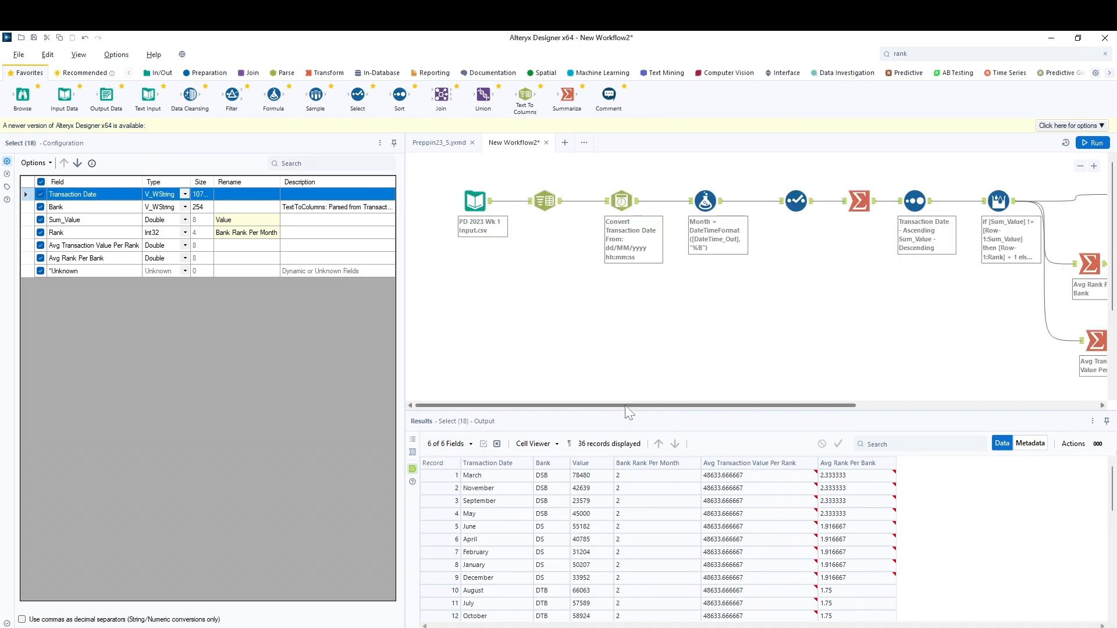
{"action": "left_click_drag", "start_coordinate": [633, 406], "coordinate": [820, 401]}
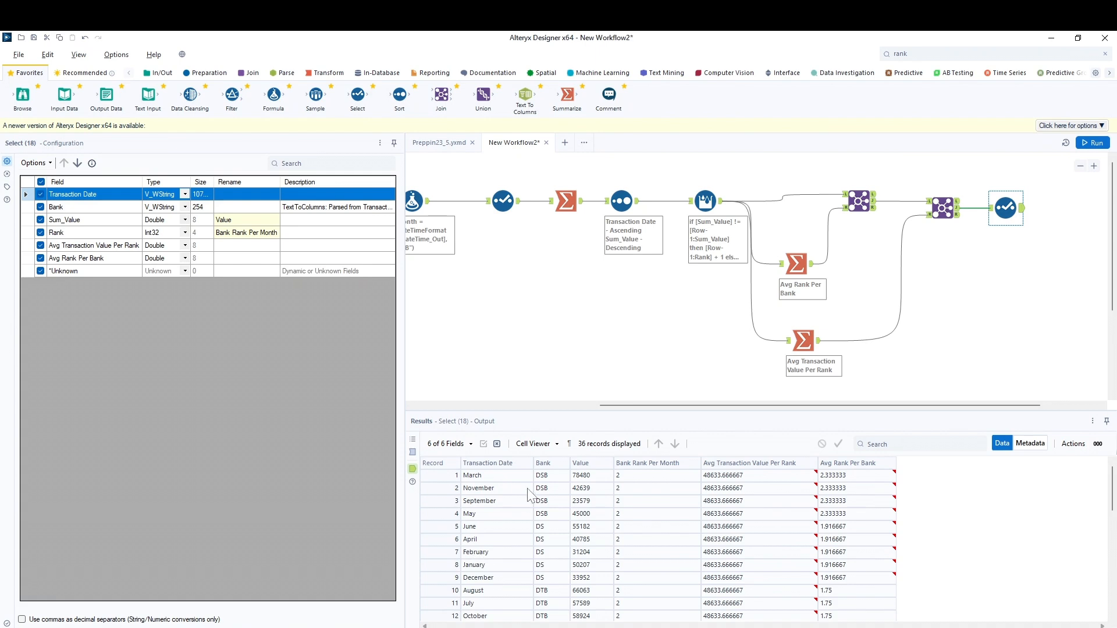
Sort the final Select tool's results by Transaction Date in ascending order
{"action": "left_click", "coordinate": [534, 464]}
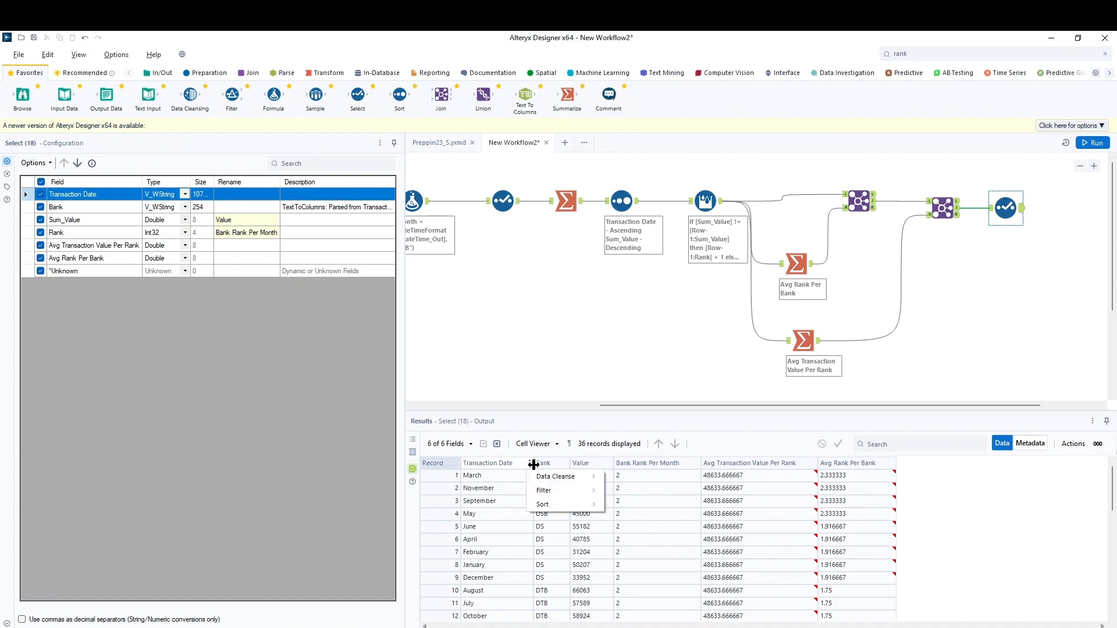
{"action": "mouse_move", "coordinate": [554, 504]}
{"action": "left_click", "coordinate": [682, 524]}
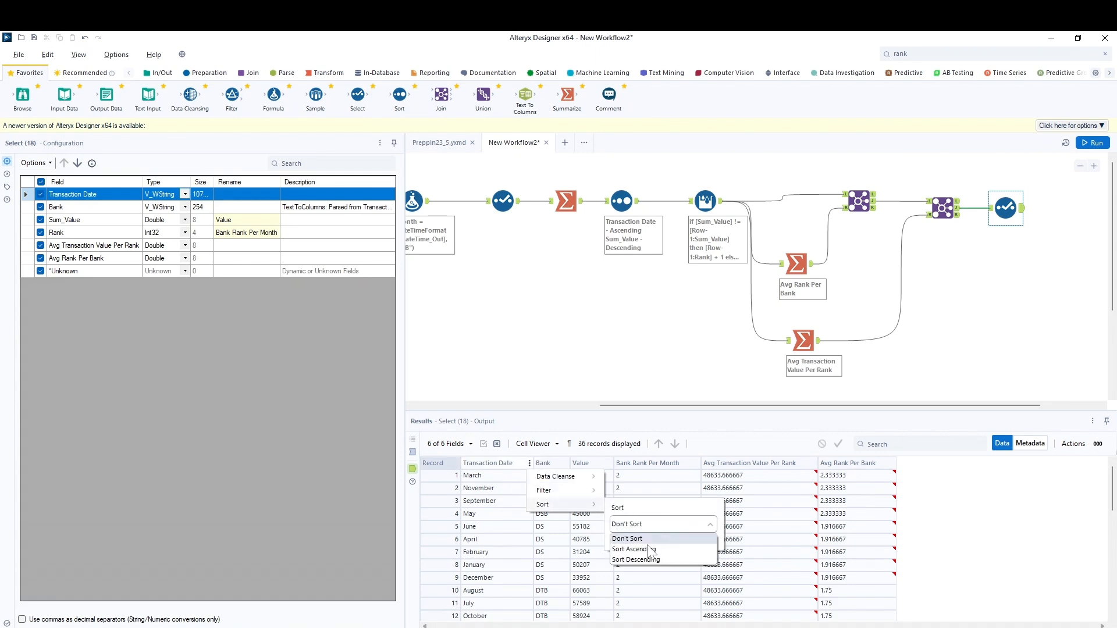
{"action": "left_click", "coordinate": [635, 549]}
{"action": "left_click", "coordinate": [704, 540]}
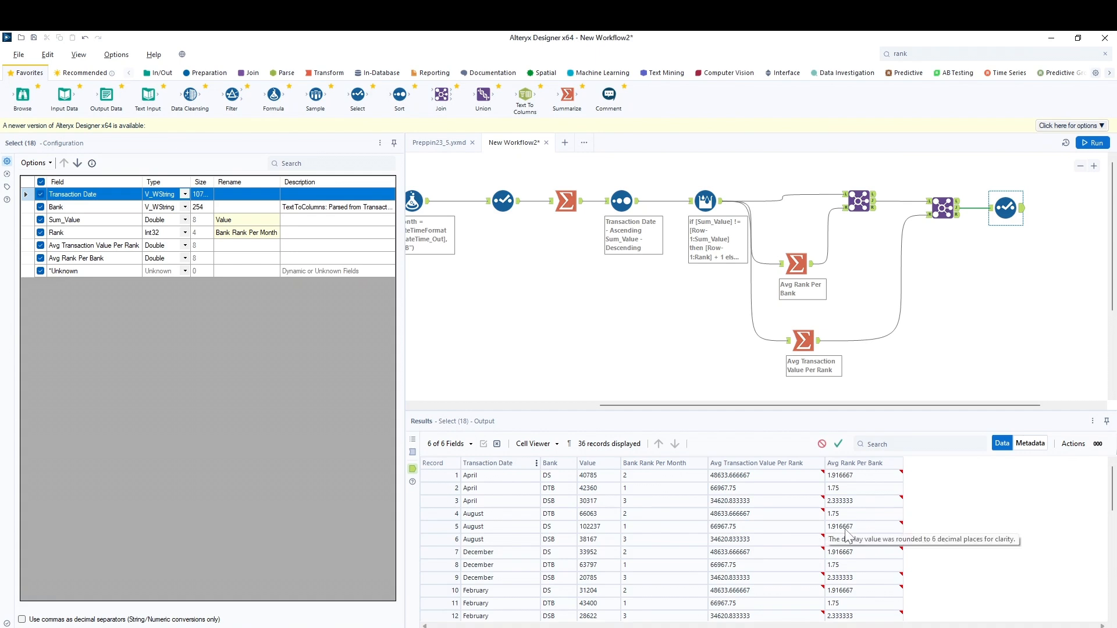
Compare the sorted results with the expected output table in the browser, checking the August, March and June rows
{"action": "left_click_drag", "start_coordinate": [0, 211], "coordinate": [706, 179]}
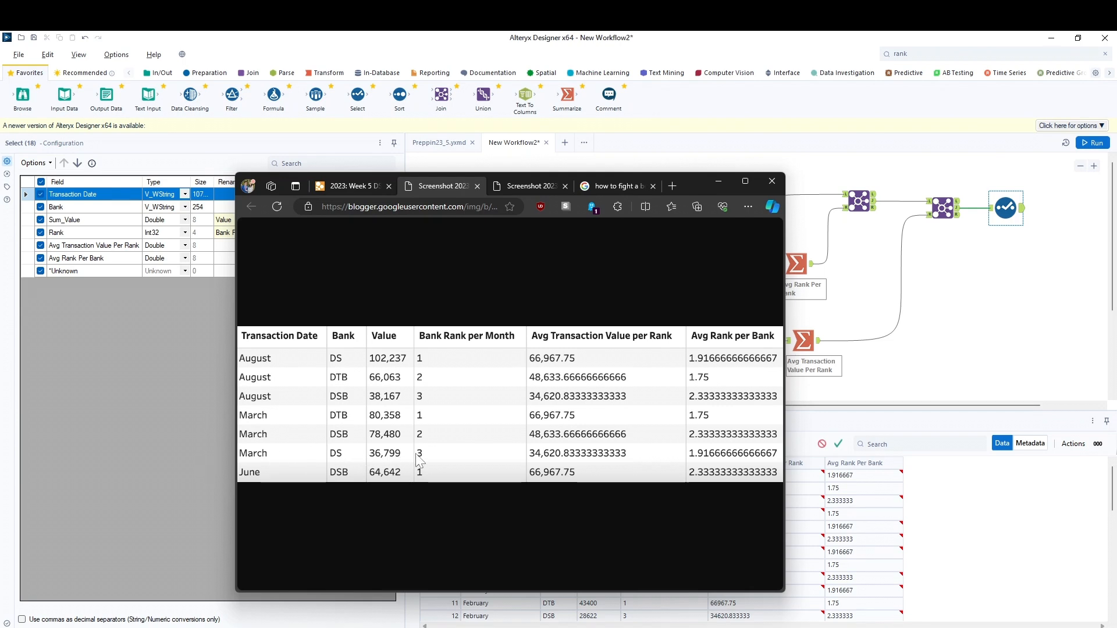
{"action": "left_click_drag", "start_coordinate": [679, 184], "coordinate": [0, 181]}
{"action": "scroll", "coordinate": [504, 570], "scroll_direction": "down", "scroll_amount": 5}
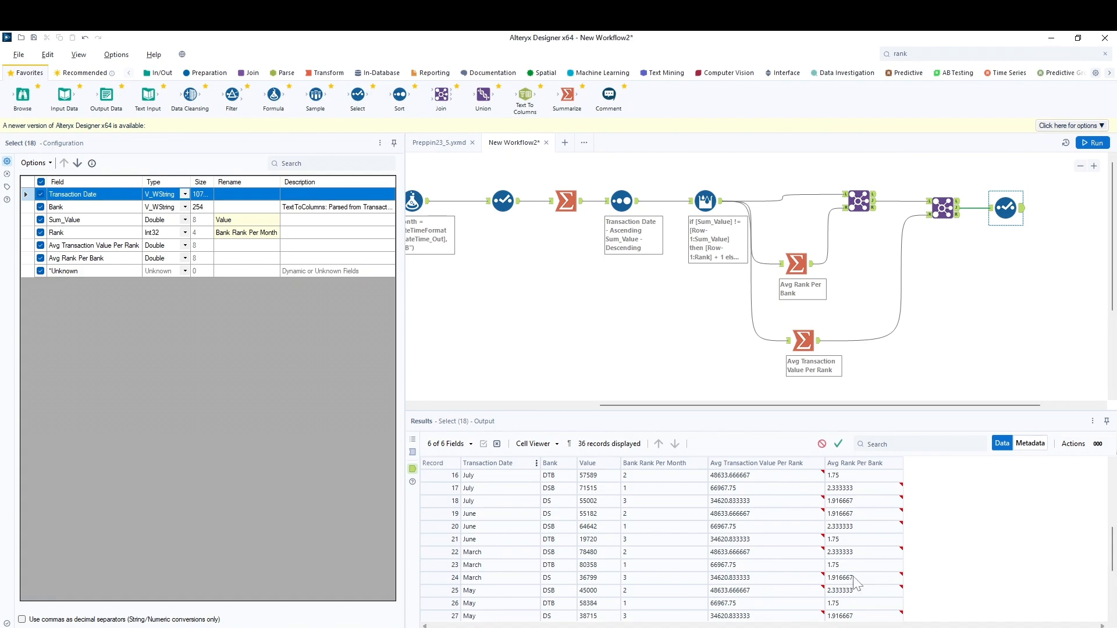
Add an Output Data tool after the final Select, writing to the CSV file "Prepping_2023_Week5" on the Desktop, and run the workflow
{"action": "left_click", "coordinate": [652, 327]}
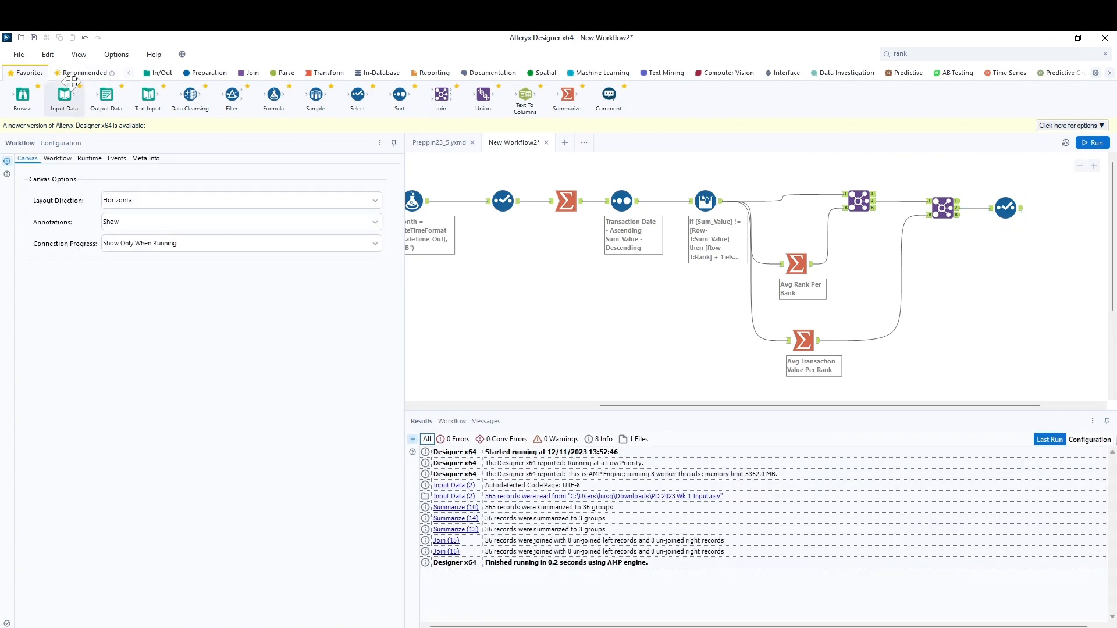
{"action": "left_click_drag", "start_coordinate": [105, 96], "coordinate": [1068, 208]}
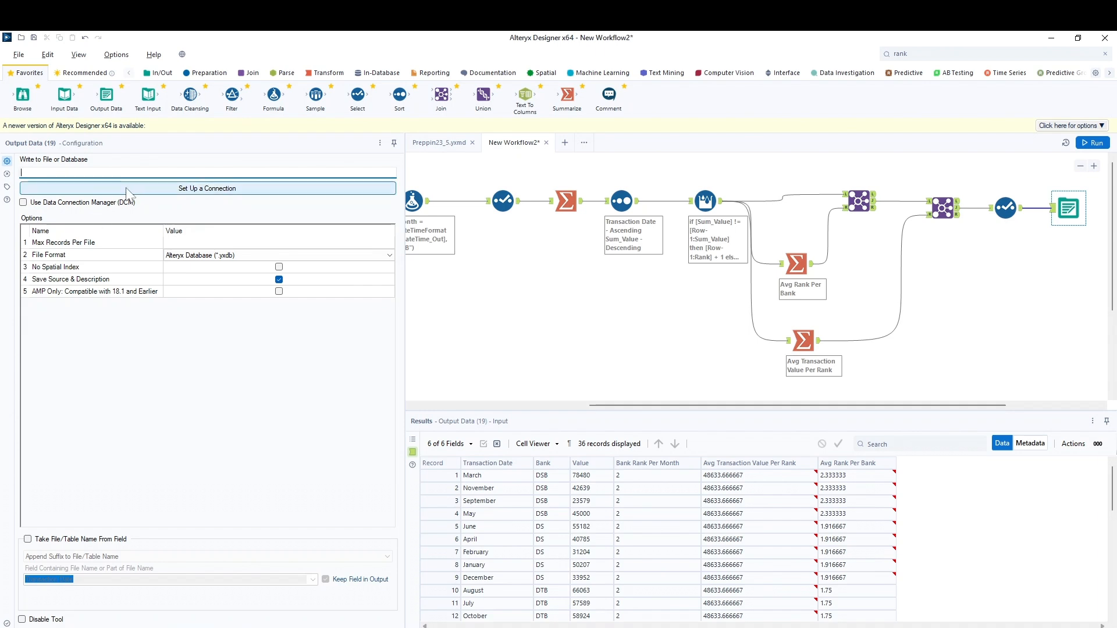
{"action": "left_click", "coordinate": [158, 192]}
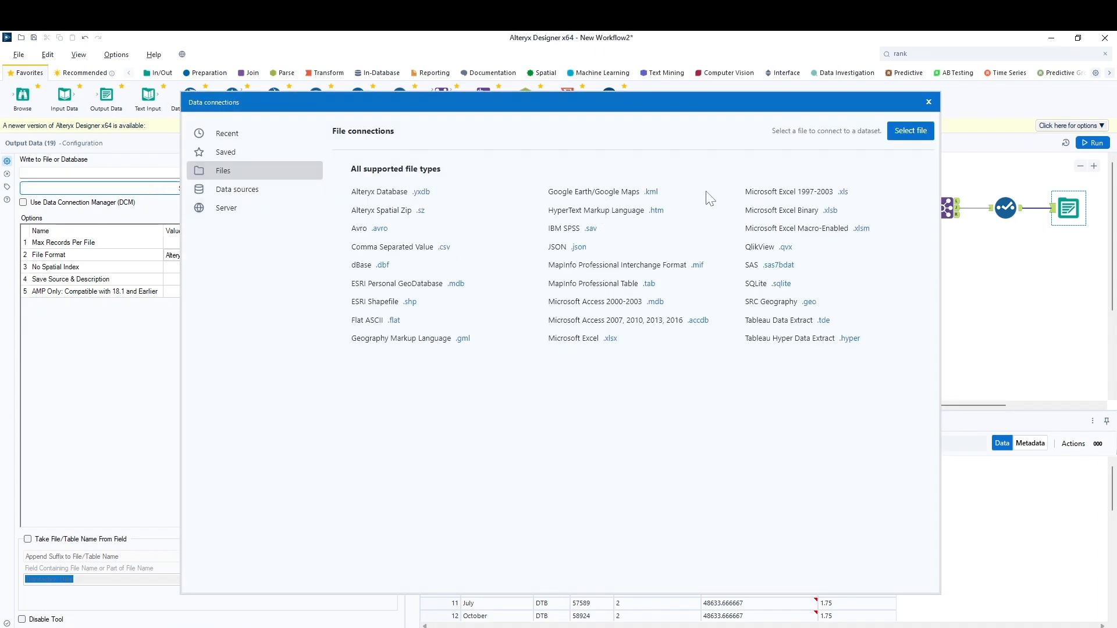
{"action": "left_click", "coordinate": [447, 249]}
{"action": "left_click", "coordinate": [426, 285]}
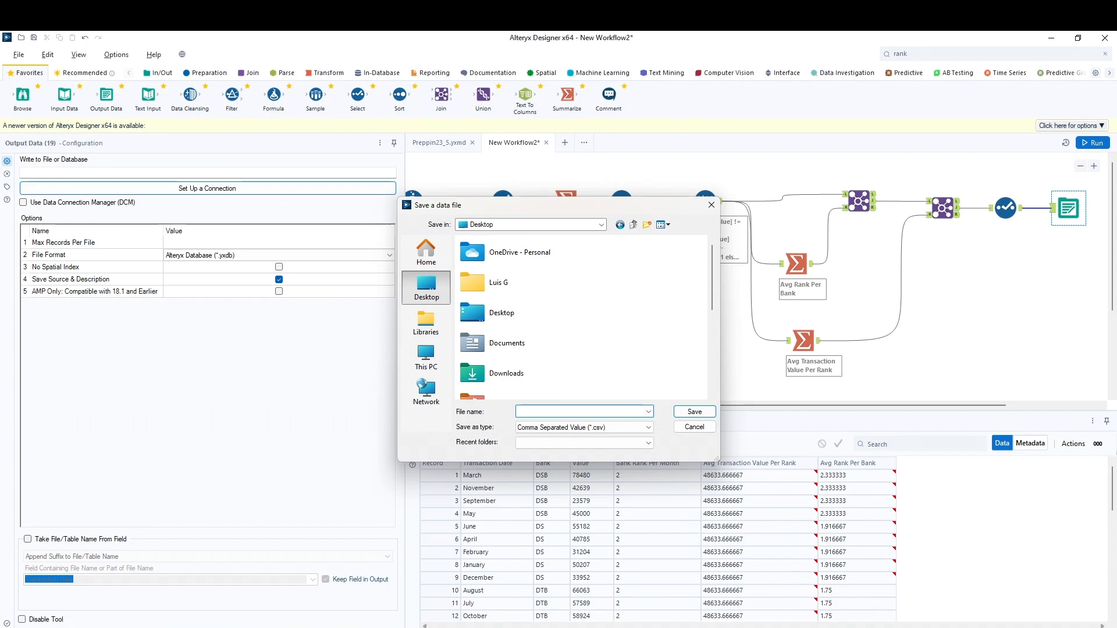
{"action": "type", "text": "Prepping_2023_Week5"}
{"action": "key", "text": "Return"}
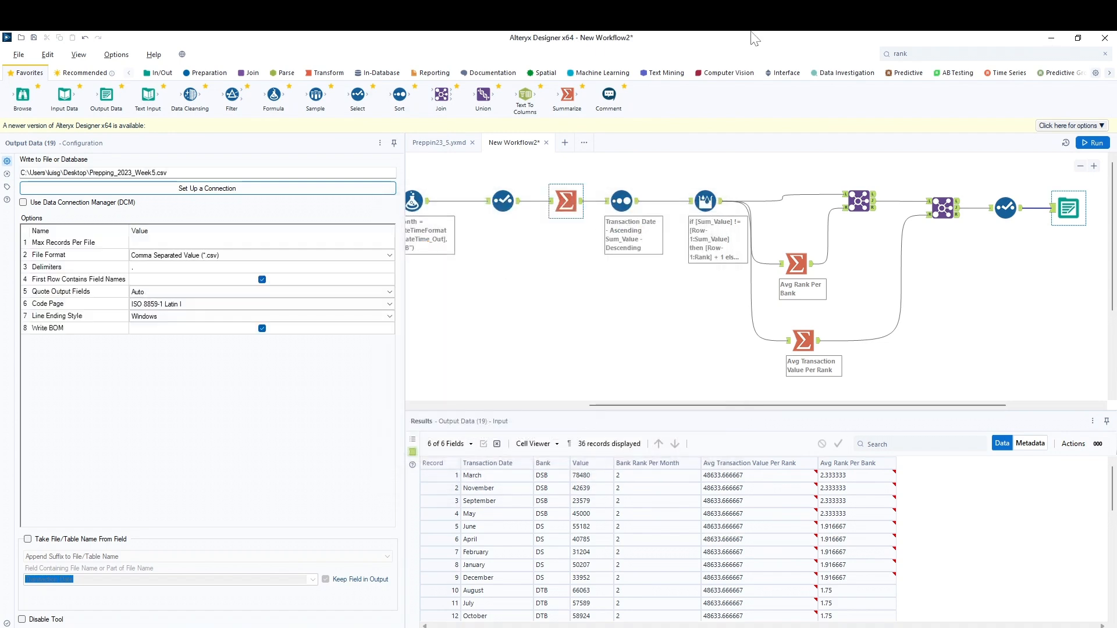
{"action": "left_click", "coordinate": [1094, 143]}
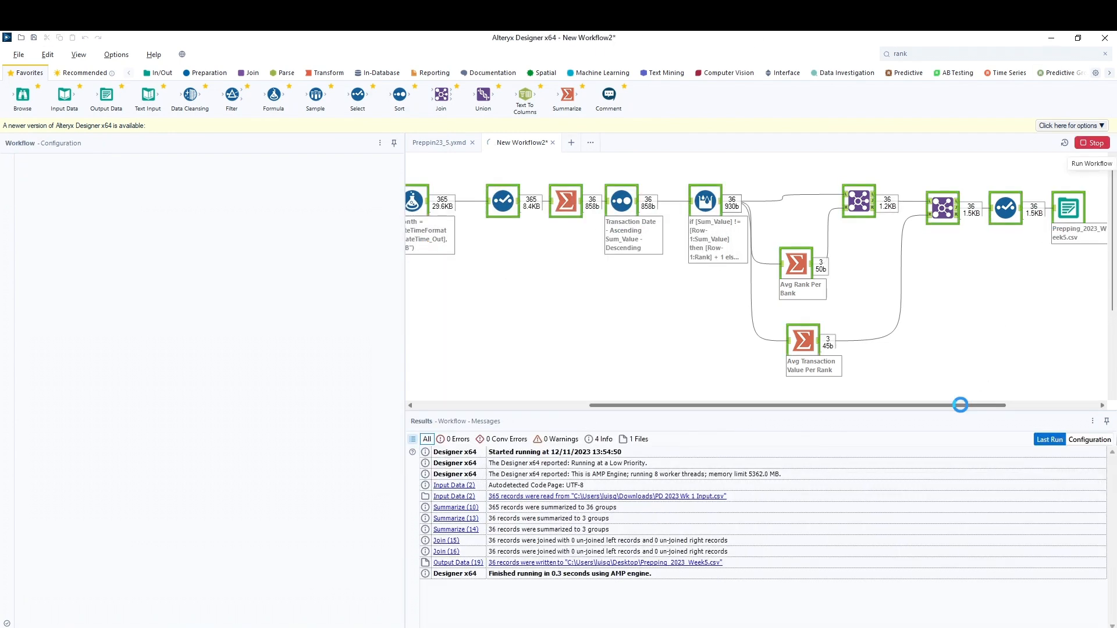